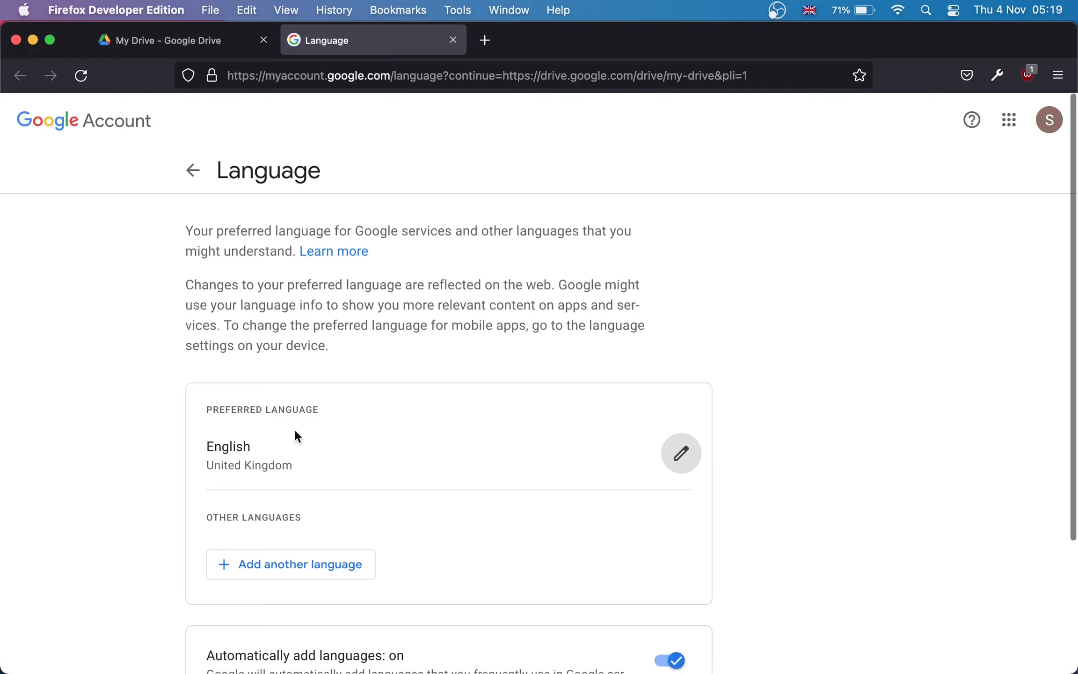
Step: Cancel adding a language so English (United Kingdom) stays preferred, then close the Language tab
{"action": "left_click", "coordinate": [682, 454]}
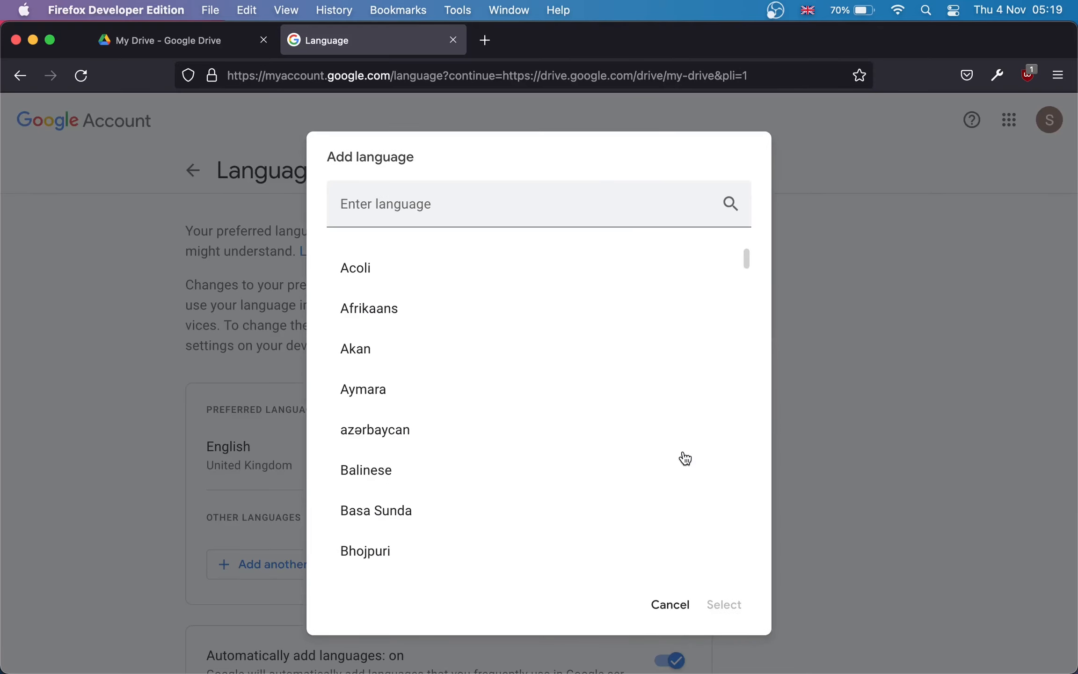
{"action": "left_click", "coordinate": [674, 607]}
{"action": "key", "text": "super+w"}
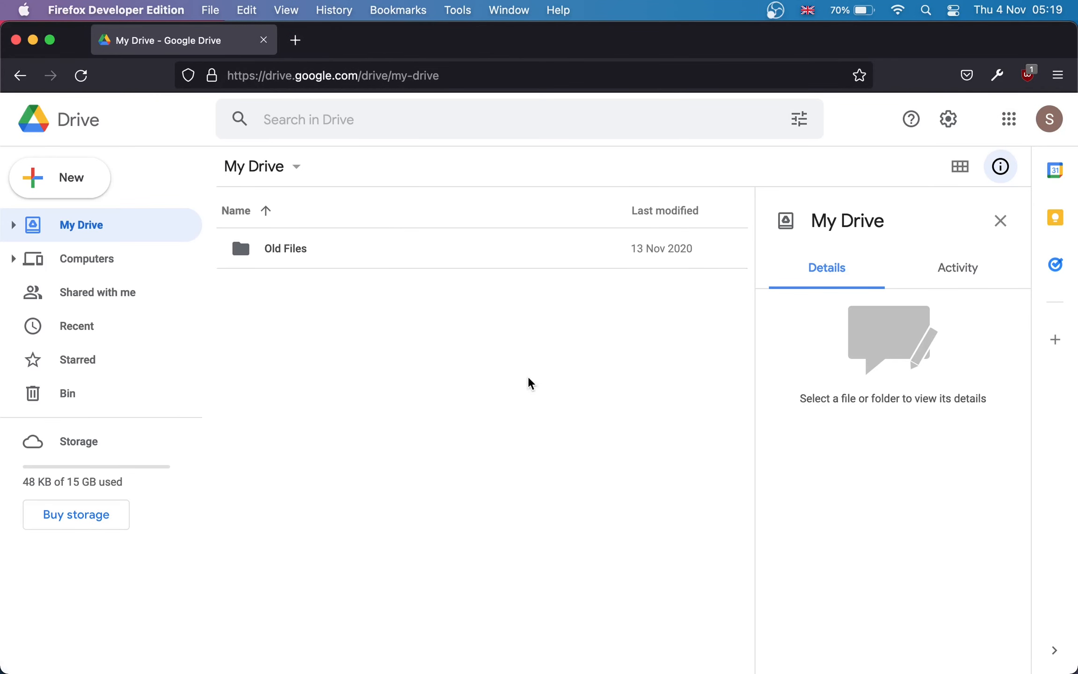
{"action": "left_click", "coordinate": [1010, 118]}
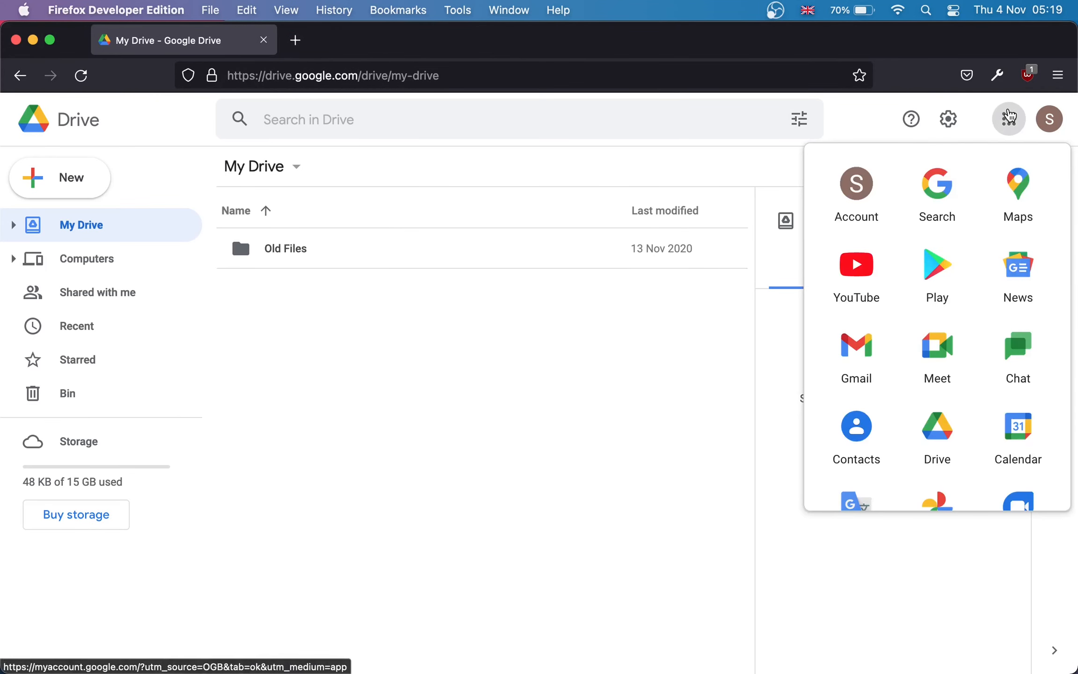
{"action": "left_click", "coordinate": [1022, 428]}
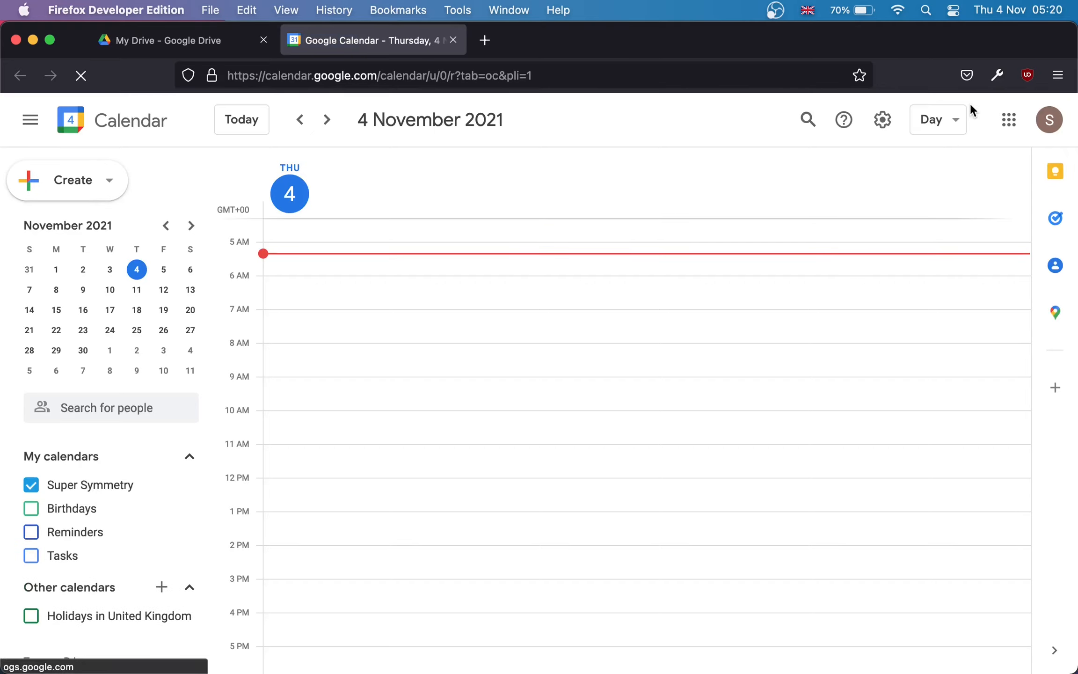
{"action": "left_click", "coordinate": [884, 120]}
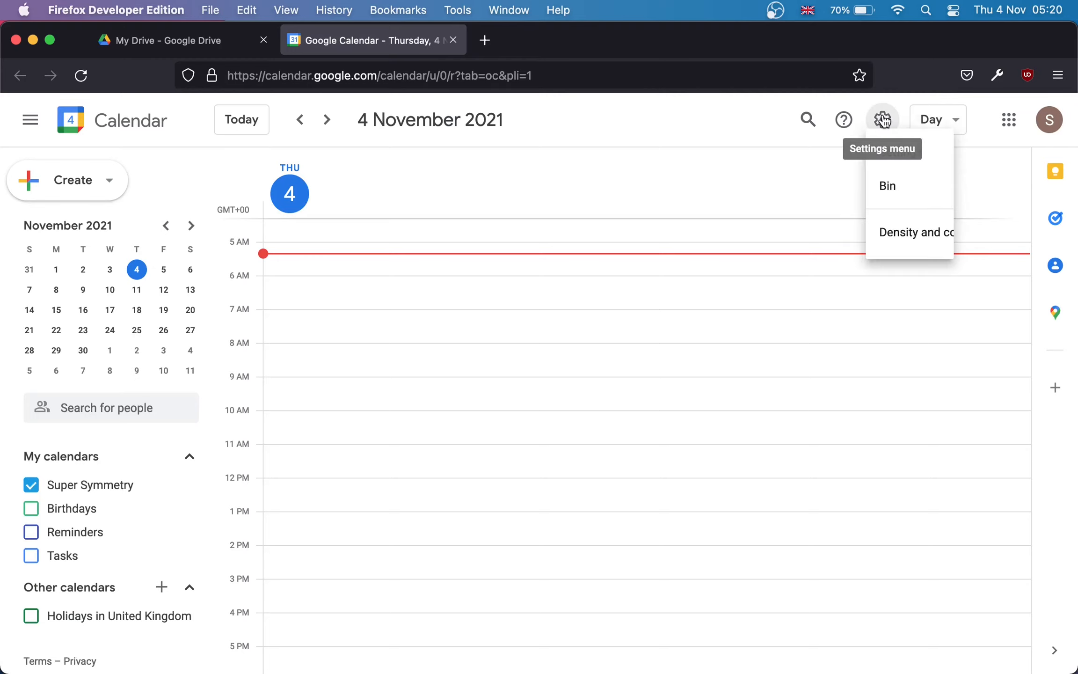
{"action": "left_click", "coordinate": [907, 179]}
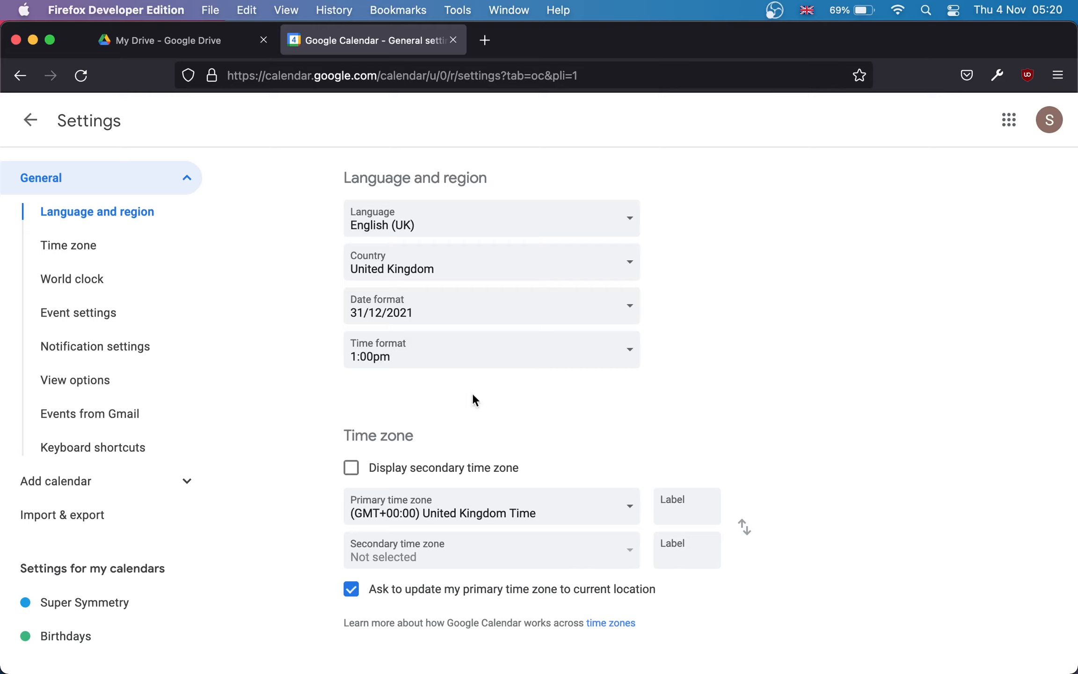
{"action": "scroll", "coordinate": [472, 378], "scroll_direction": "down", "scroll_amount": 3}
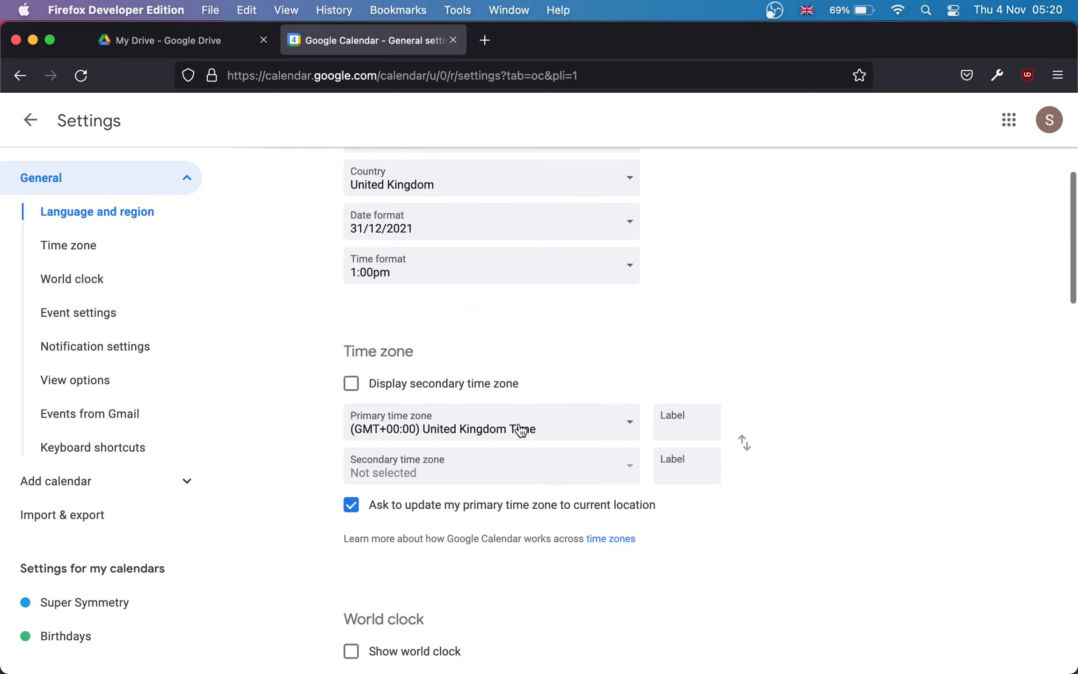
{"action": "key", "text": "super+w"}
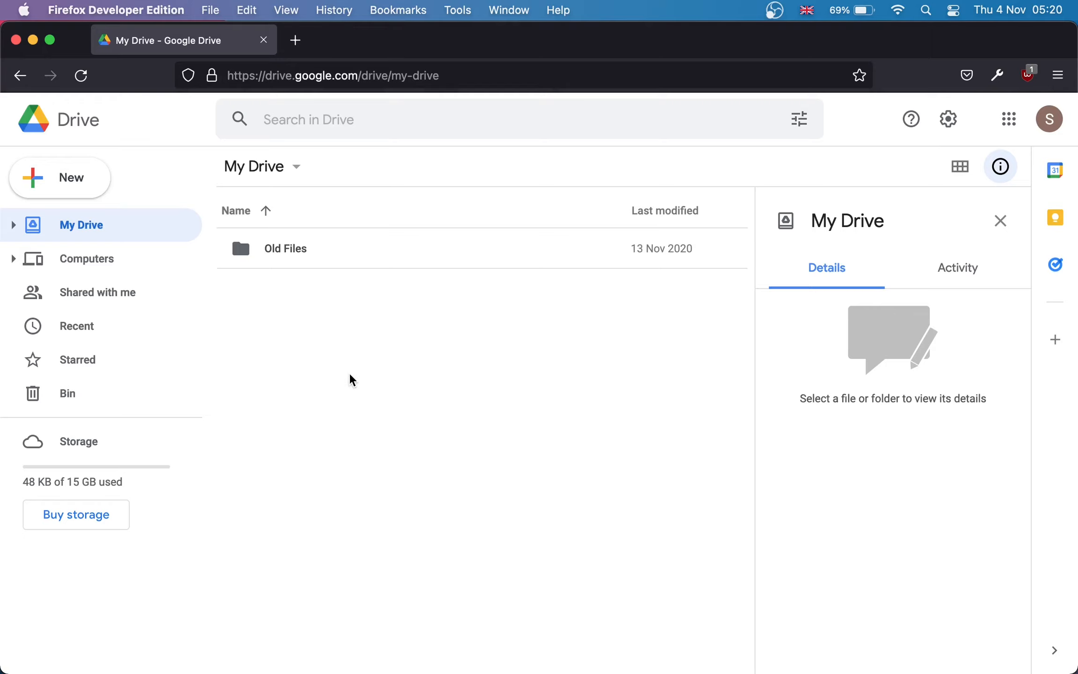
Step: Create a new folder named 'Parents Evening' in My Drive and open it
{"action": "right_click", "coordinate": [284, 315]}
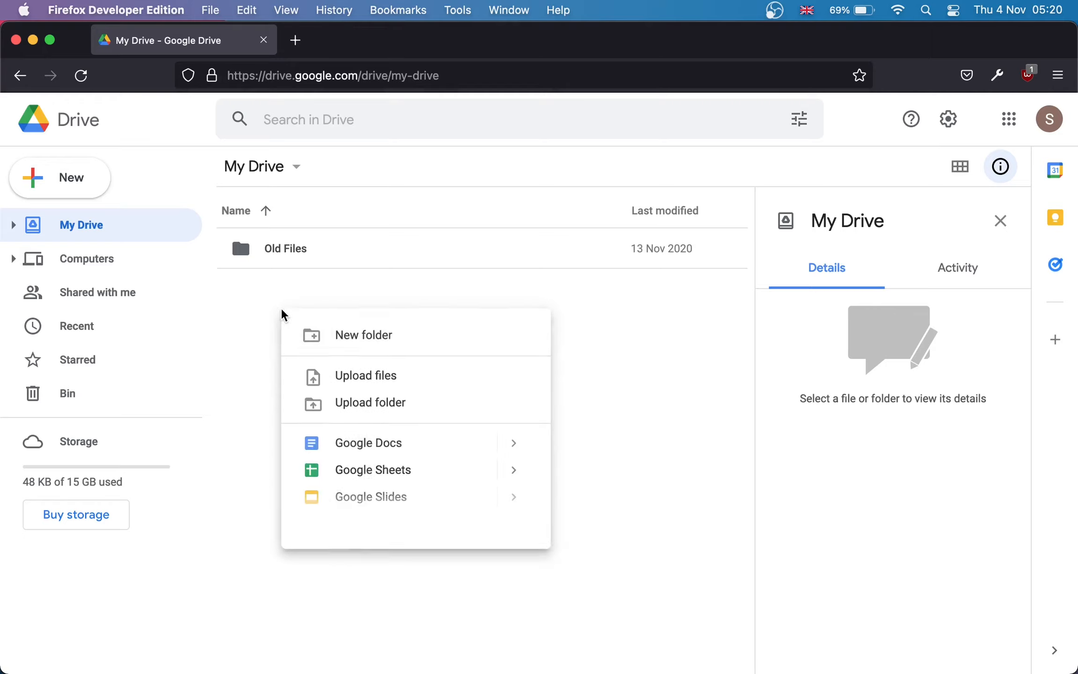
{"action": "left_click", "coordinate": [340, 343]}
{"action": "type", "text": "P"}
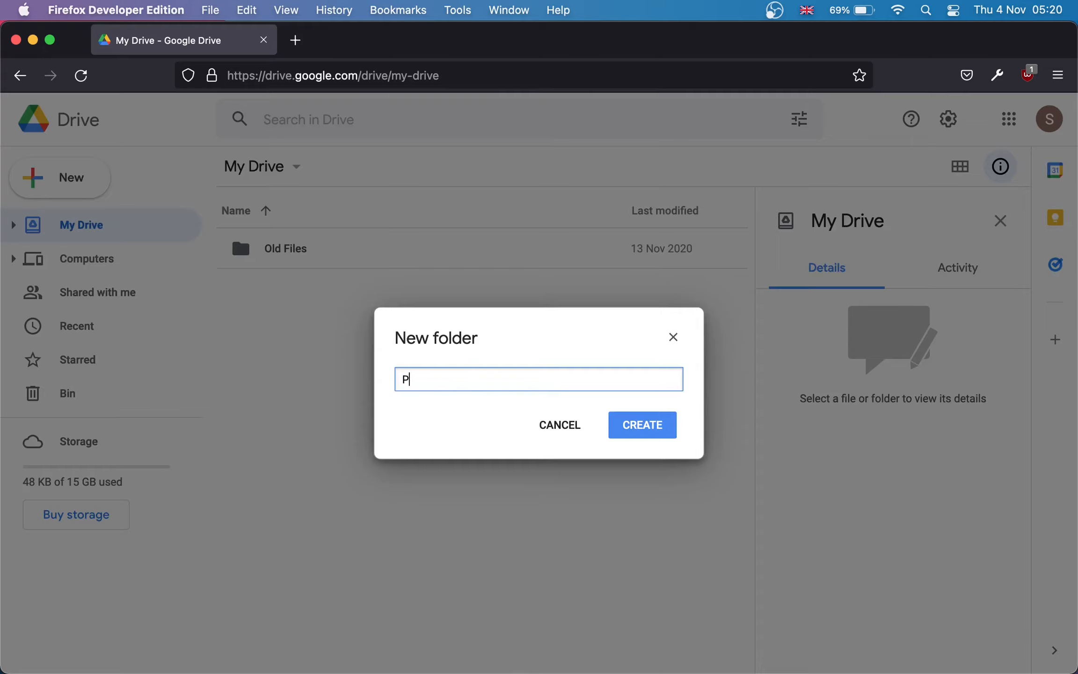
{"action": "type", "text": "arents Evening"}
{"action": "key", "text": "Return"}
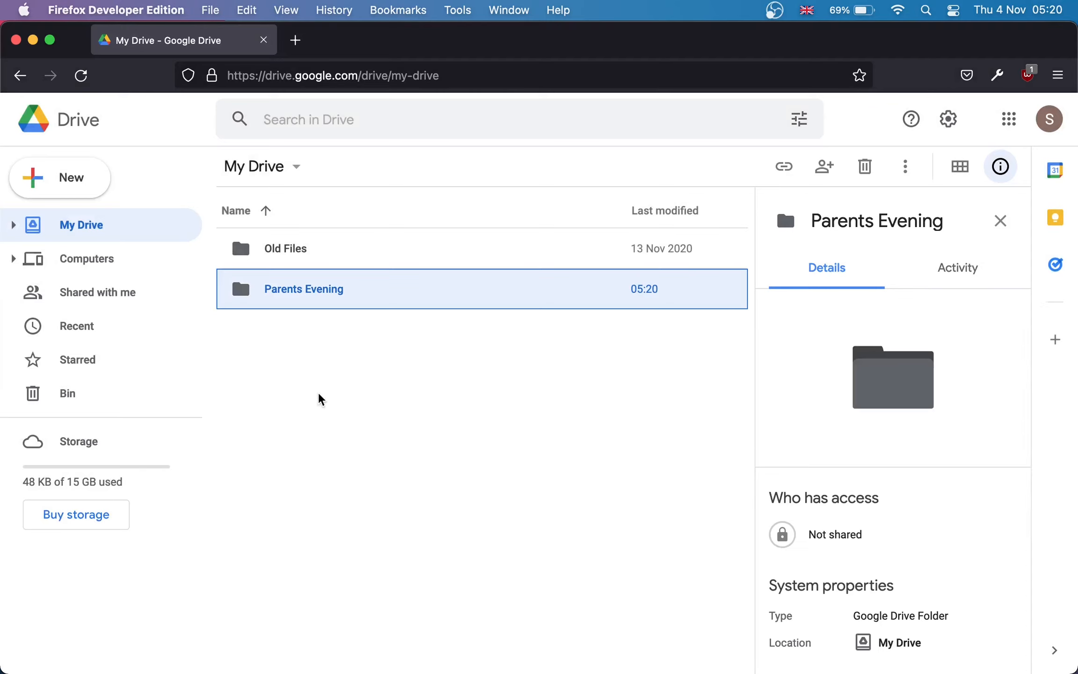
{"action": "double_click", "coordinate": [243, 291]}
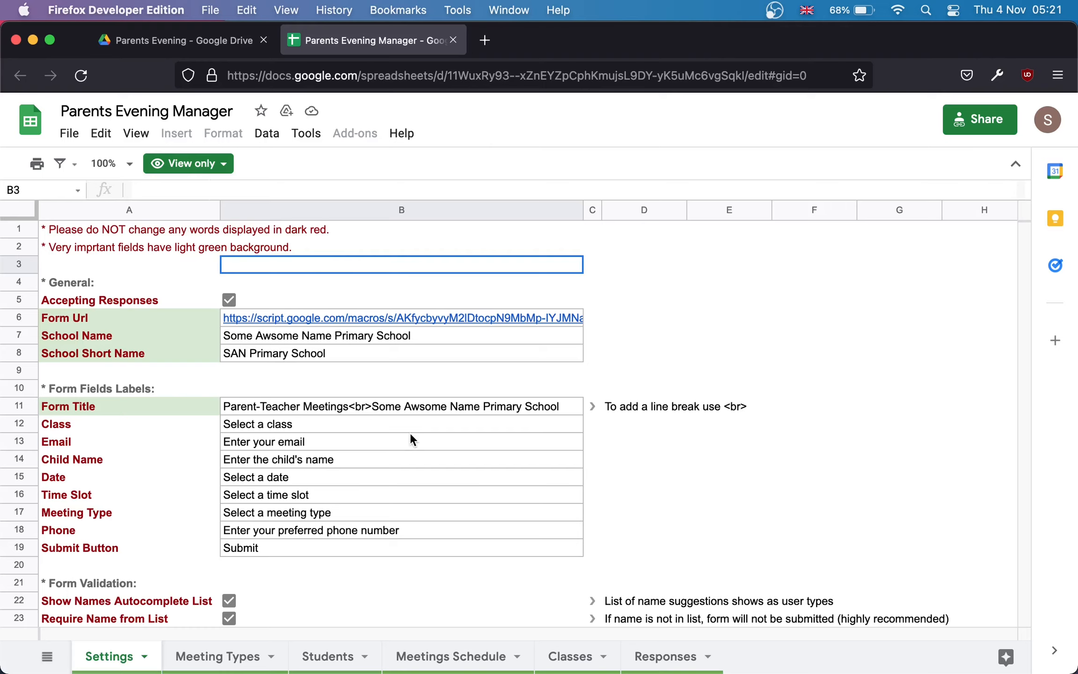
Step: Make a copy named 'Parents Evening Manager' saved into My Drive > Parents Evening
{"action": "left_click", "coordinate": [69, 135]}
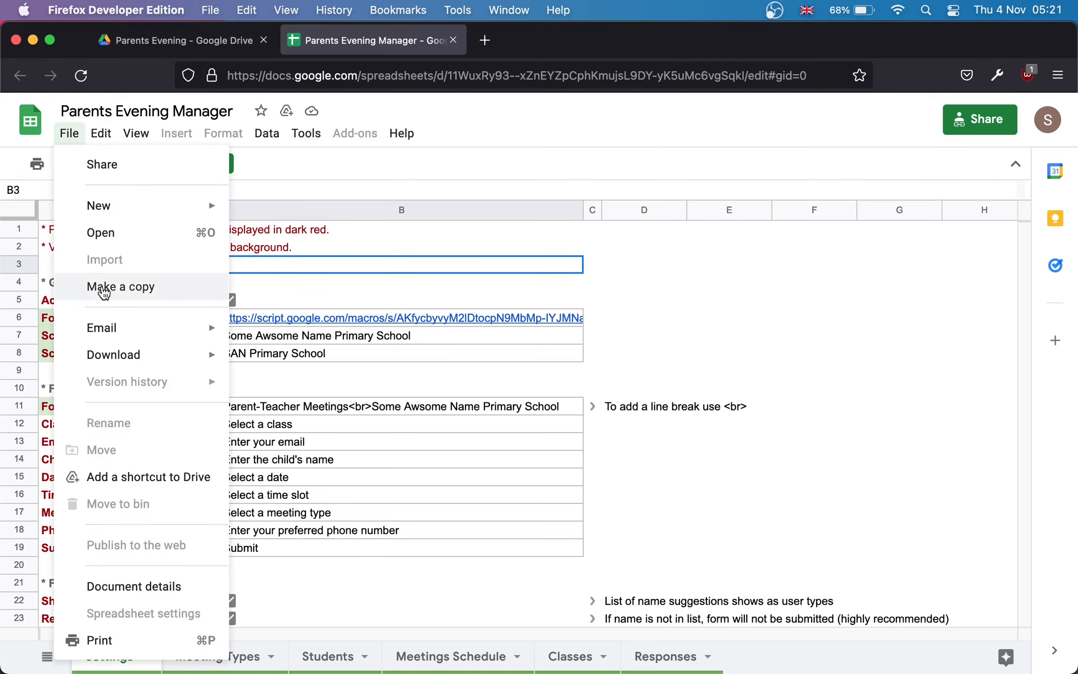
{"action": "left_click", "coordinate": [69, 286]}
{"action": "left_click", "coordinate": [460, 346]}
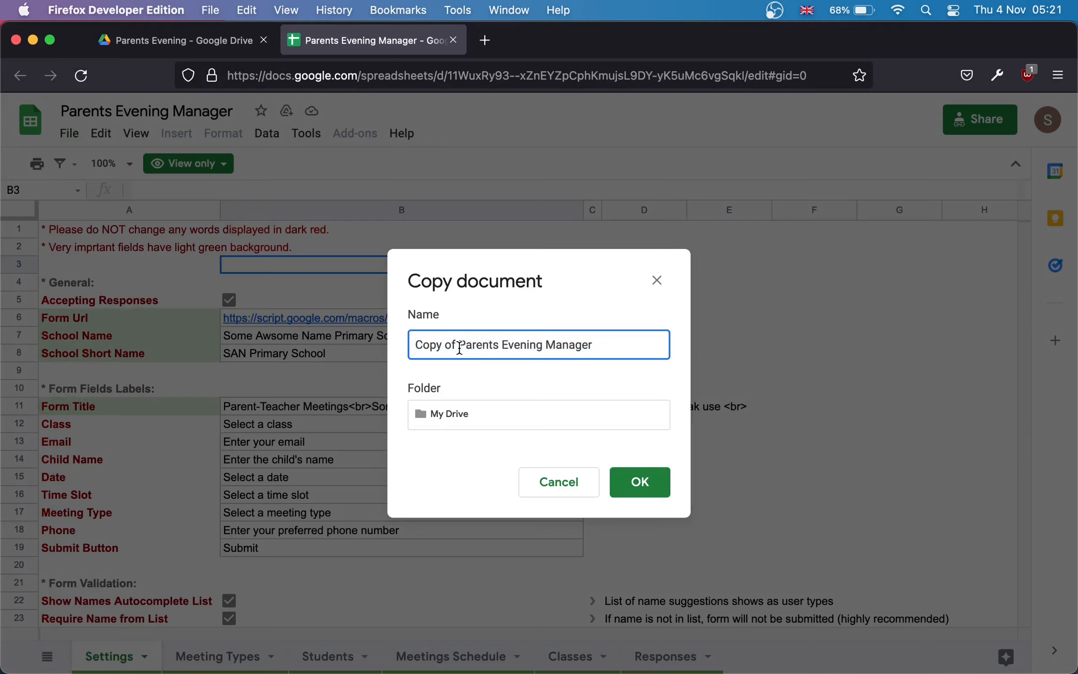
{"action": "left_click_drag", "start_coordinate": [461, 349], "coordinate": [393, 339]}
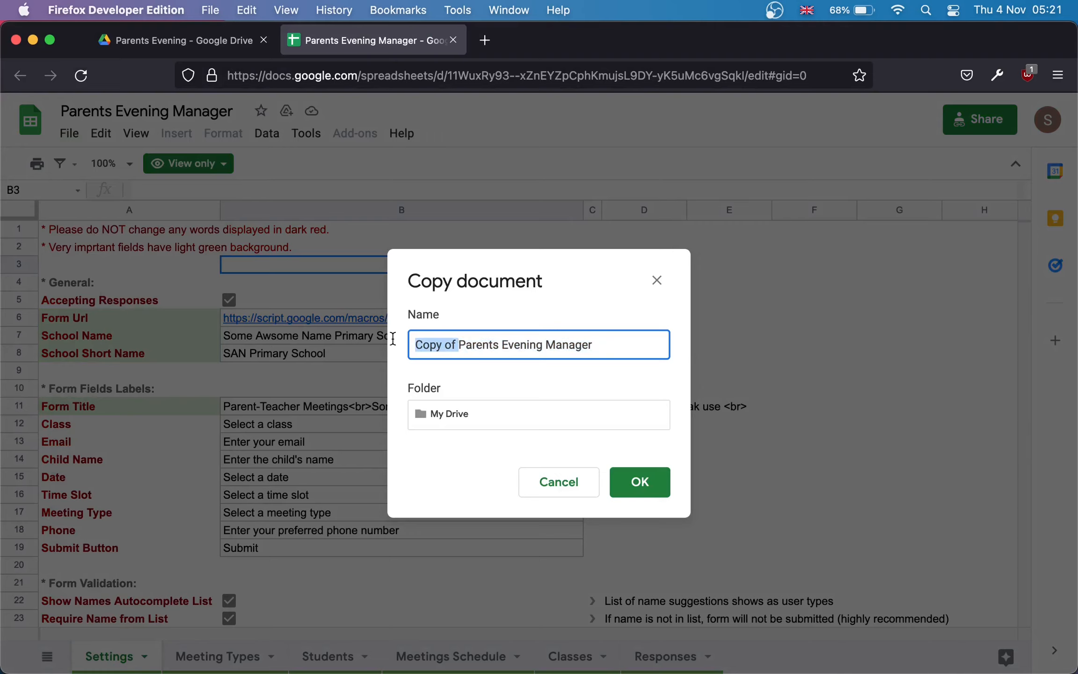
{"action": "key", "text": "BackSpace"}
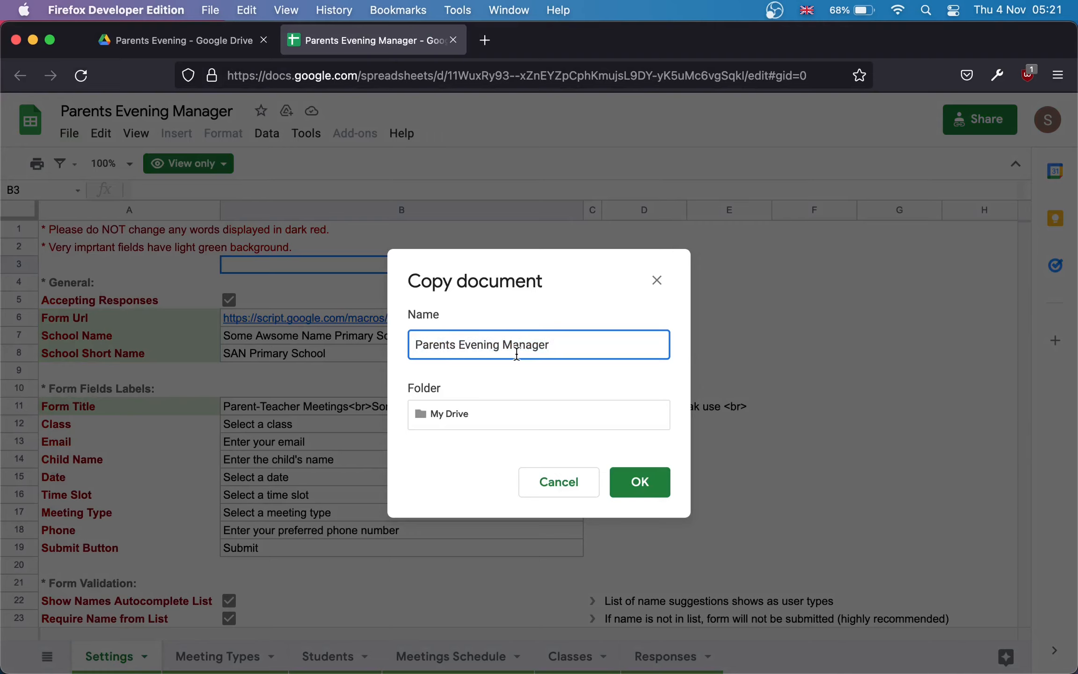
{"action": "left_click", "coordinate": [485, 422]}
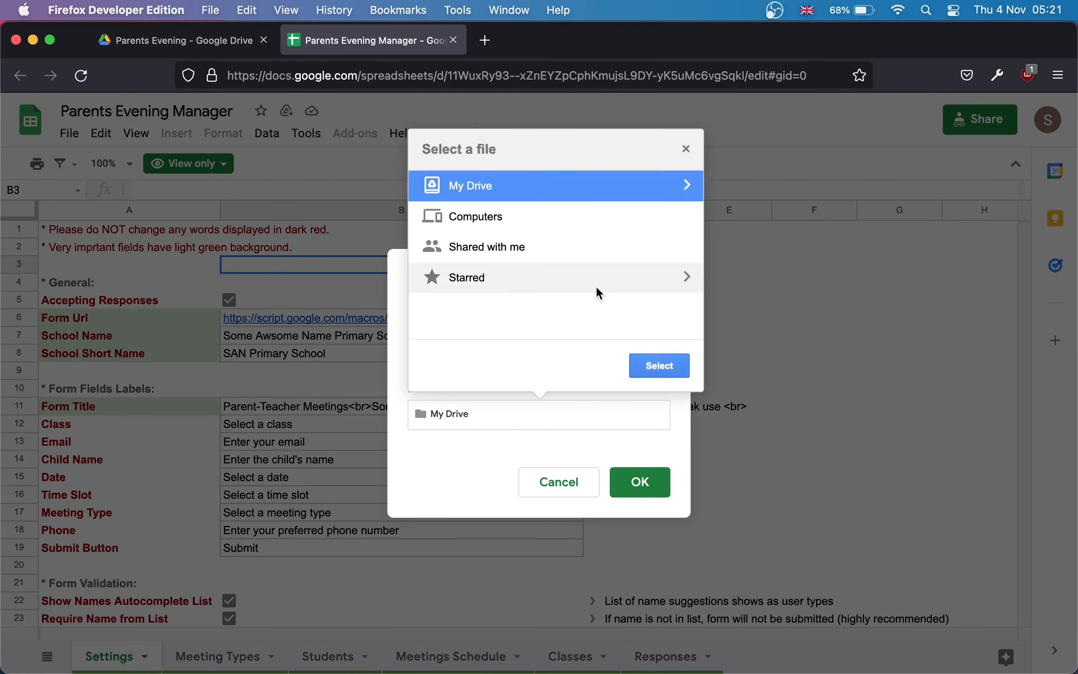
{"action": "left_click", "coordinate": [687, 186]}
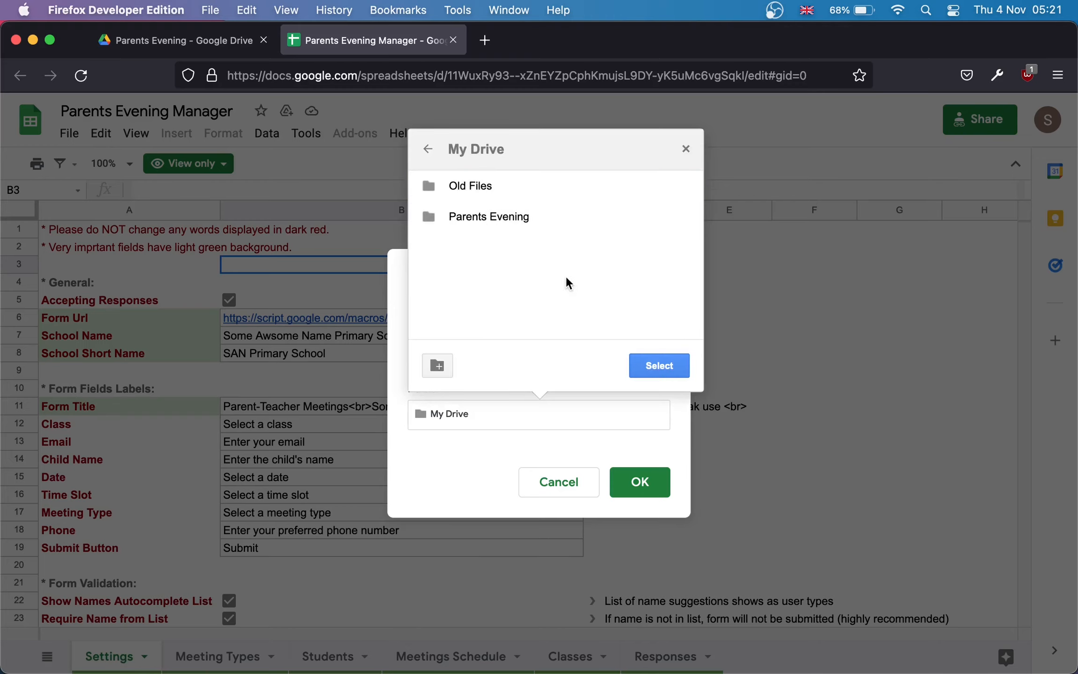
{"action": "left_click", "coordinate": [458, 217]}
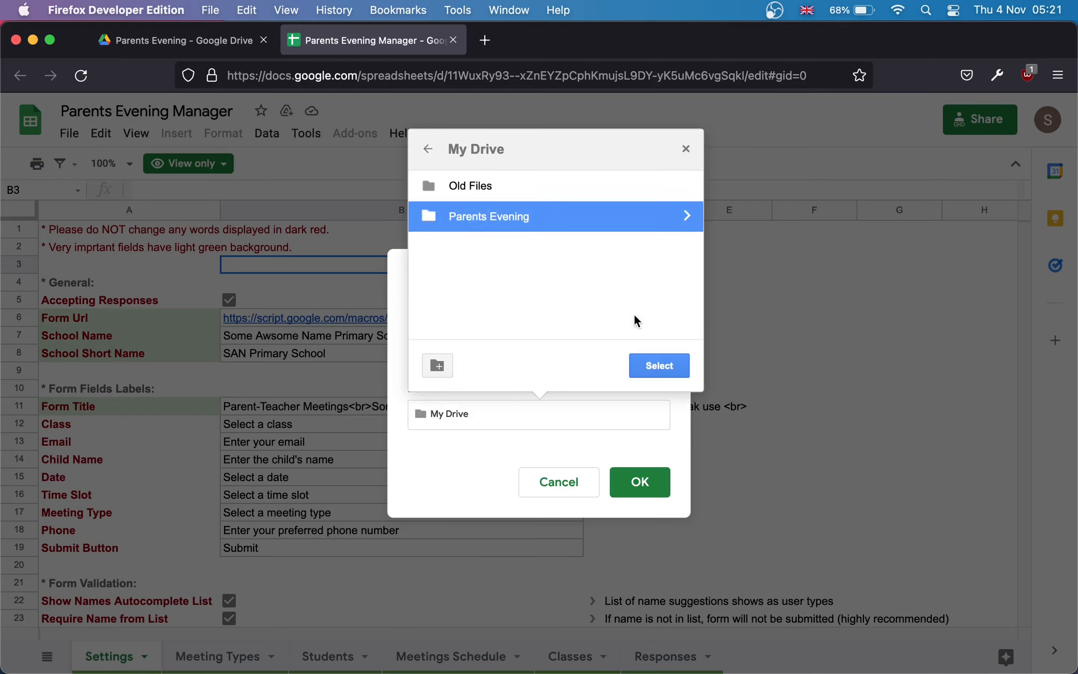
{"action": "left_click", "coordinate": [664, 373]}
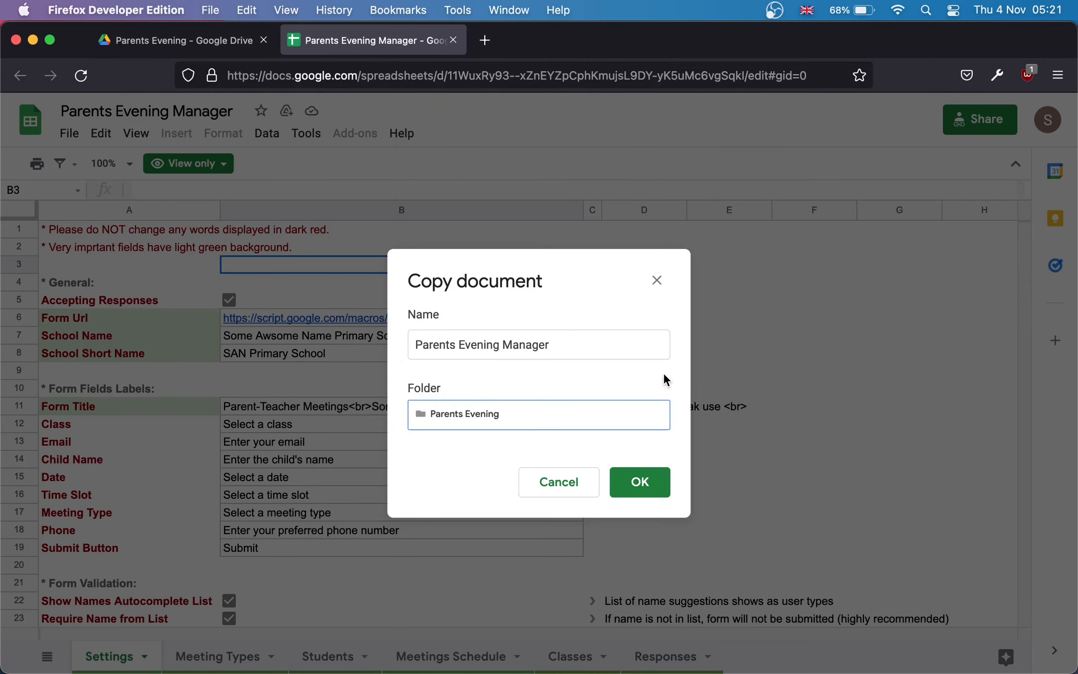
{"action": "left_click", "coordinate": [639, 480]}
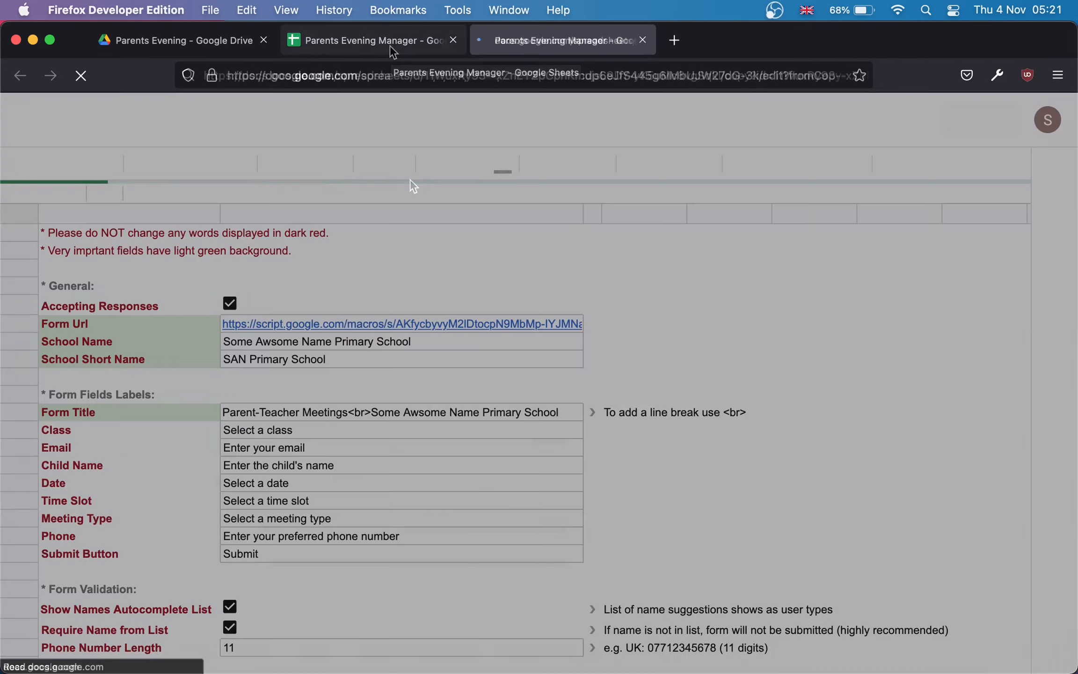
{"action": "left_click", "coordinate": [391, 46]}
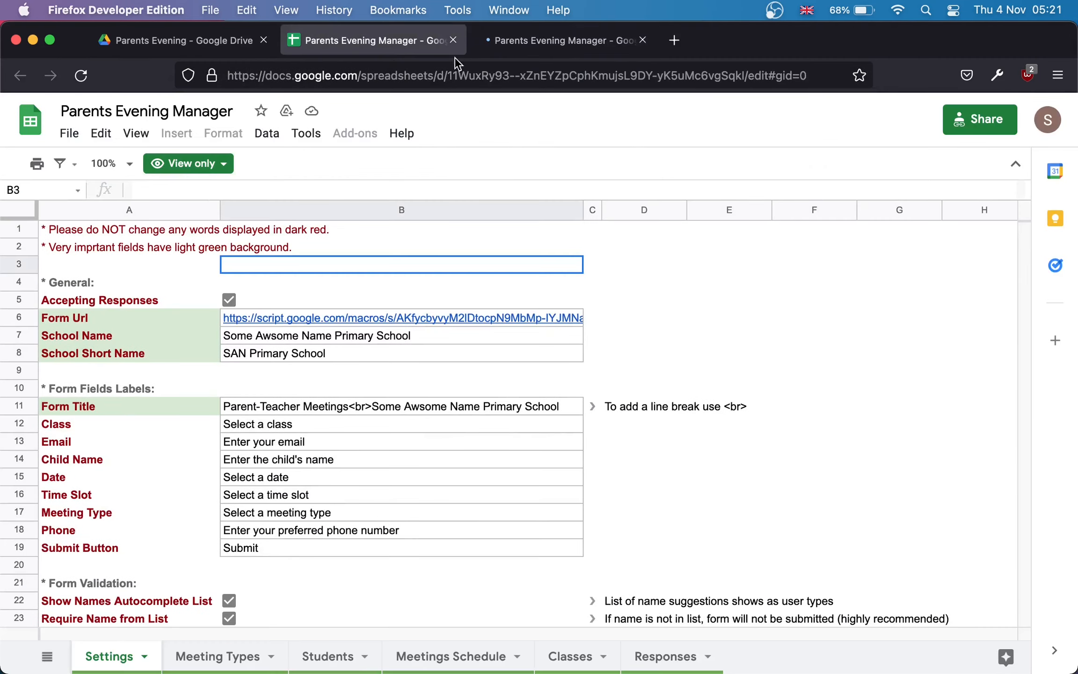
Step: Close the view-only original and open the copy's script project from Tools
{"action": "left_click", "coordinate": [453, 40]}
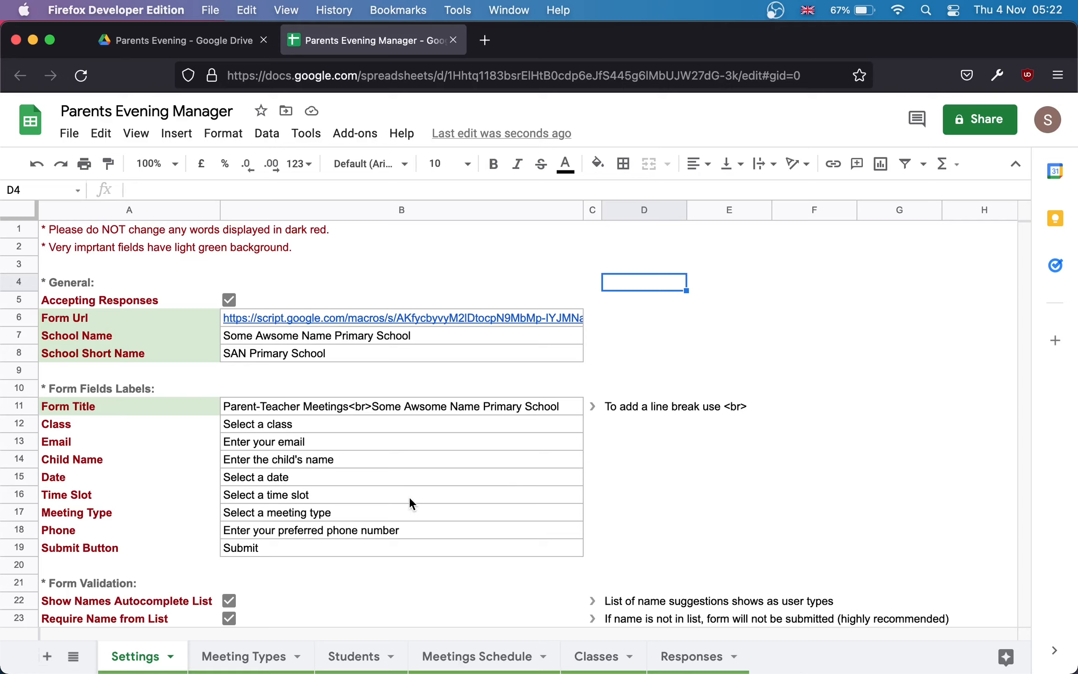
{"action": "left_click", "coordinate": [306, 134]}
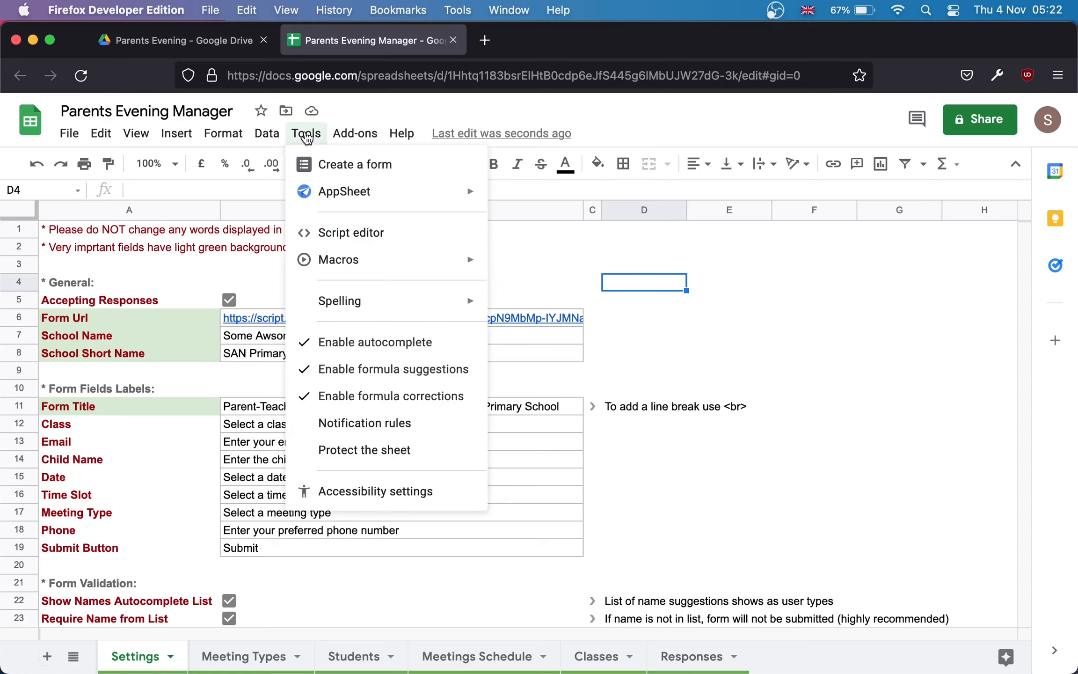
{"action": "left_click", "coordinate": [335, 242]}
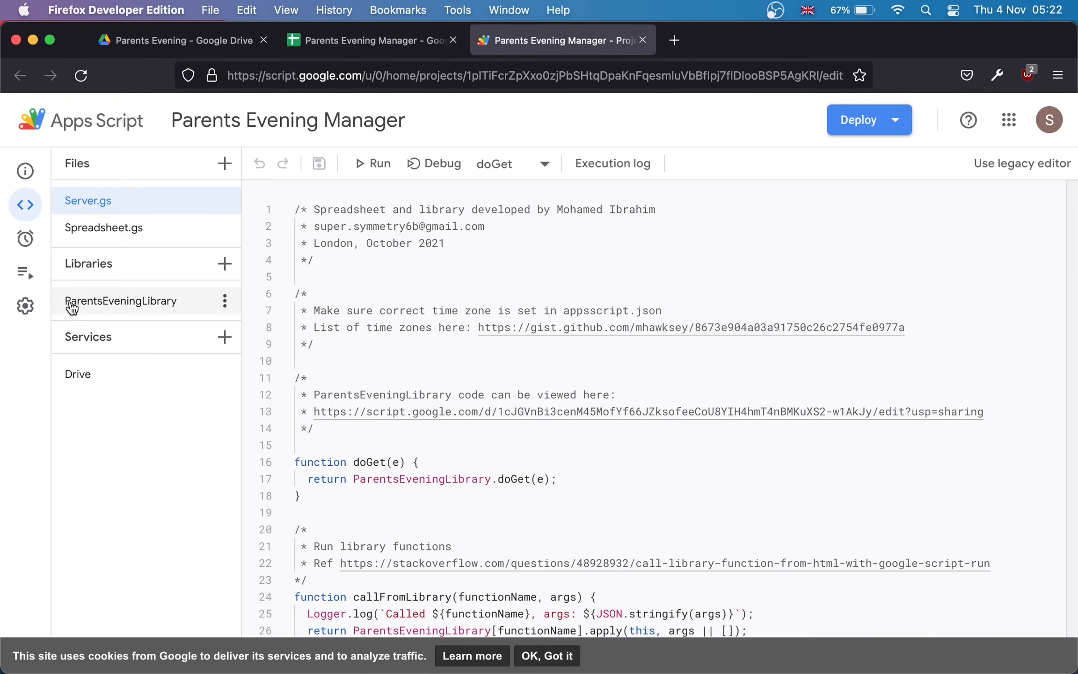
Step: Set the ParentsEveningLibrary library to Version 2 and save
{"action": "left_click", "coordinate": [152, 303]}
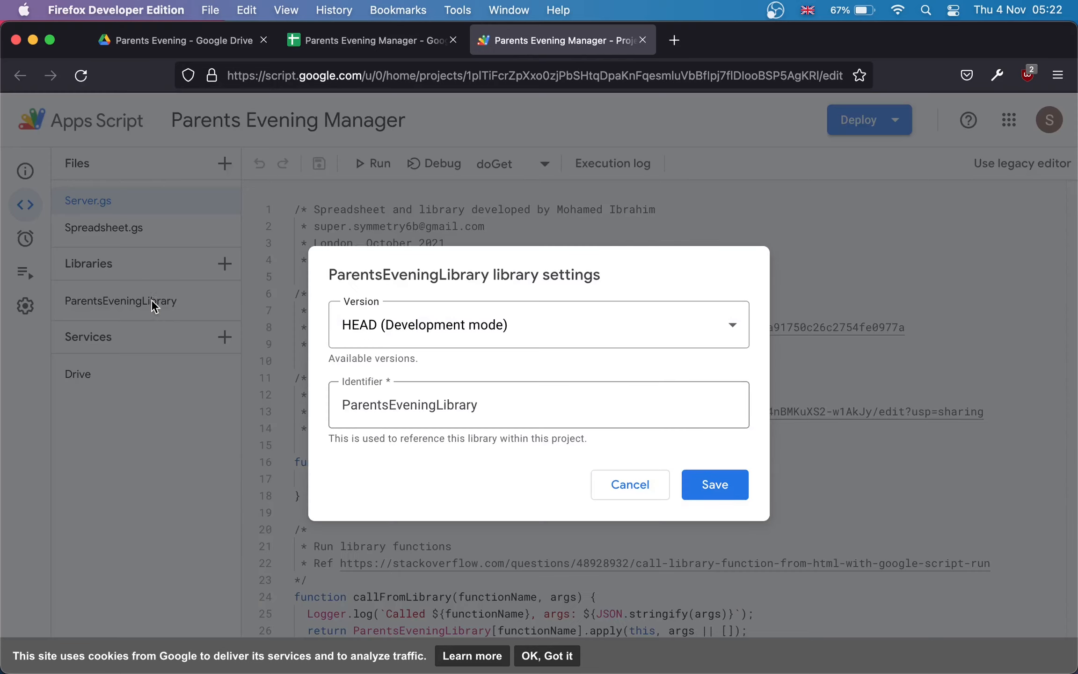
{"action": "left_click", "coordinate": [733, 325]}
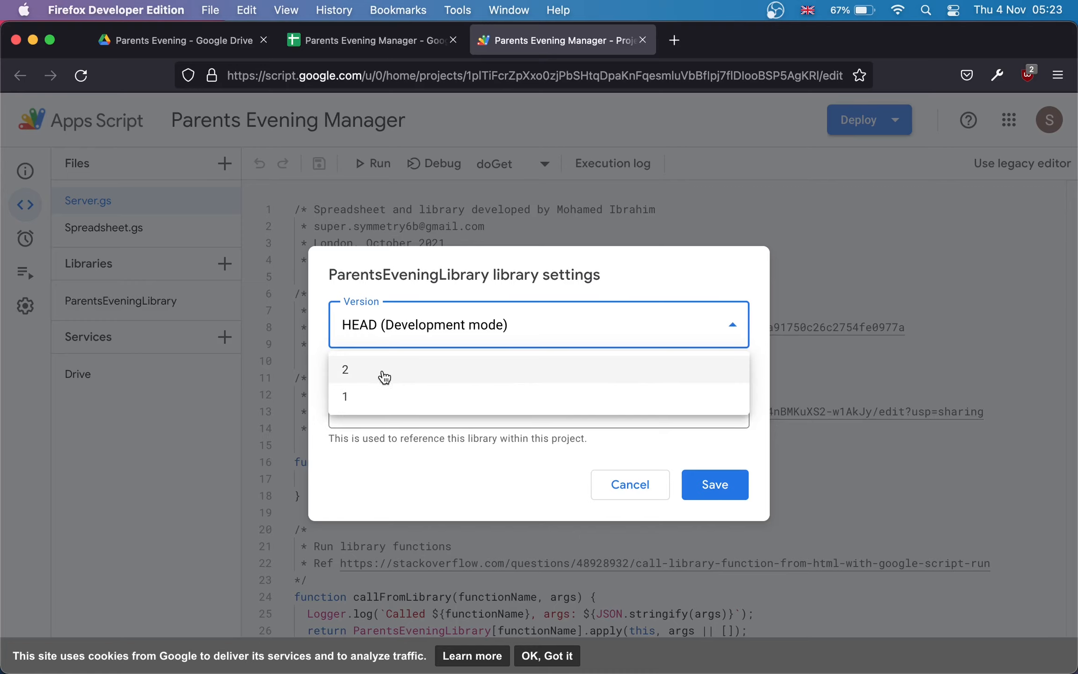
{"action": "left_click", "coordinate": [383, 374]}
{"action": "left_click", "coordinate": [713, 485]}
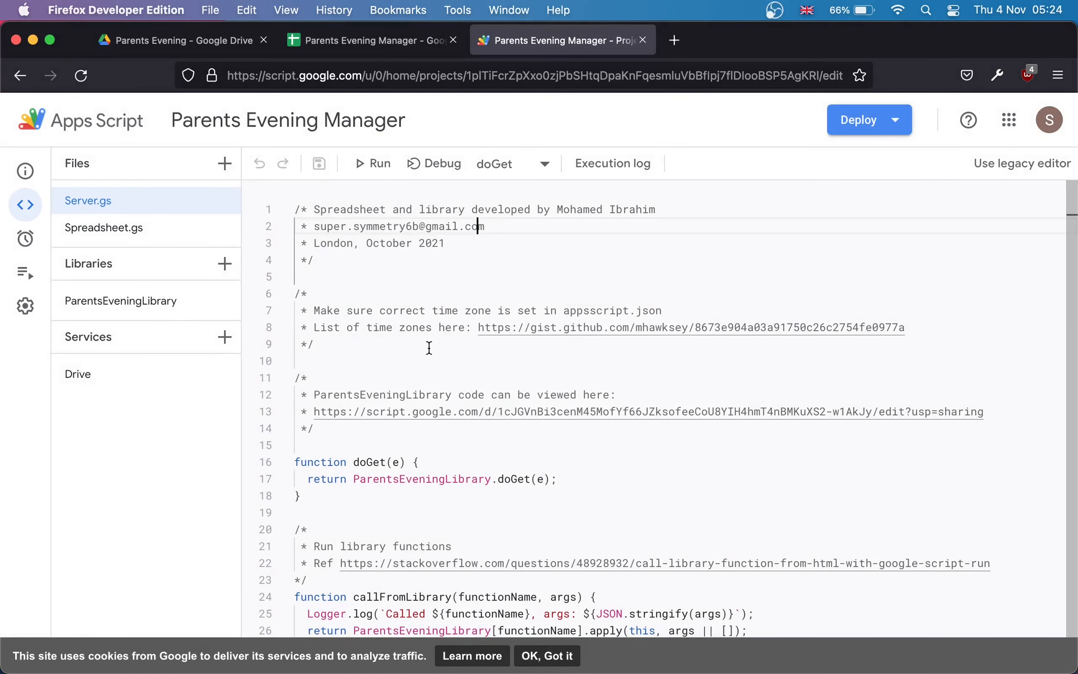
{"action": "left_click", "coordinate": [429, 347]}
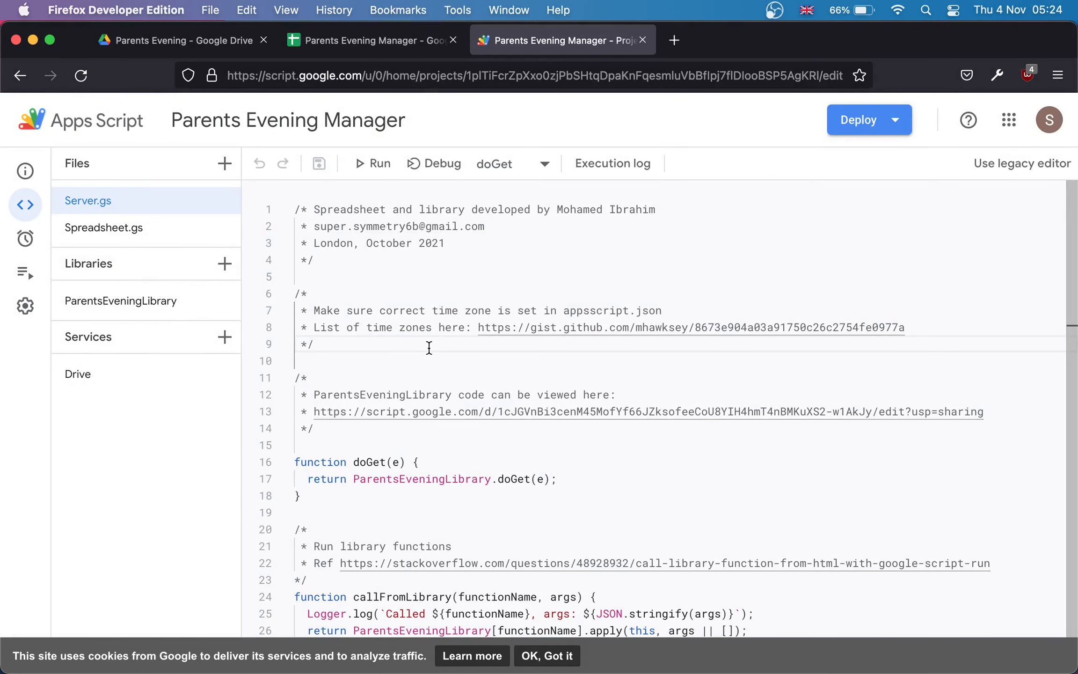
Step: Run the initialiseSpreadsheet function from Spreadsheet.gs
{"action": "left_click", "coordinate": [108, 230]}
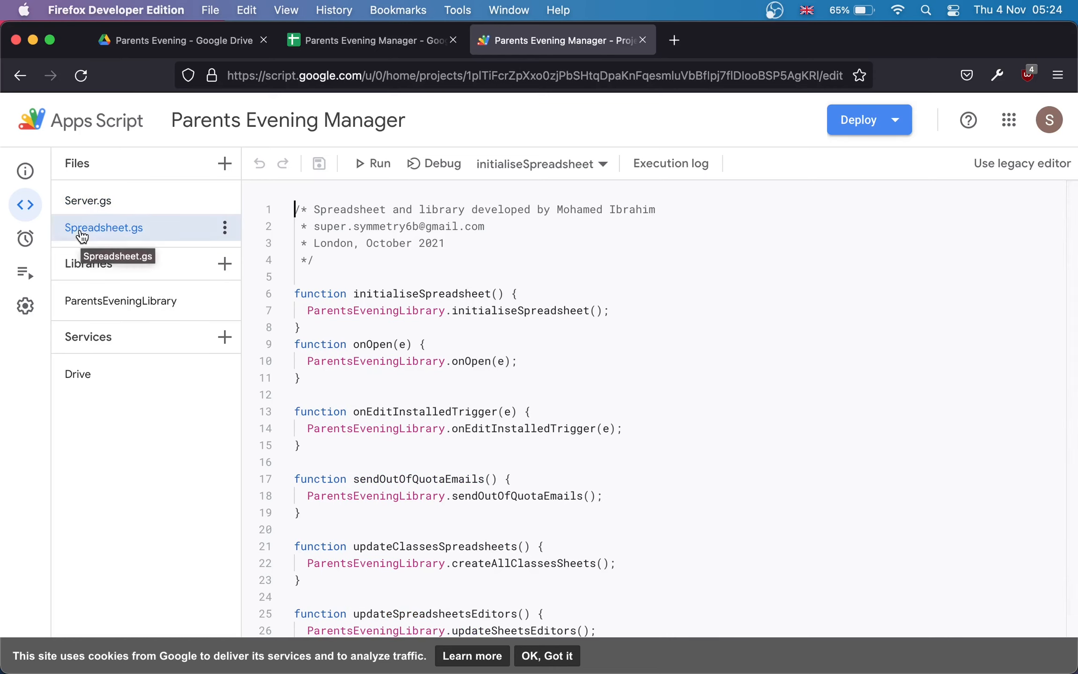
{"action": "left_click", "coordinate": [584, 171]}
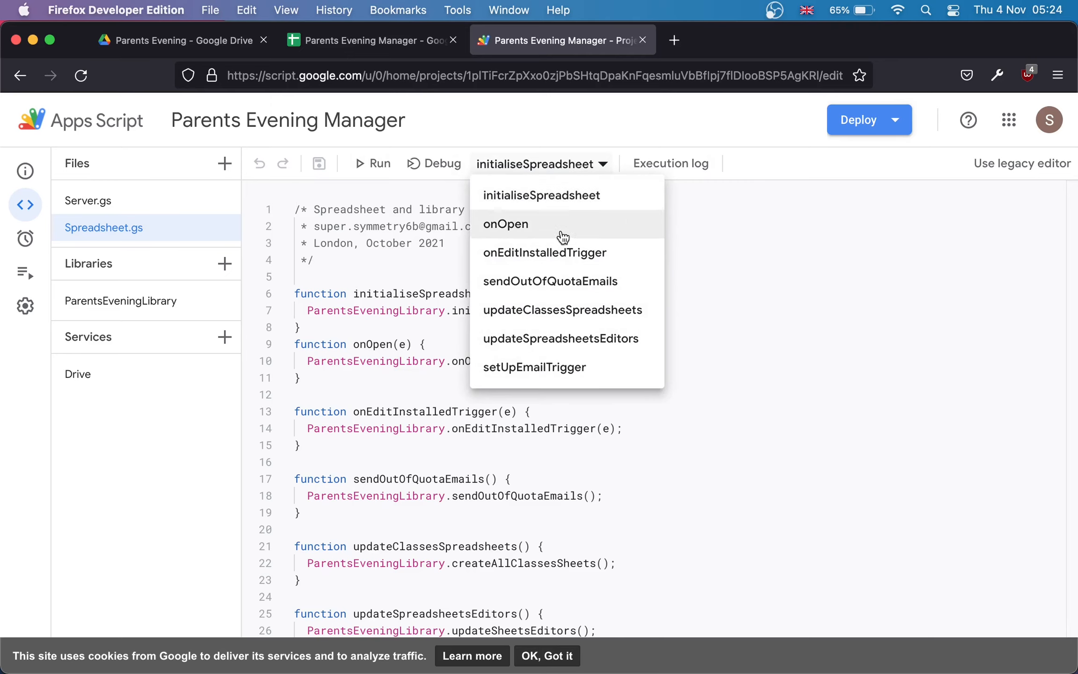
{"action": "left_click", "coordinate": [570, 164]}
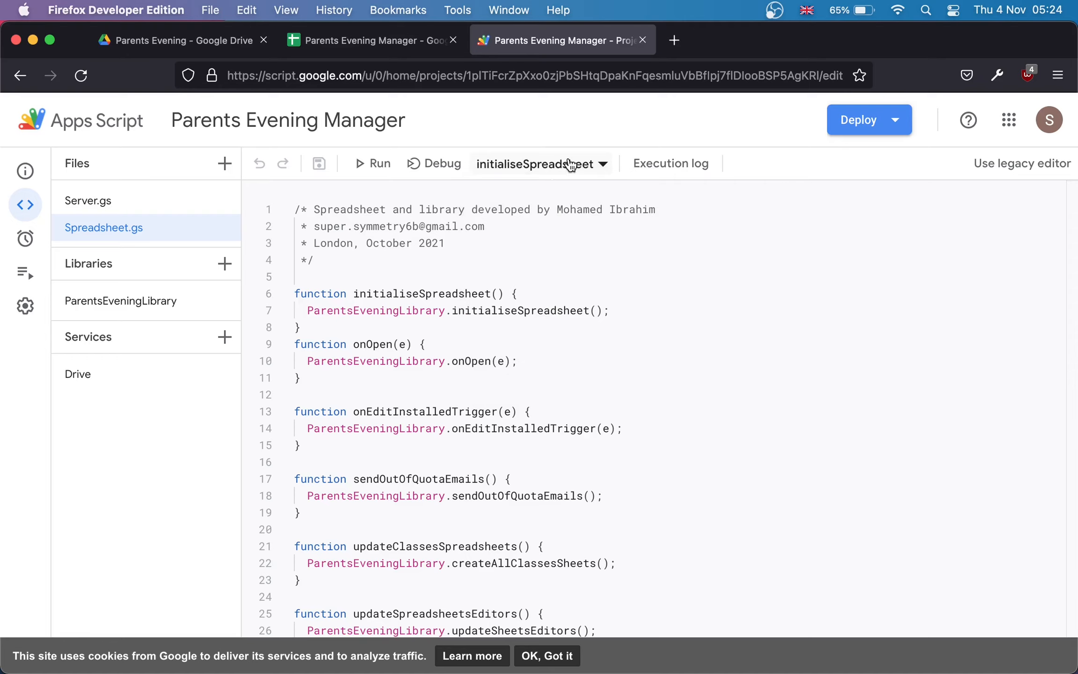
{"action": "left_click", "coordinate": [377, 163]}
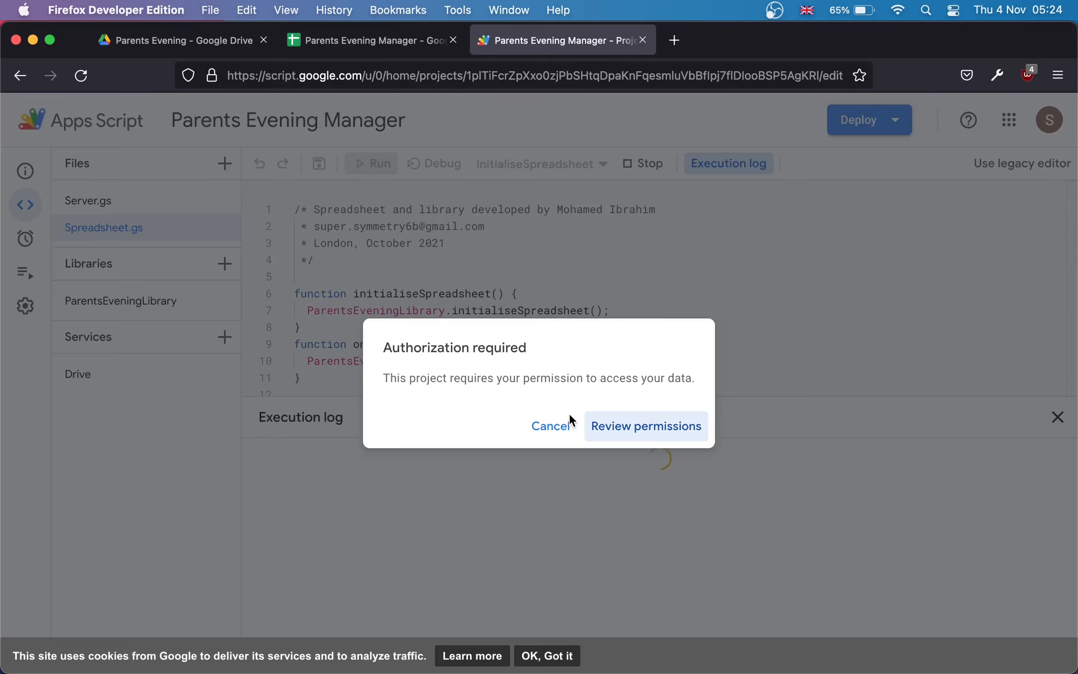
Step: Authorize the unverified Parents Evening Manager app with your account and allow its permissions
{"action": "left_click", "coordinate": [655, 435]}
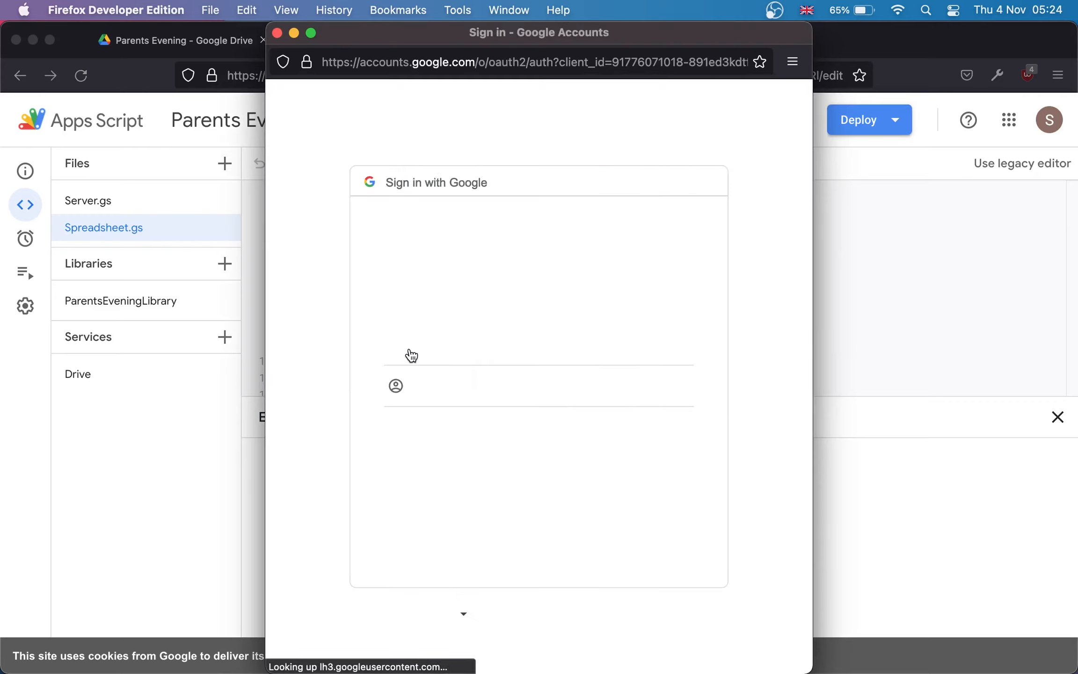
{"action": "left_click", "coordinate": [474, 332]}
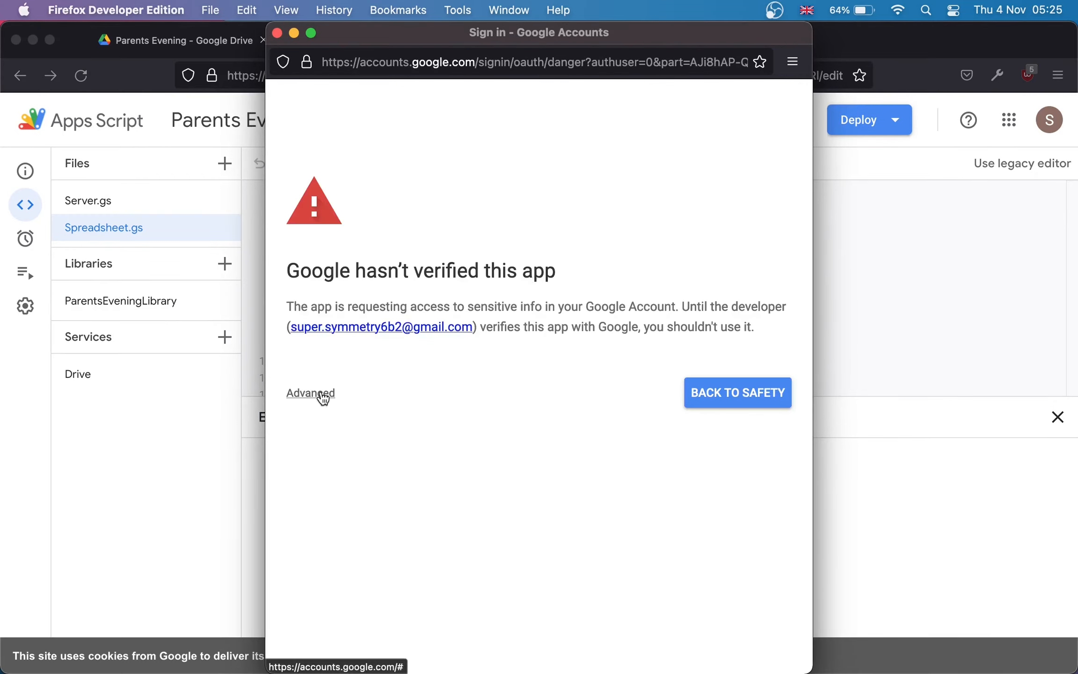
{"action": "left_click", "coordinate": [322, 396]}
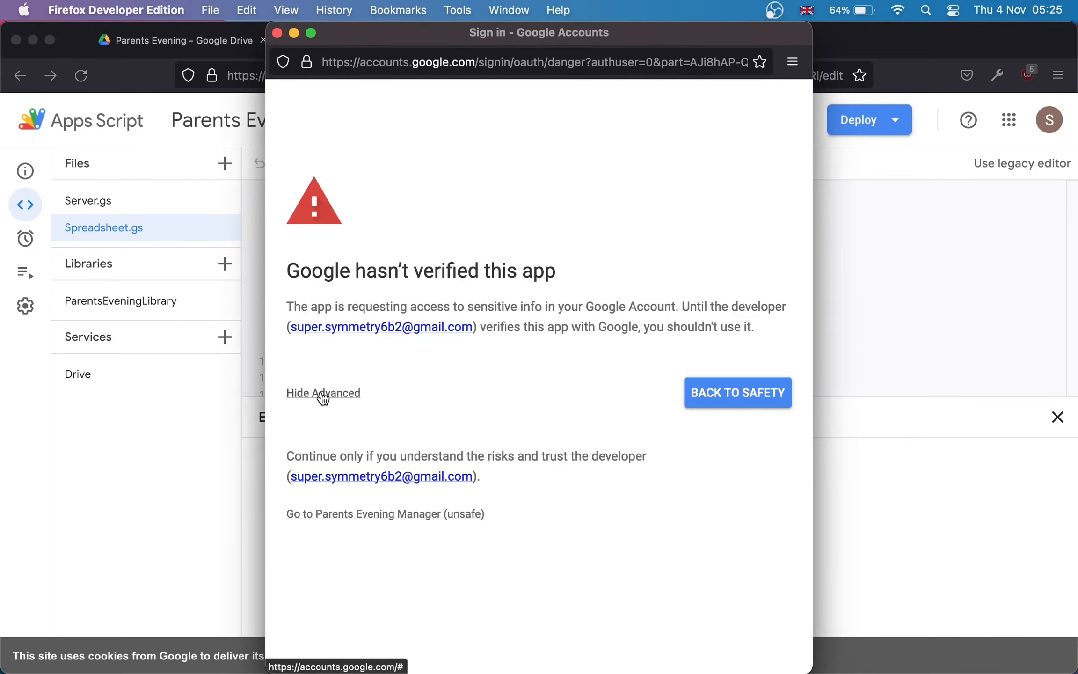
{"action": "left_click", "coordinate": [350, 517]}
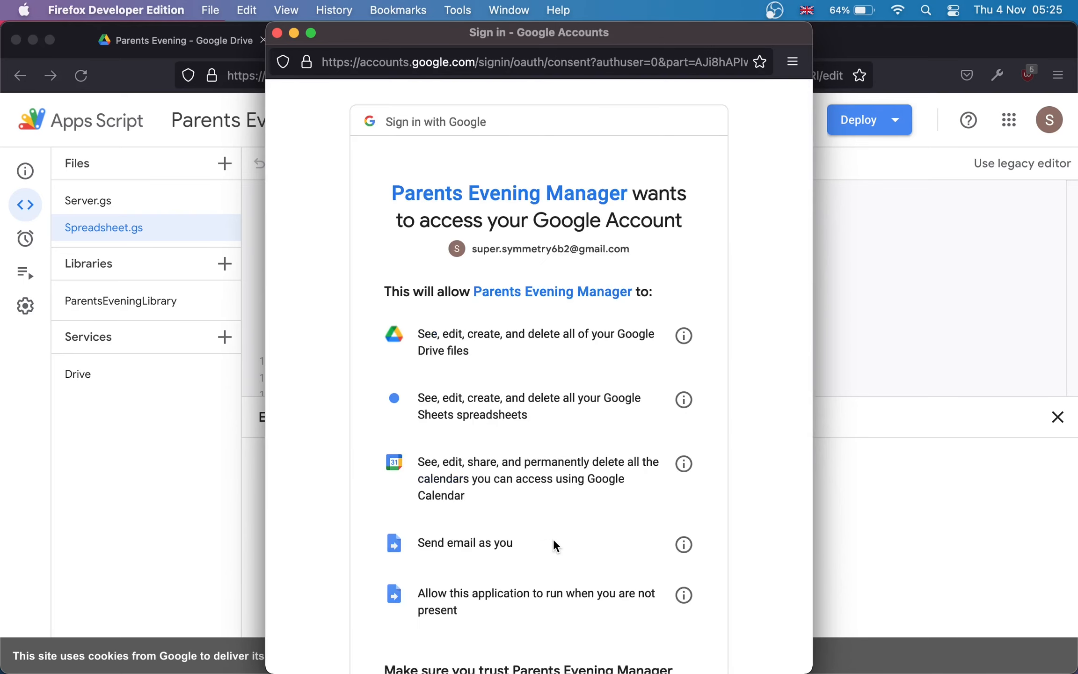
{"action": "scroll", "coordinate": [560, 506], "scroll_direction": "down", "scroll_amount": 5}
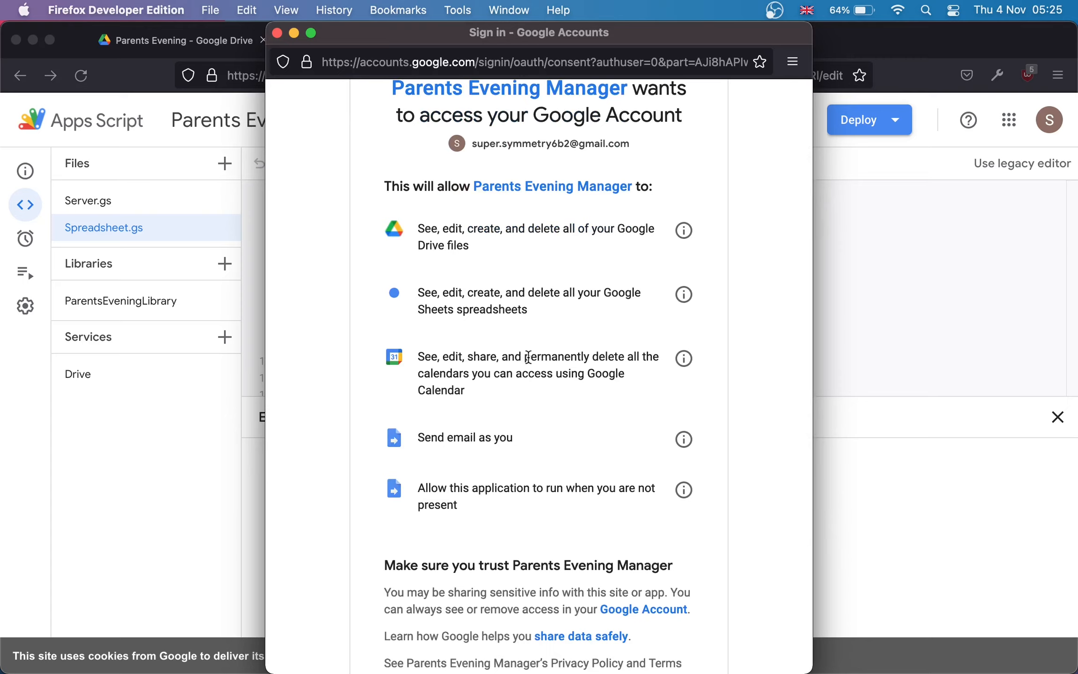
{"action": "scroll", "coordinate": [753, 517], "scroll_direction": "down", "scroll_amount": 1}
{"action": "scroll", "coordinate": [753, 517], "scroll_direction": "down", "scroll_amount": 4}
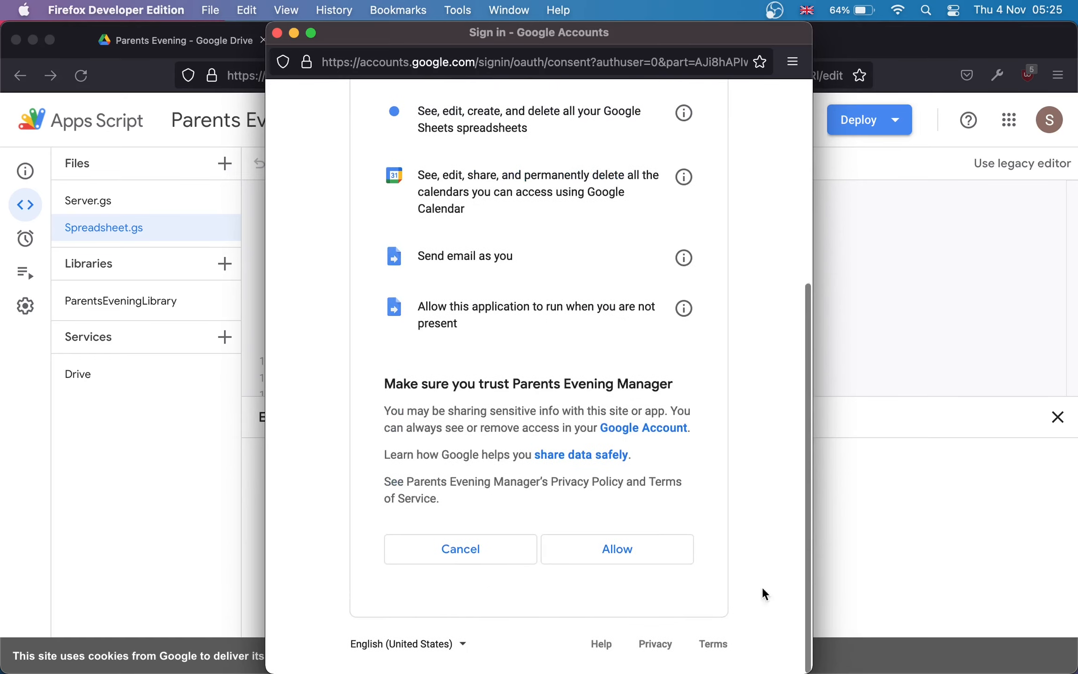
{"action": "left_click", "coordinate": [616, 552]}
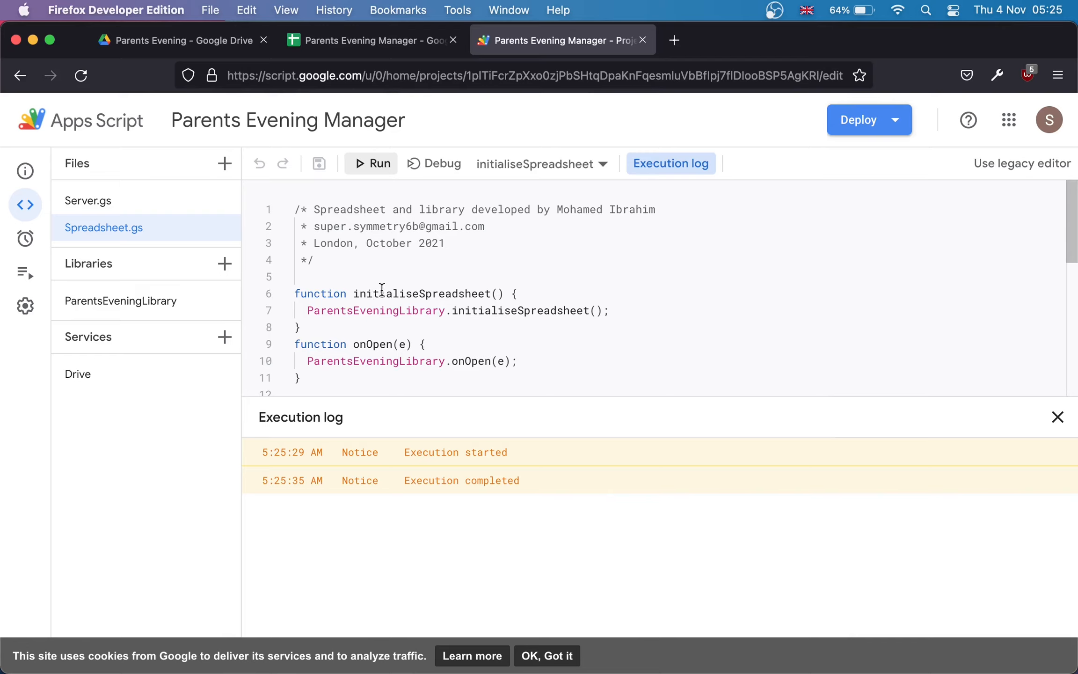
{"action": "left_click", "coordinate": [357, 34]}
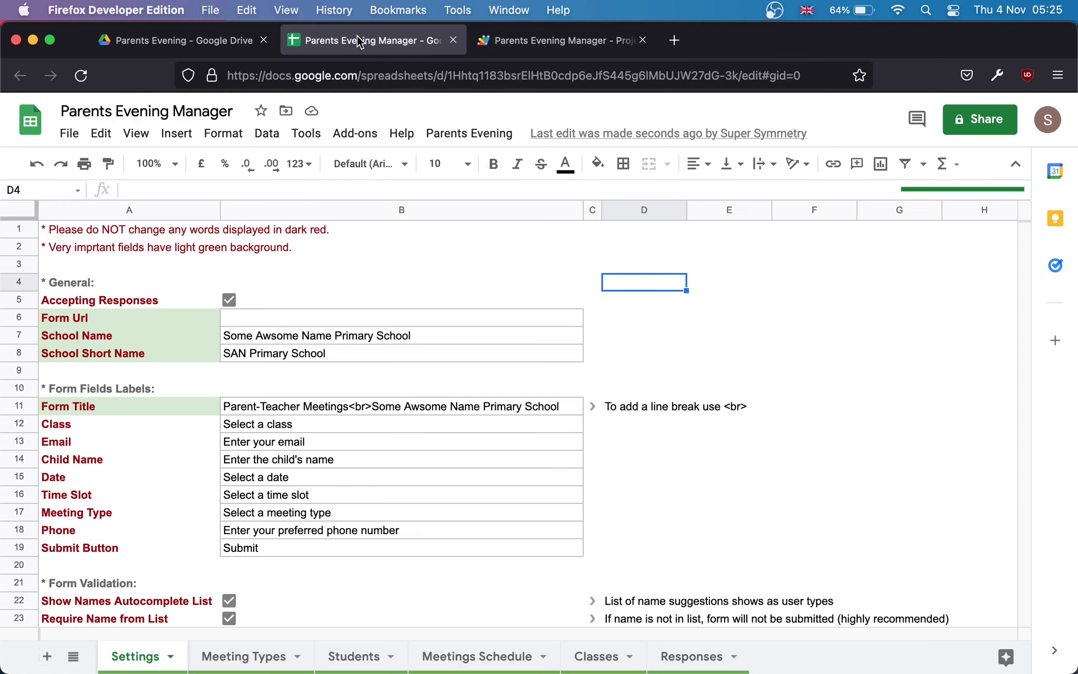
{"action": "left_click", "coordinate": [462, 139]}
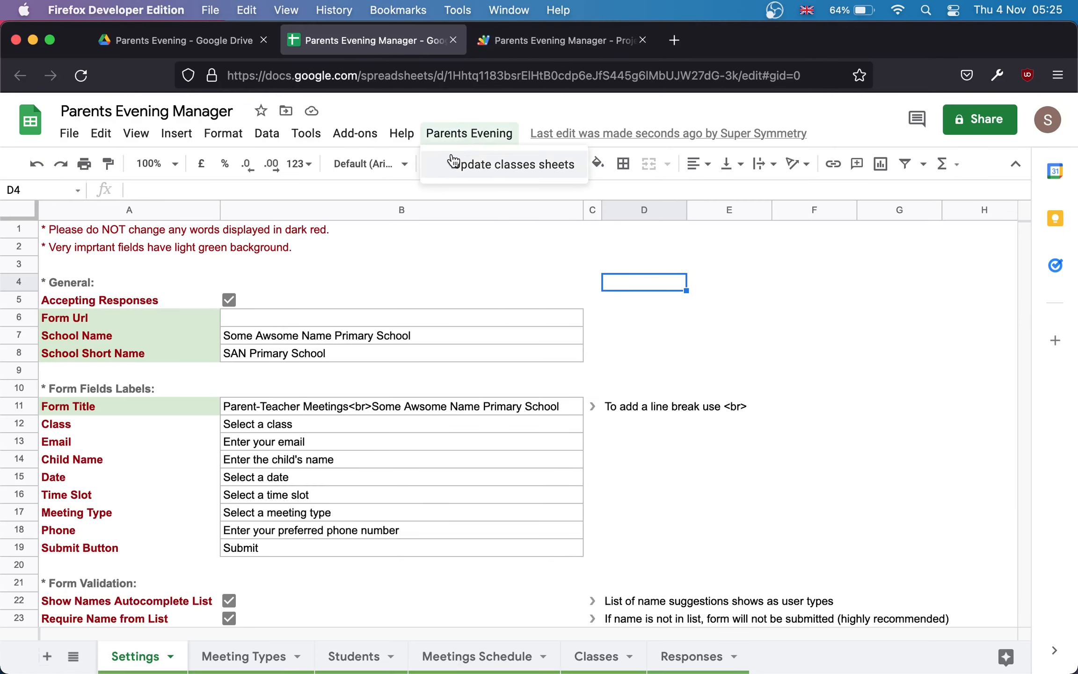
{"action": "left_click", "coordinate": [481, 137]}
{"action": "left_click", "coordinate": [528, 43]}
{"action": "left_click", "coordinate": [53, 208]}
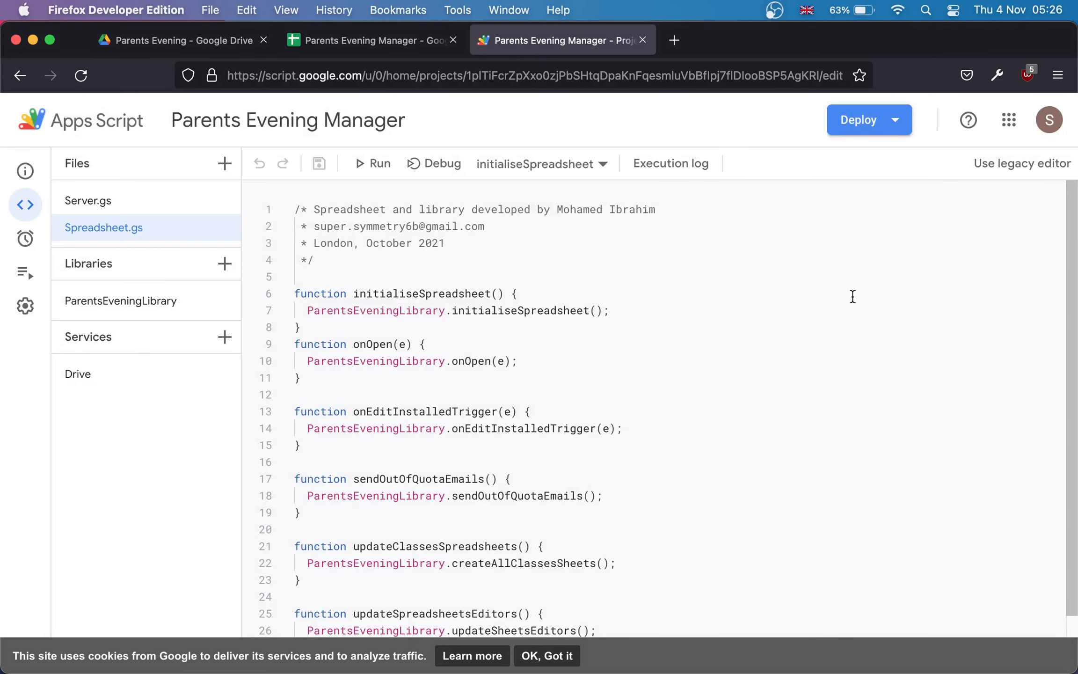
Step: Deploy a new web app described 'Library Version 2', executing as Me, accessible to Anyone
{"action": "left_click", "coordinate": [872, 121]}
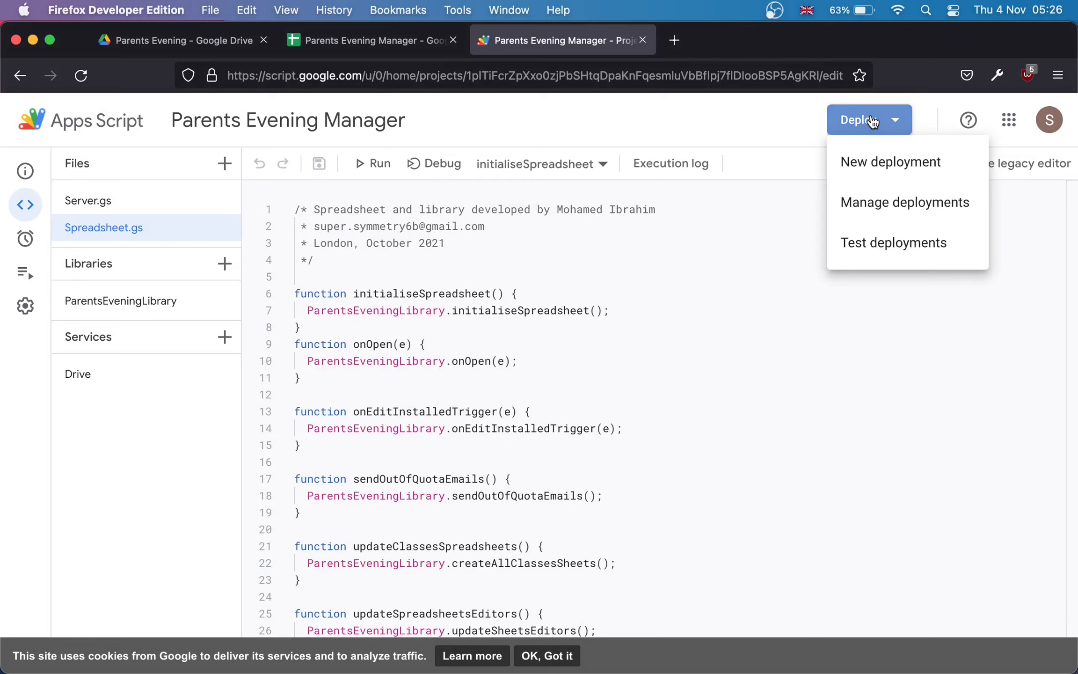
{"action": "left_click", "coordinate": [891, 165]}
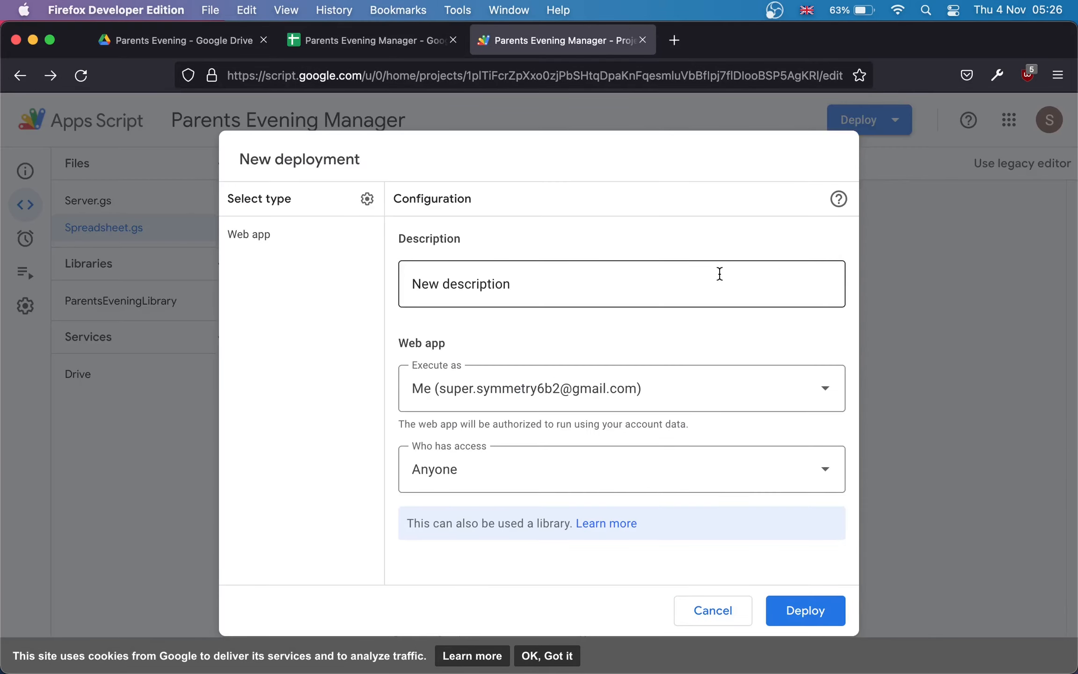
{"action": "left_click", "coordinate": [659, 279]}
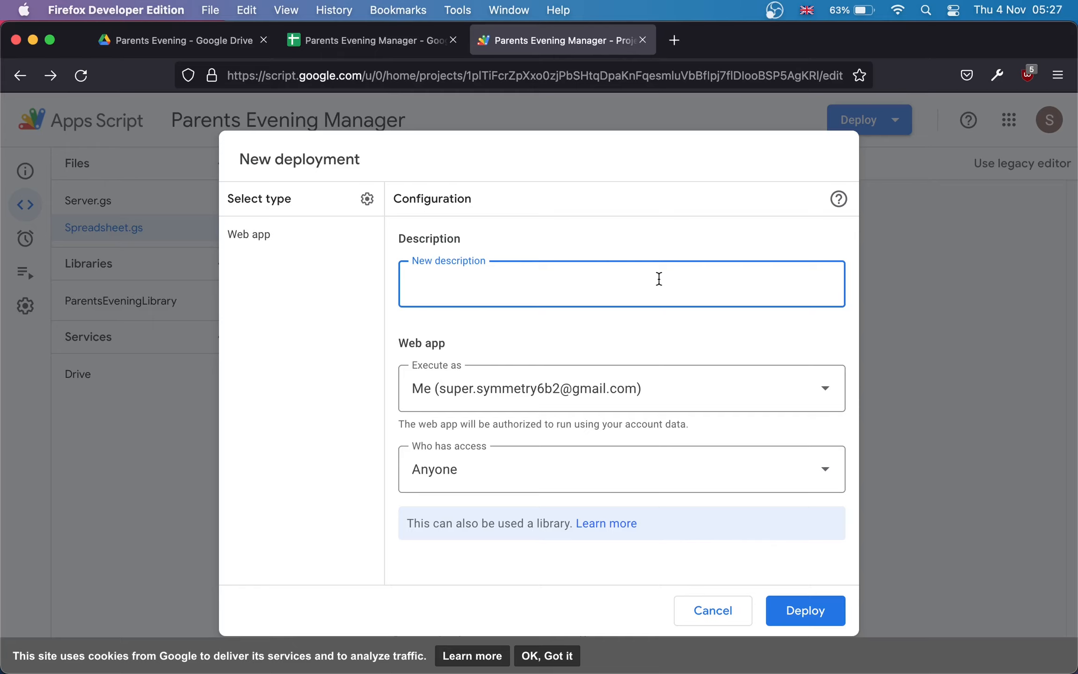
{"action": "type", "text": "Library Version 2"}
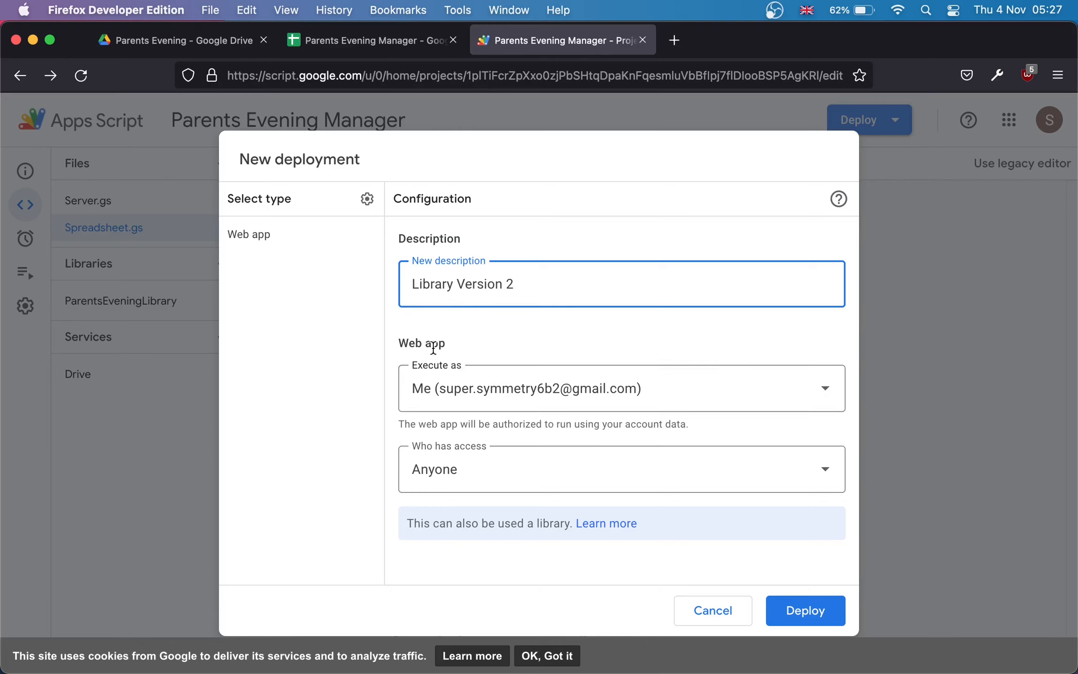
{"action": "left_click", "coordinate": [697, 393]}
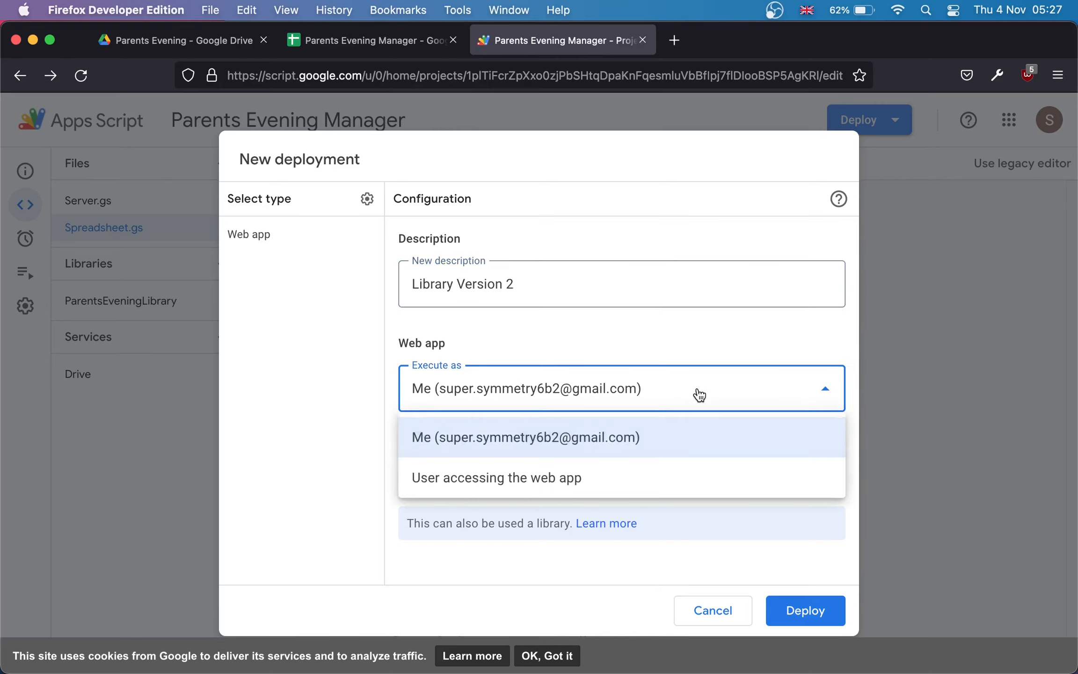
{"action": "left_click", "coordinate": [595, 433]}
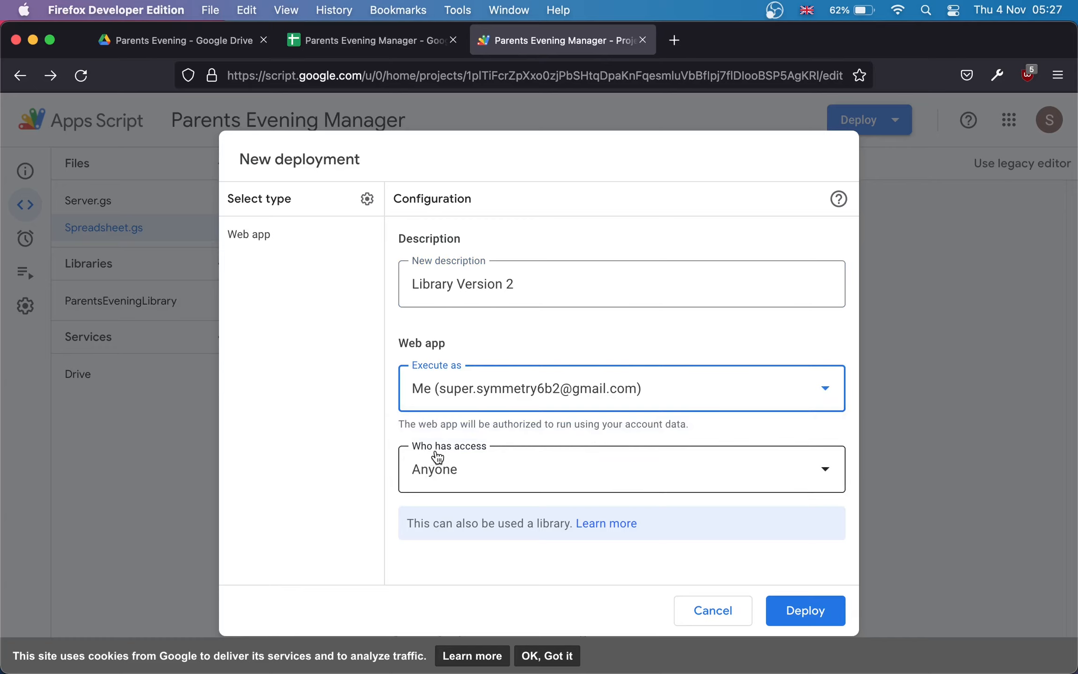
{"action": "left_click", "coordinate": [535, 475]}
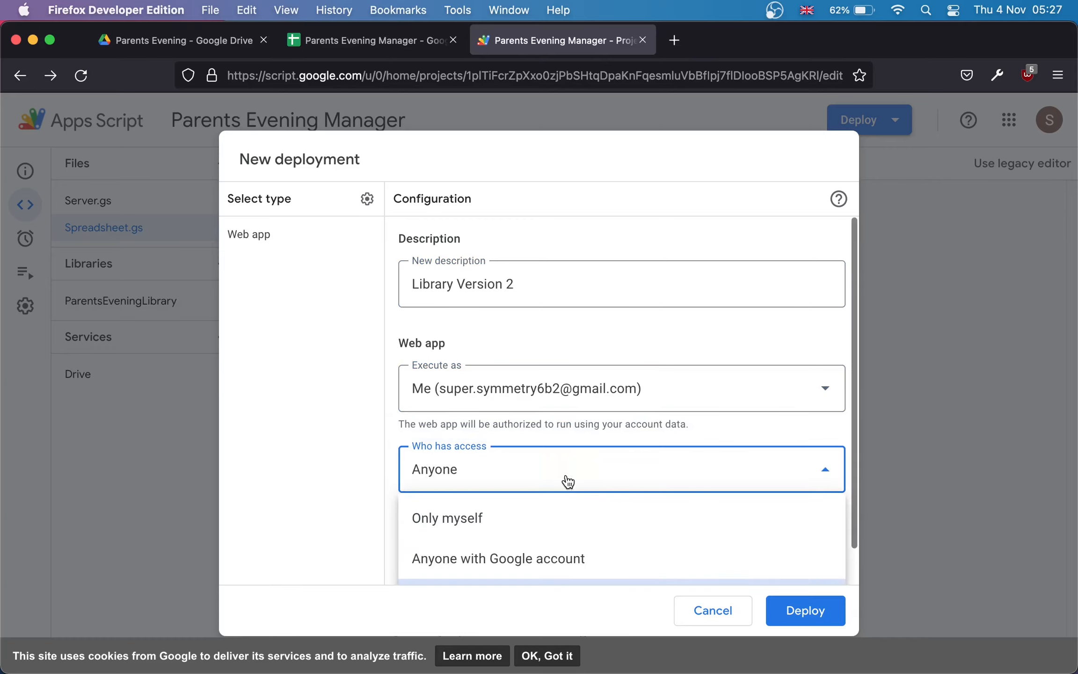
{"action": "left_click", "coordinate": [808, 614]}
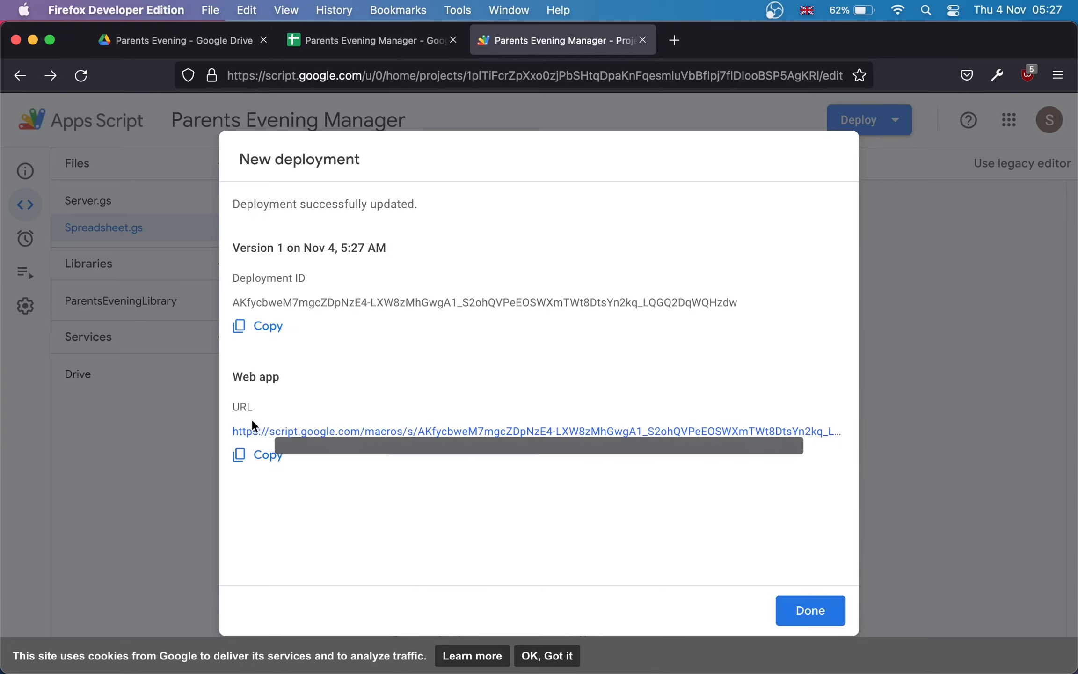
Step: Copy the web app URL, close the deployment summary and the Apps Script project
{"action": "left_click", "coordinate": [267, 461]}
{"action": "left_click", "coordinate": [796, 610]}
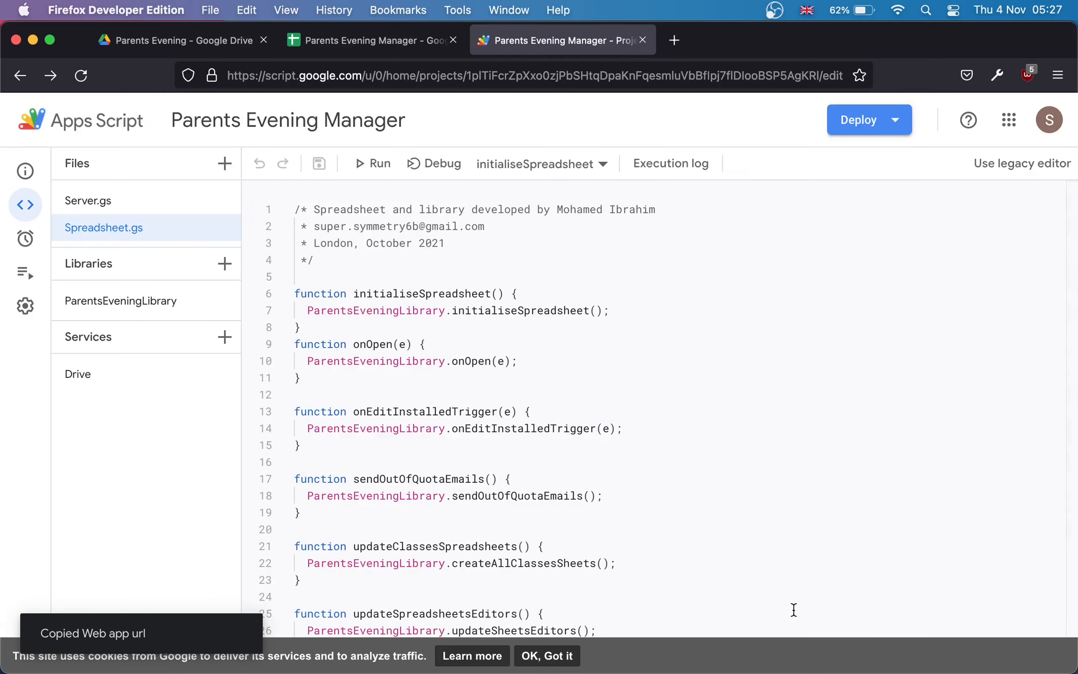
{"action": "left_click", "coordinate": [643, 40]}
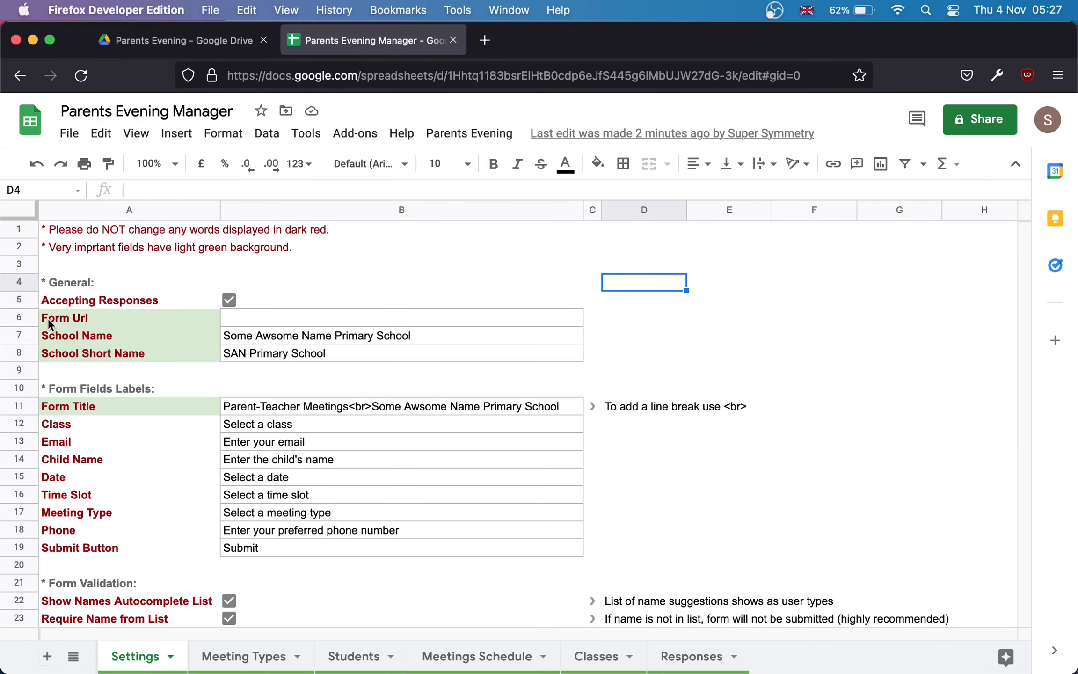
Step: Paste the web app URL into Form Url cell B6 and open the booking form link
{"action": "left_click", "coordinate": [255, 317]}
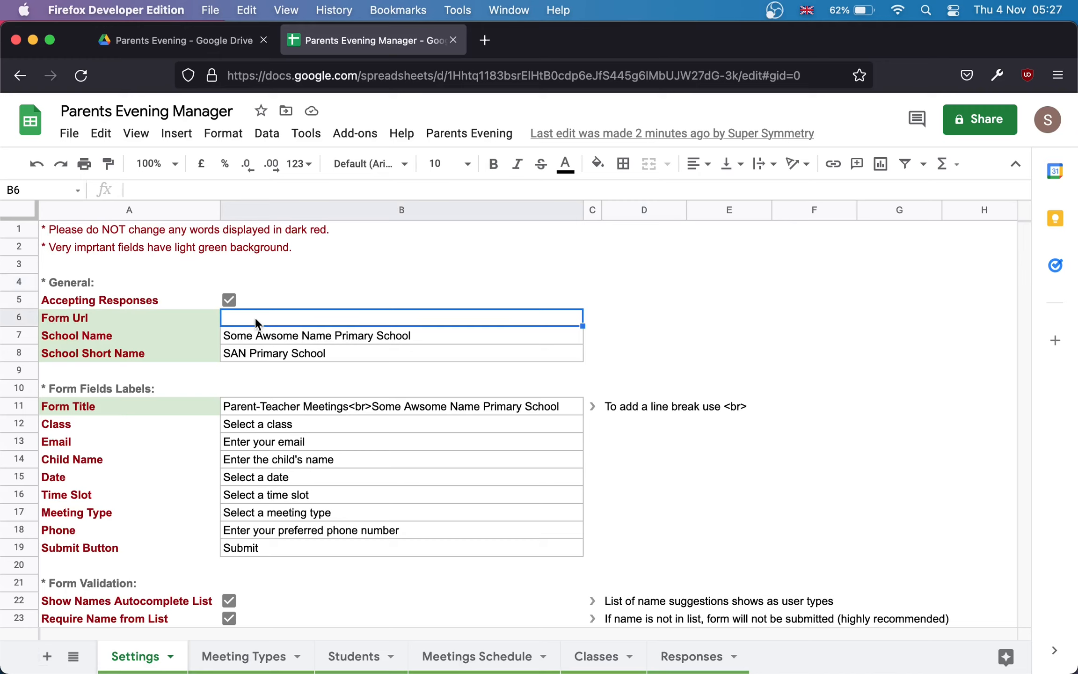
{"action": "key", "text": "super+v"}
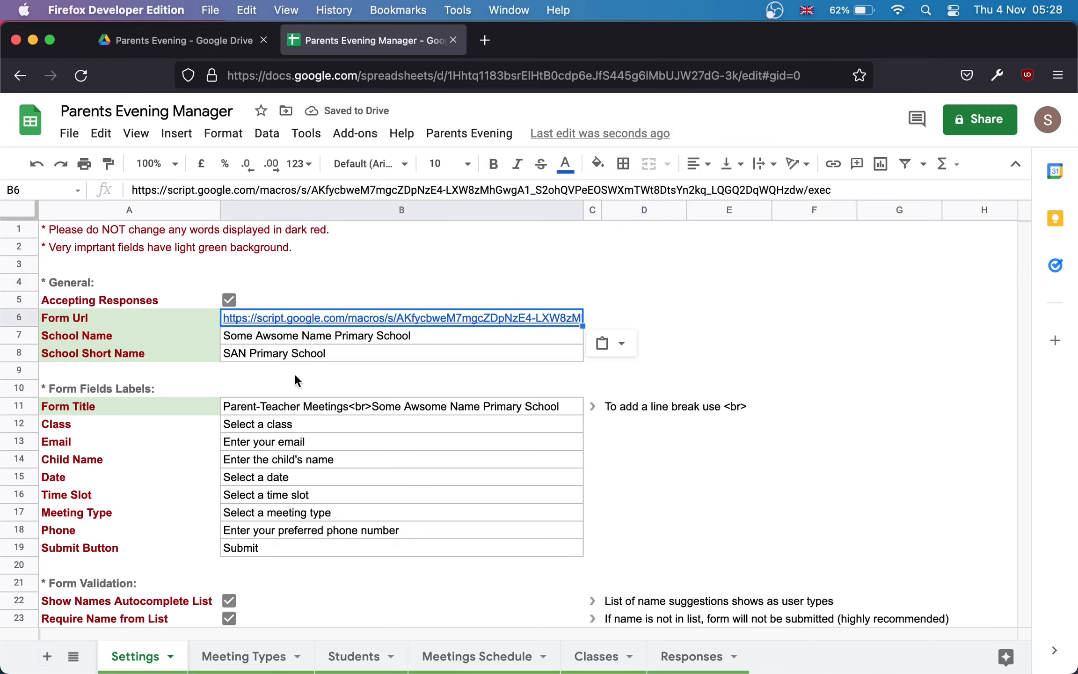
{"action": "mouse_move", "coordinate": [277, 314]}
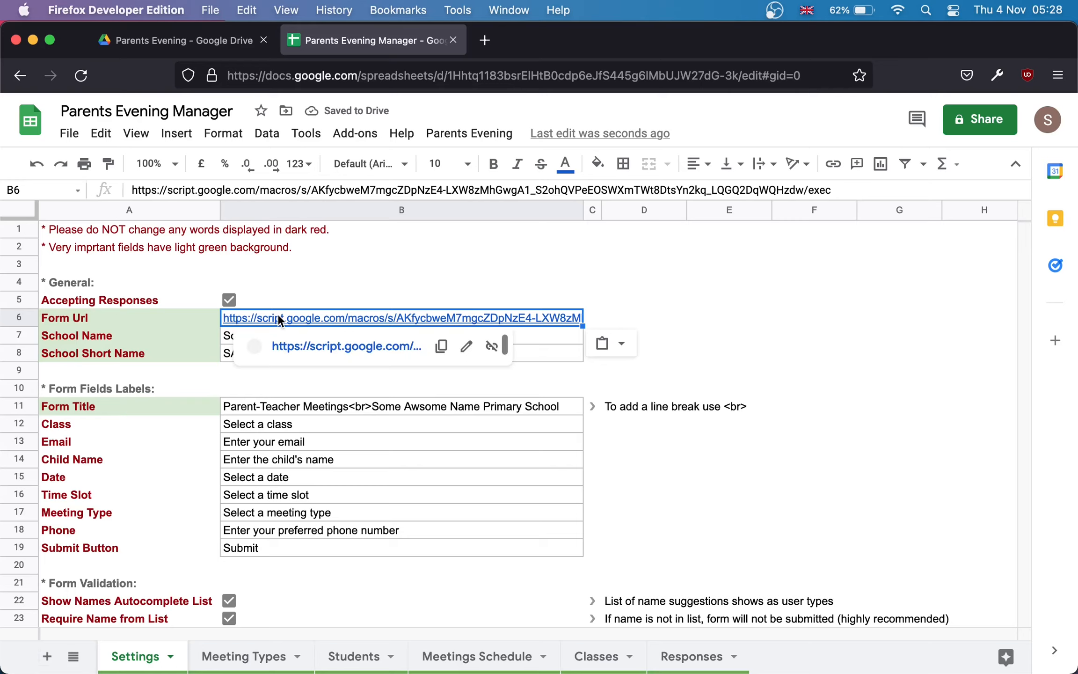
{"action": "left_click", "coordinate": [294, 348]}
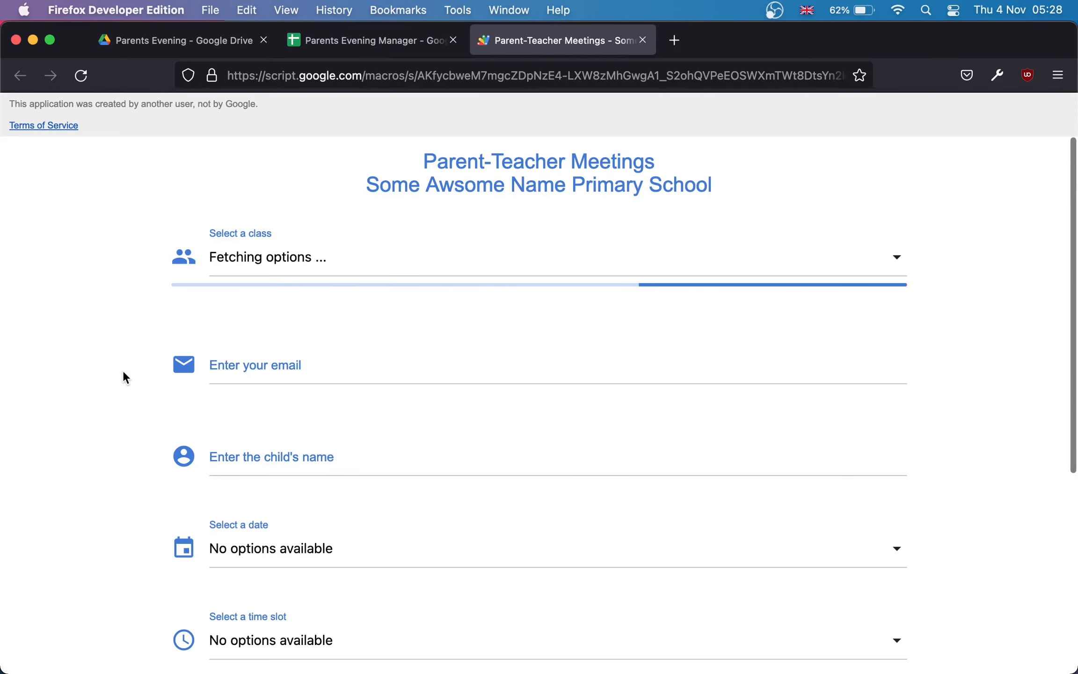
Step: Scroll through the loaded Parent-Teacher Meetings form, then return to the Parents Evening Manager spreadsheet
{"action": "scroll", "coordinate": [125, 377], "scroll_direction": "down", "scroll_amount": 10}
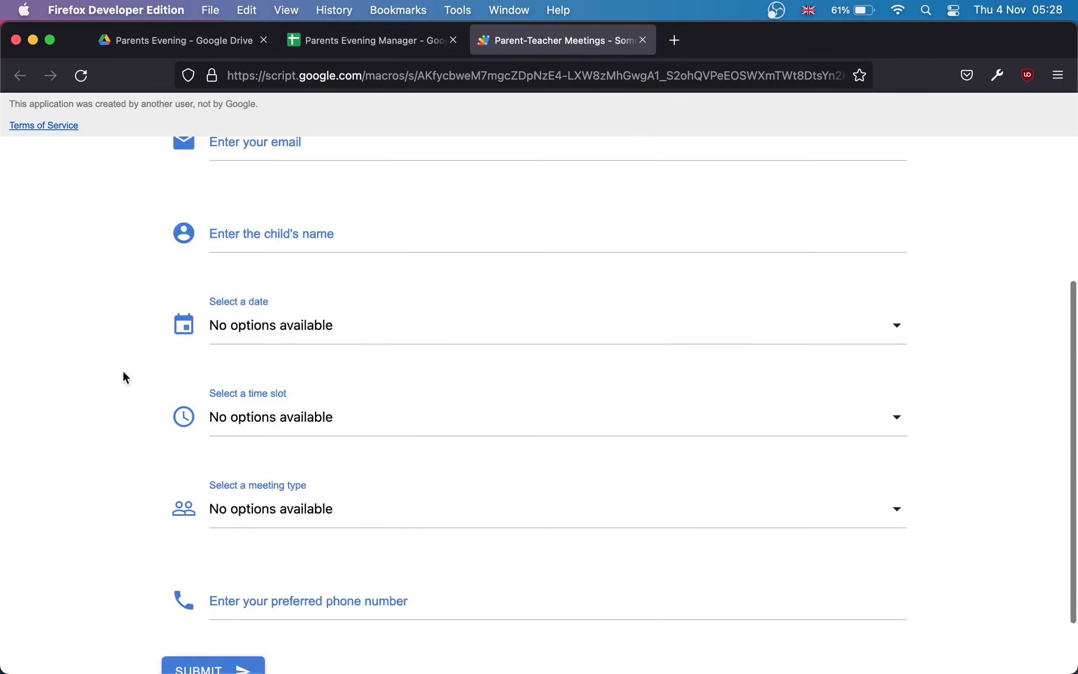
{"action": "left_click", "coordinate": [390, 40]}
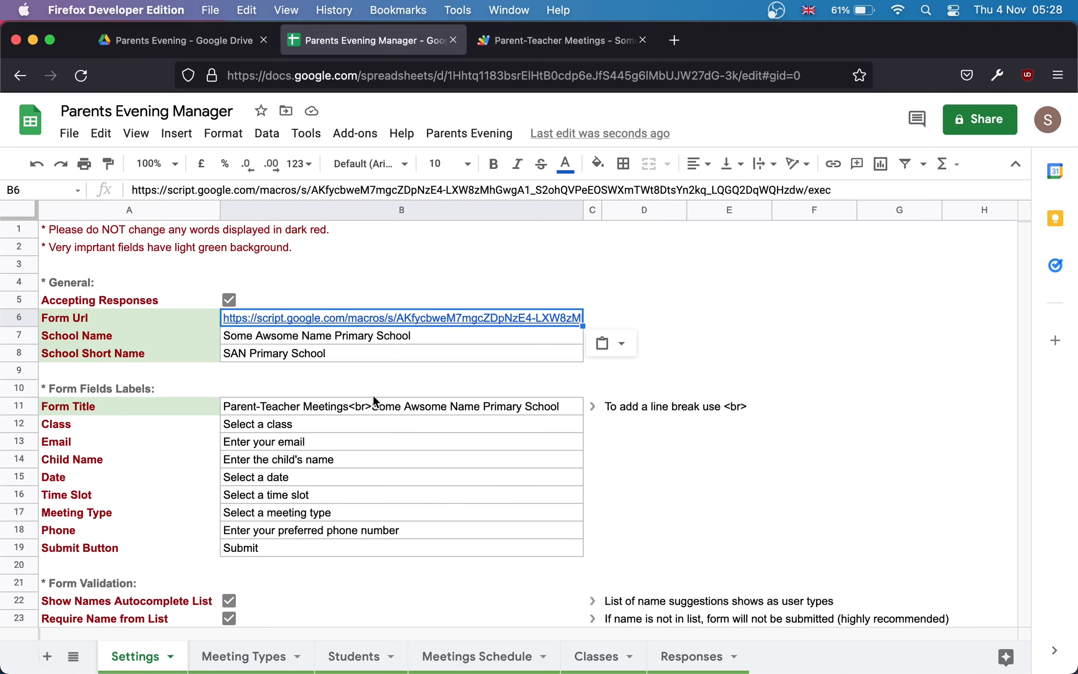
{"action": "scroll", "coordinate": [372, 395], "scroll_direction": "down", "scroll_amount": 5}
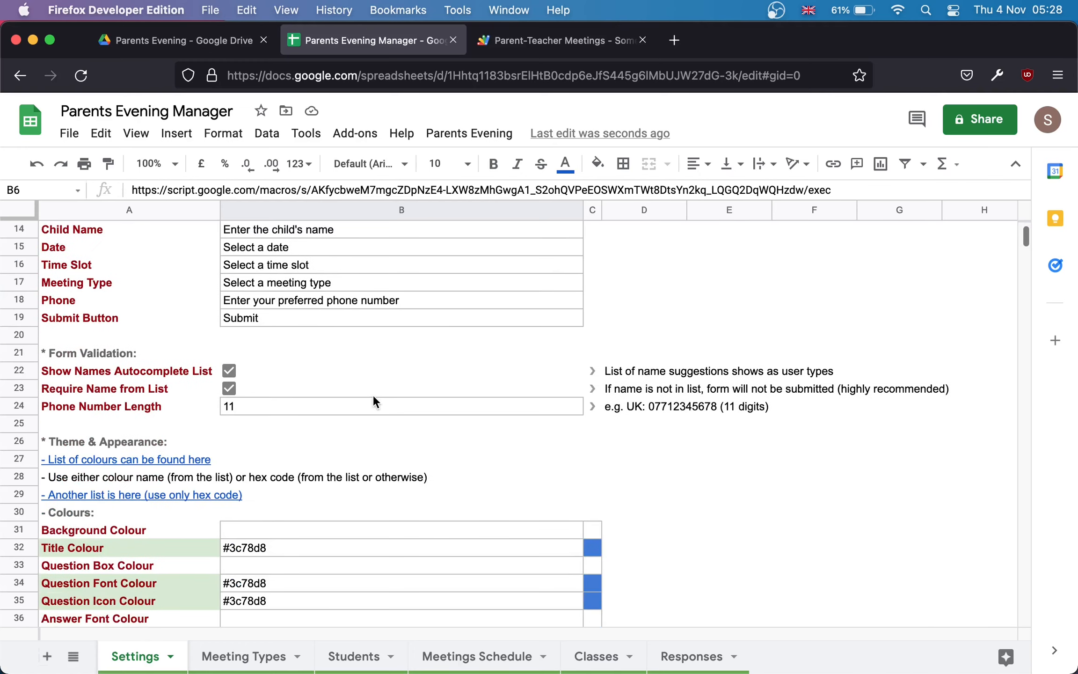
{"action": "scroll", "coordinate": [373, 394], "scroll_direction": "down", "scroll_amount": 3}
{"action": "scroll", "coordinate": [373, 394], "scroll_direction": "down", "scroll_amount": 2}
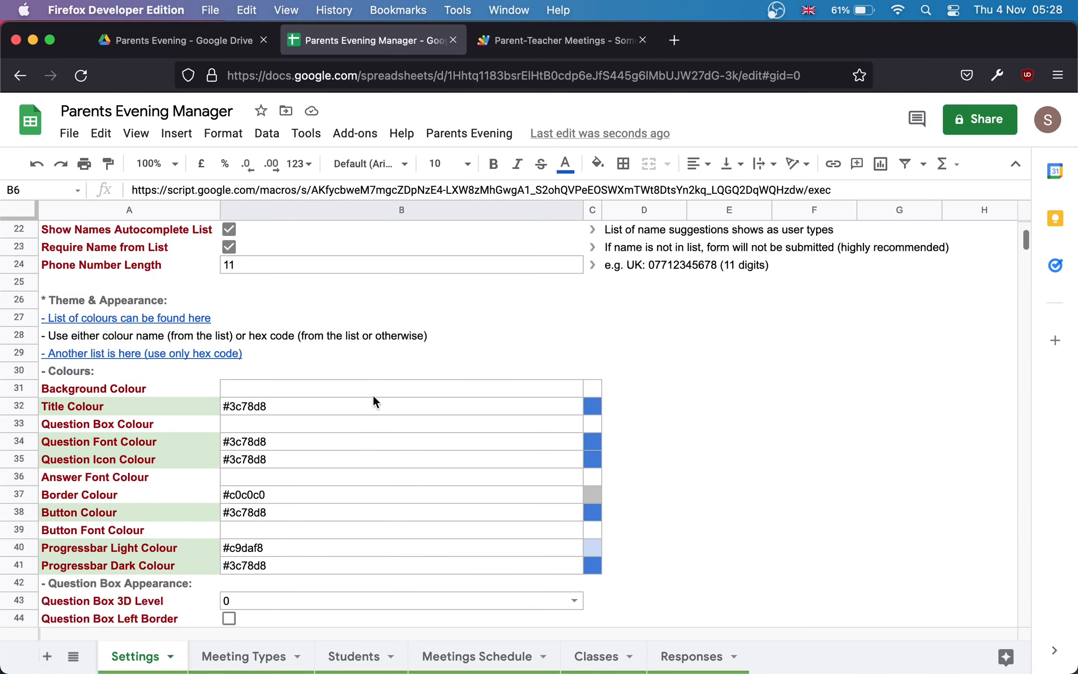
{"action": "scroll", "coordinate": [373, 394], "scroll_direction": "down", "scroll_amount": 1}
{"action": "key", "text": "super+v"}
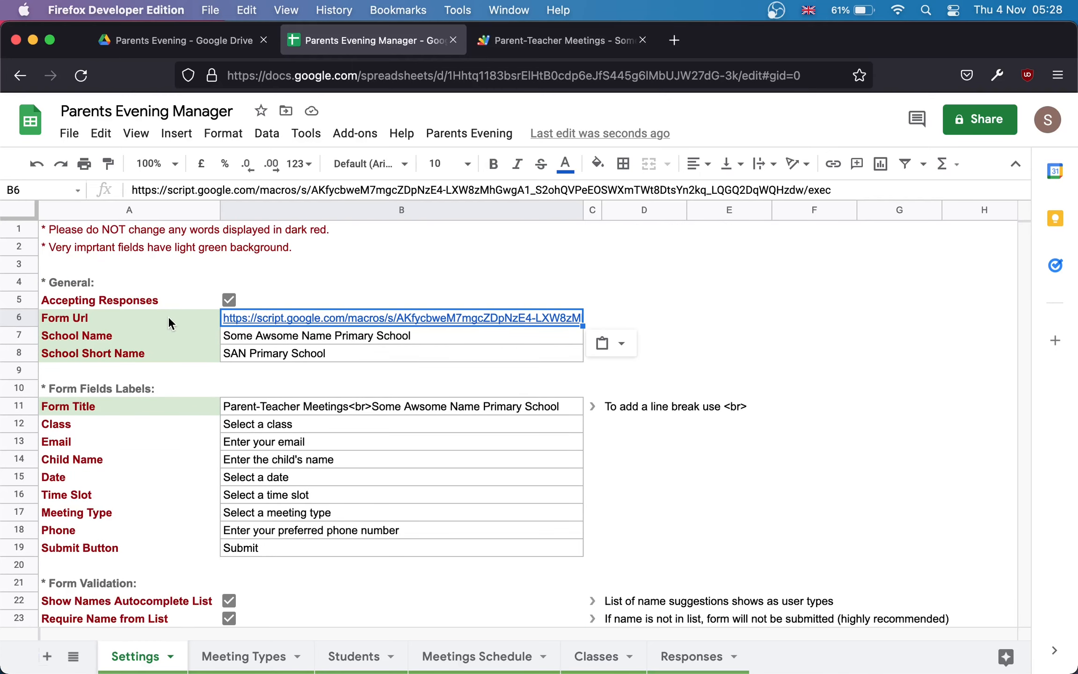
{"action": "left_click_drag", "start_coordinate": [168, 316], "coordinate": [167, 357]}
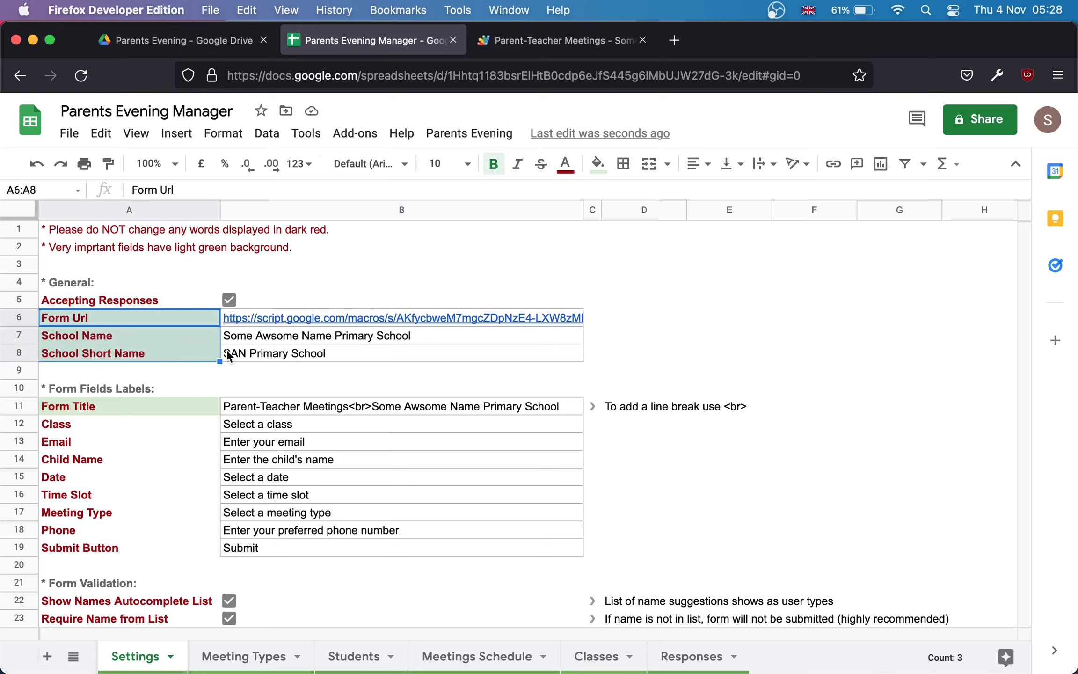
{"action": "left_click", "coordinate": [251, 318]}
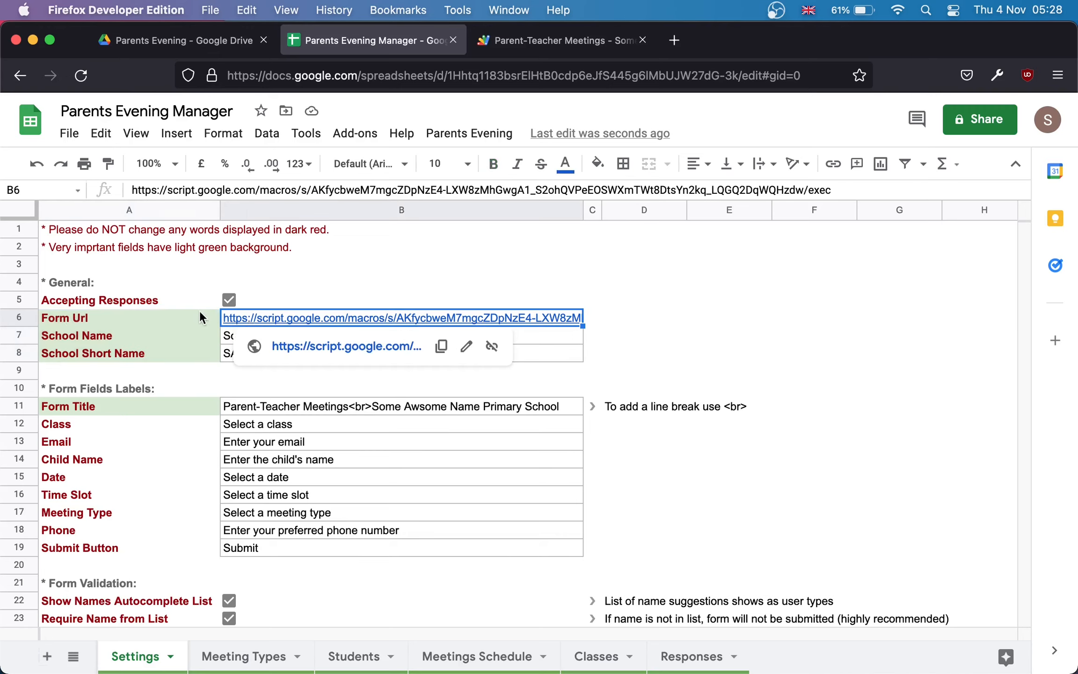
{"action": "left_click", "coordinate": [189, 348]}
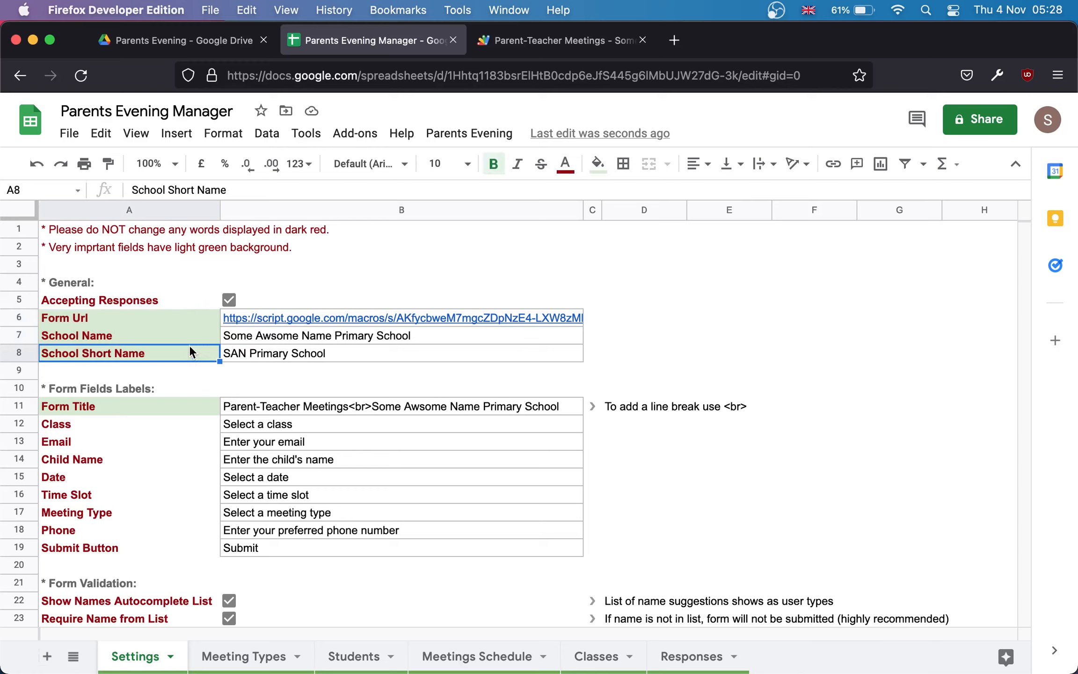
{"action": "left_click", "coordinate": [291, 339]}
{"action": "left_click", "coordinate": [296, 354]}
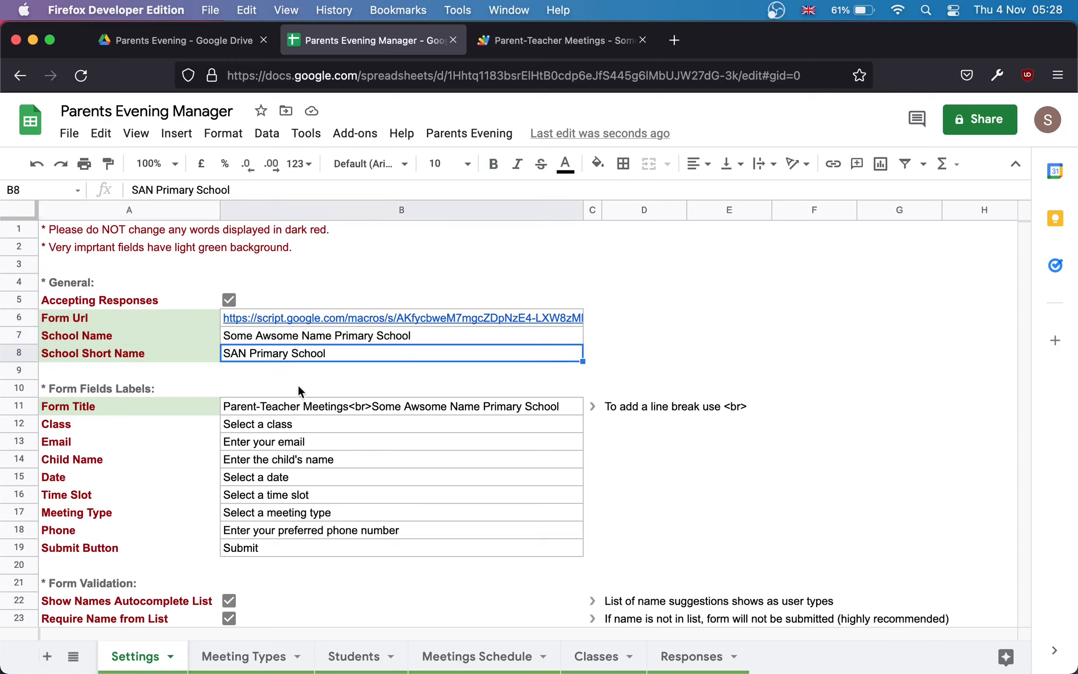
{"action": "left_click", "coordinate": [304, 410]}
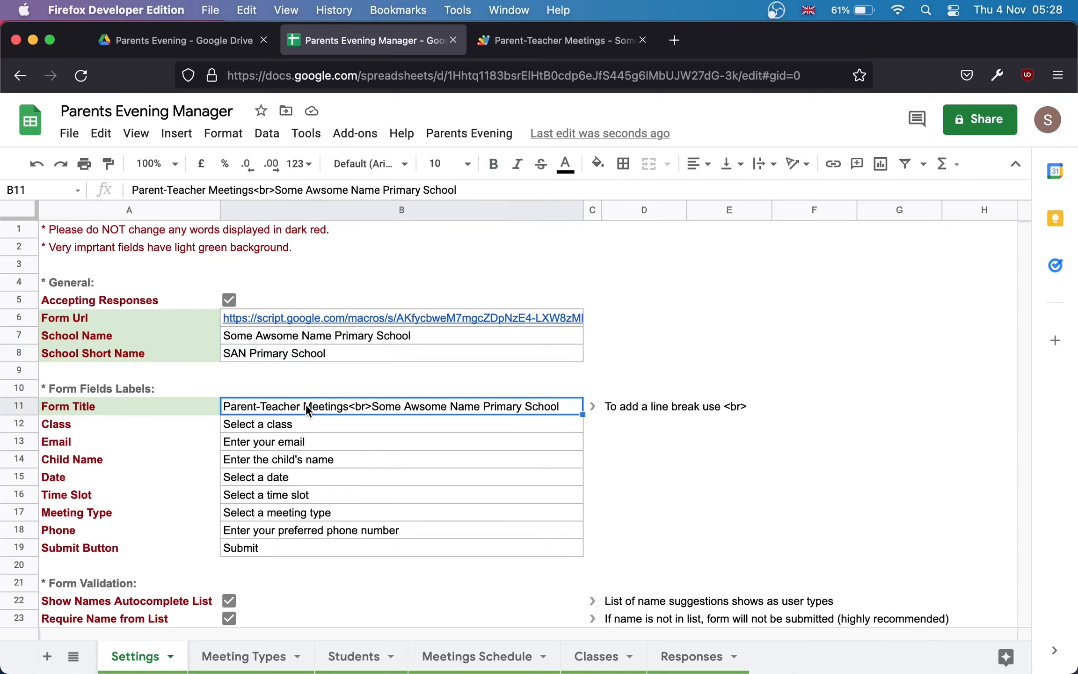
{"action": "left_click", "coordinate": [549, 52]}
{"action": "left_click_drag", "start_coordinate": [686, 189], "coordinate": [406, 157]}
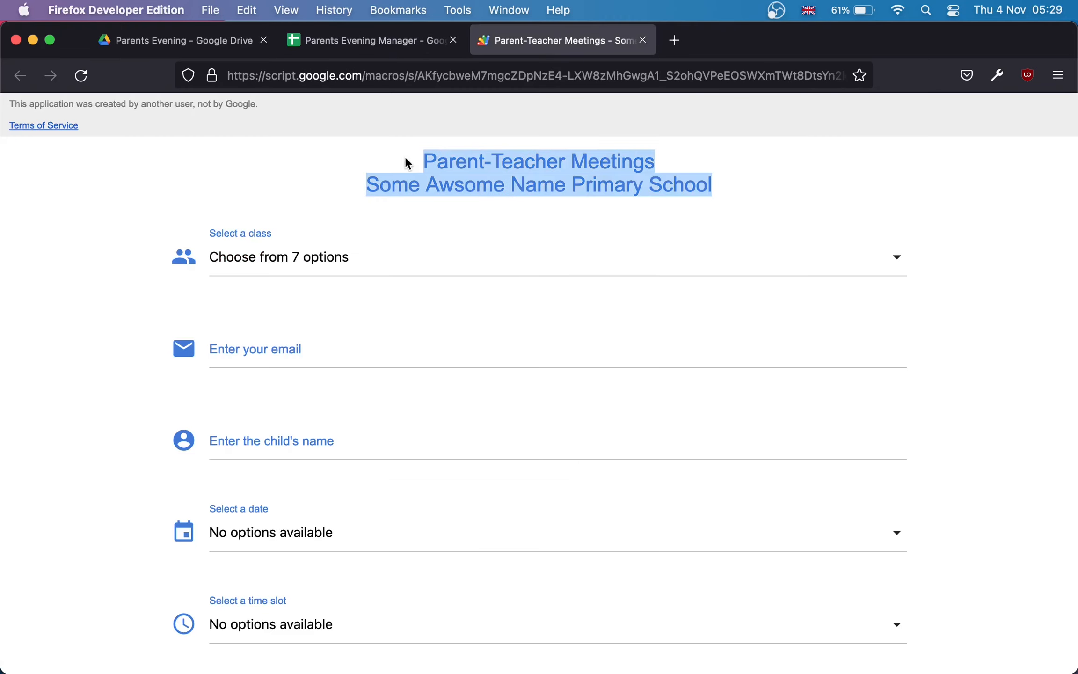
{"action": "left_click", "coordinate": [574, 161]}
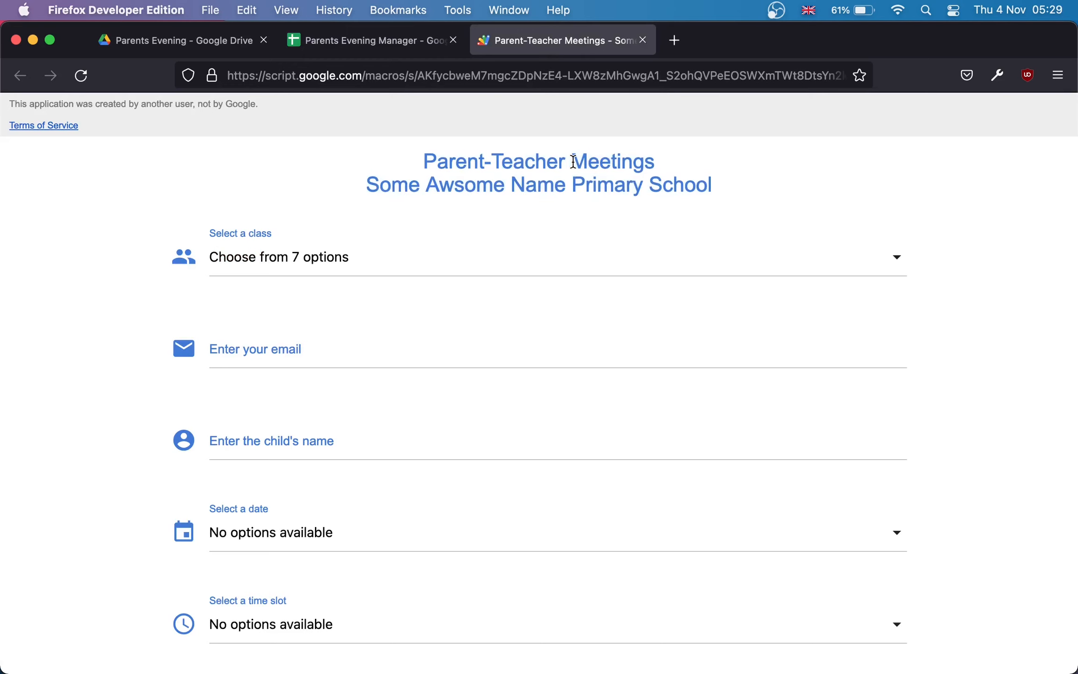
{"action": "left_click", "coordinate": [406, 48]}
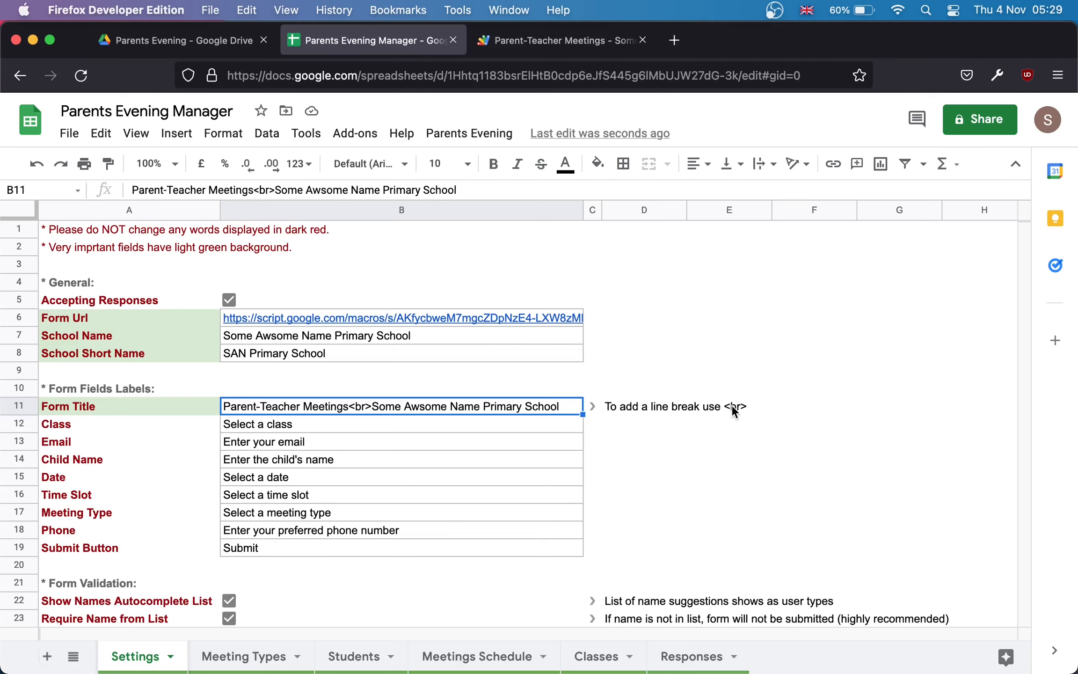
Step: Scroll to the Colours section, compare with the web form, and select Title Colour swatch C32
{"action": "key", "text": "Down"}
{"action": "key", "text": "Down"}
{"action": "scroll", "coordinate": [358, 550], "scroll_direction": "down", "scroll_amount": 5}
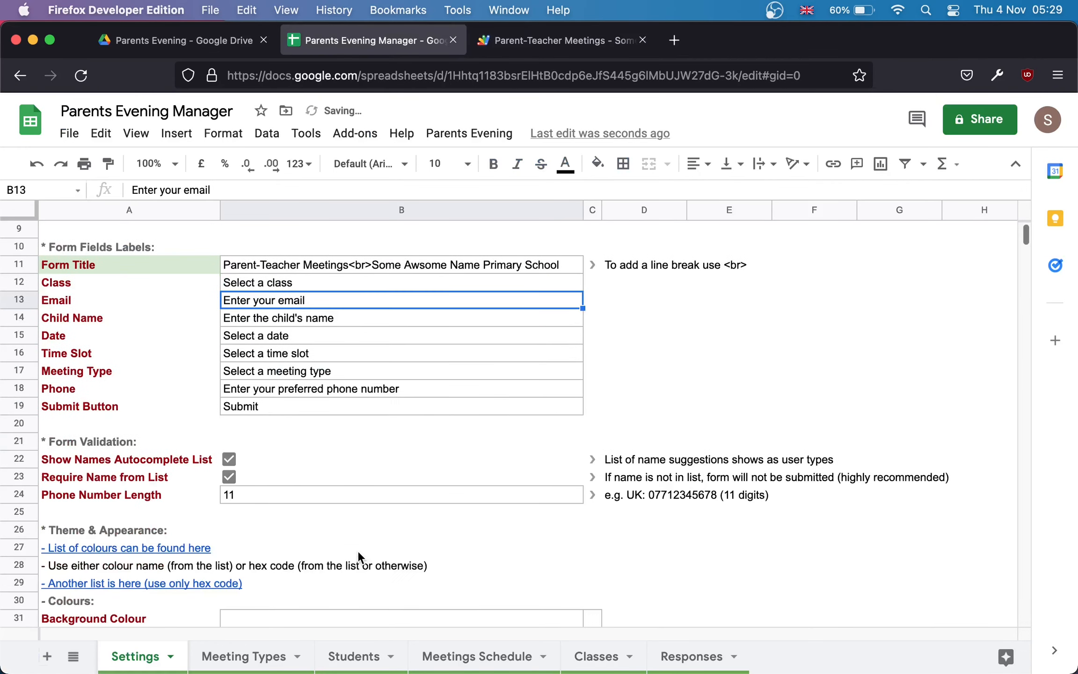
{"action": "scroll", "coordinate": [357, 550], "scroll_direction": "down", "scroll_amount": 5}
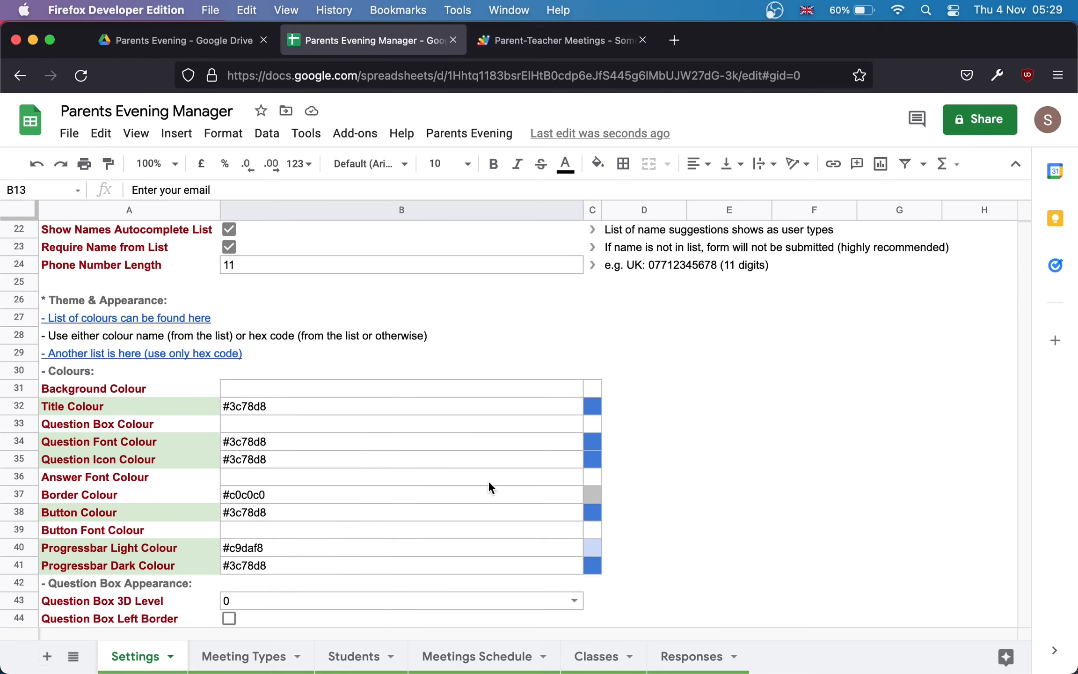
{"action": "scroll", "coordinate": [492, 495], "scroll_direction": "down", "scroll_amount": 1}
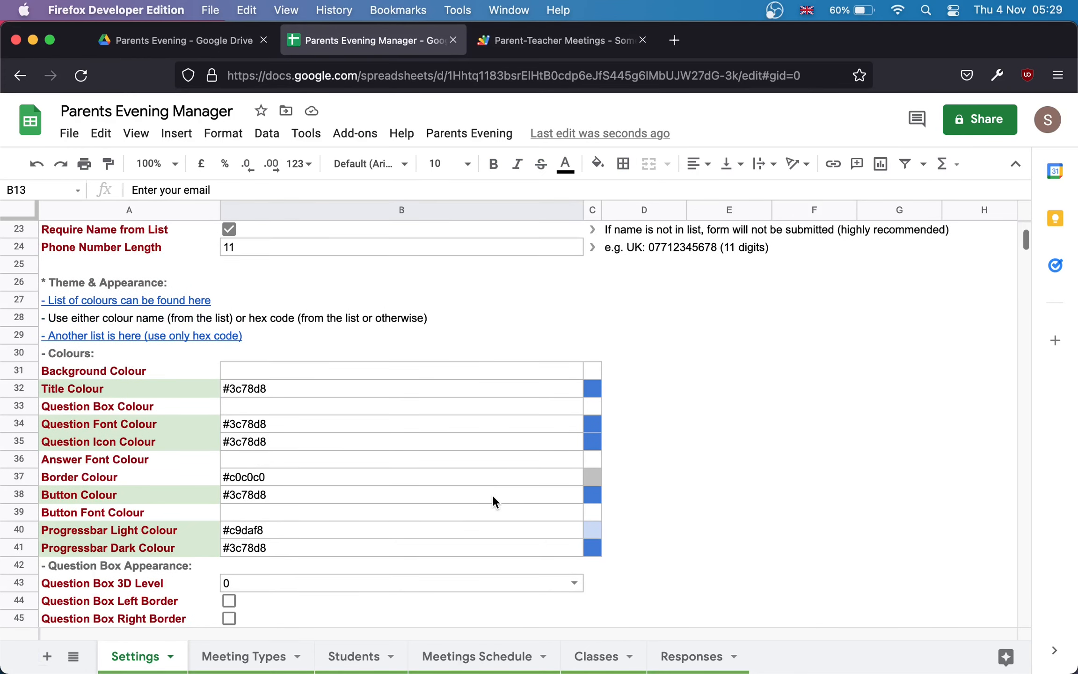
{"action": "left_click", "coordinate": [558, 37]}
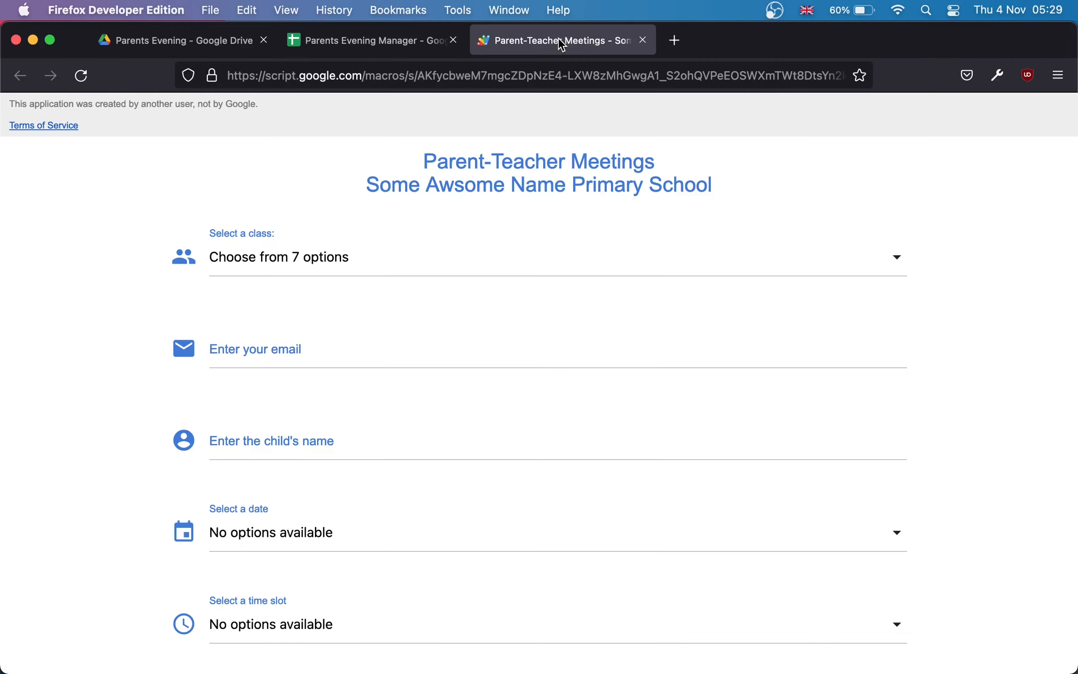
{"action": "left_click", "coordinate": [387, 38]}
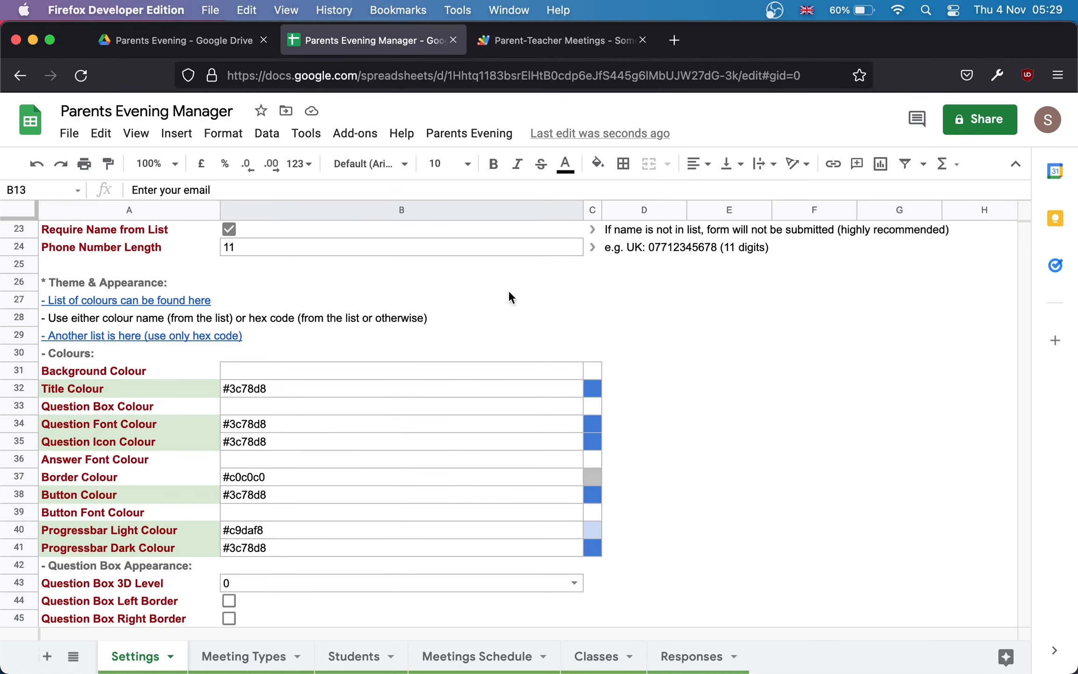
{"action": "left_click", "coordinate": [594, 396]}
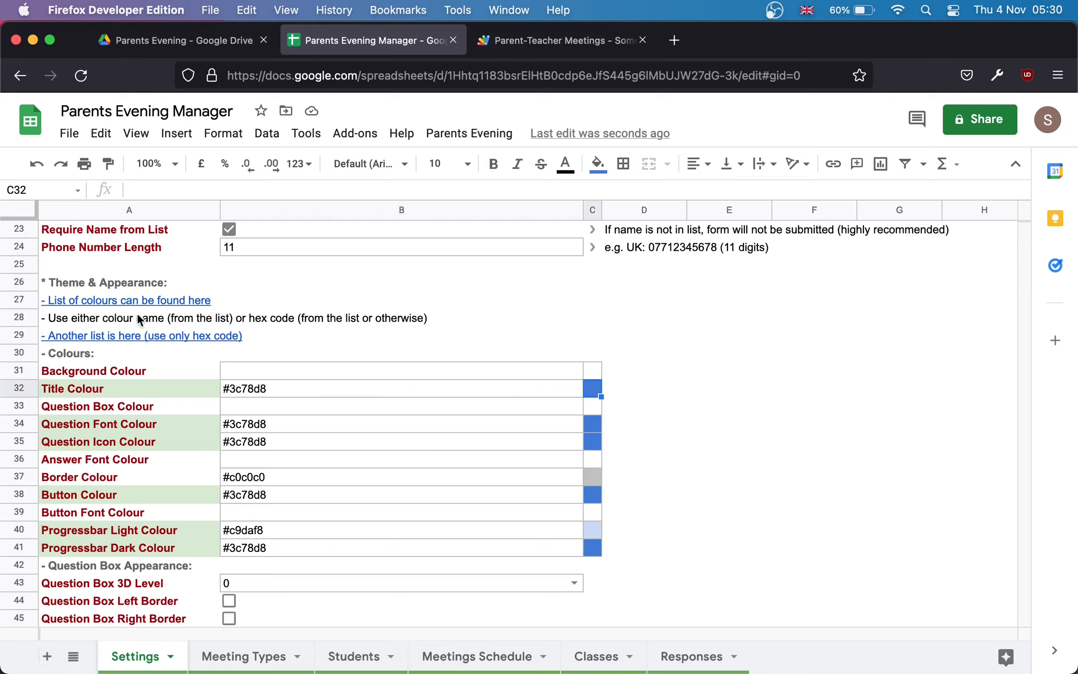
{"action": "mouse_move", "coordinate": [99, 305]}
{"action": "mouse_move", "coordinate": [65, 340]}
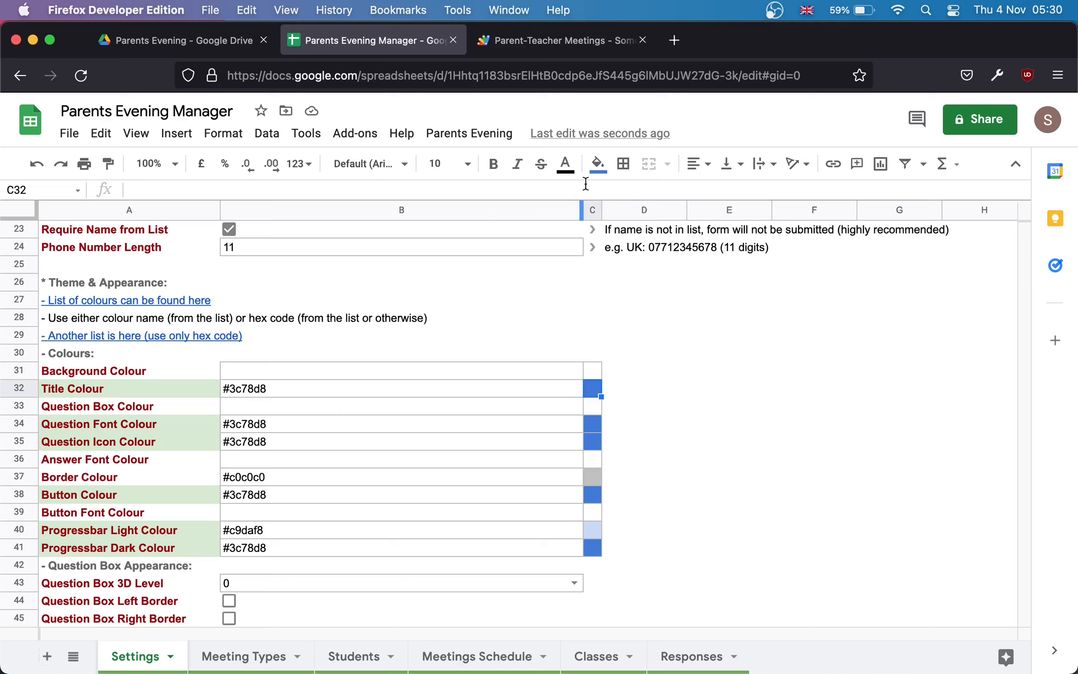
Step: Fill swatch C32 green and copy its hex code #6aa84f from the custom picker
{"action": "left_click", "coordinate": [597, 164]}
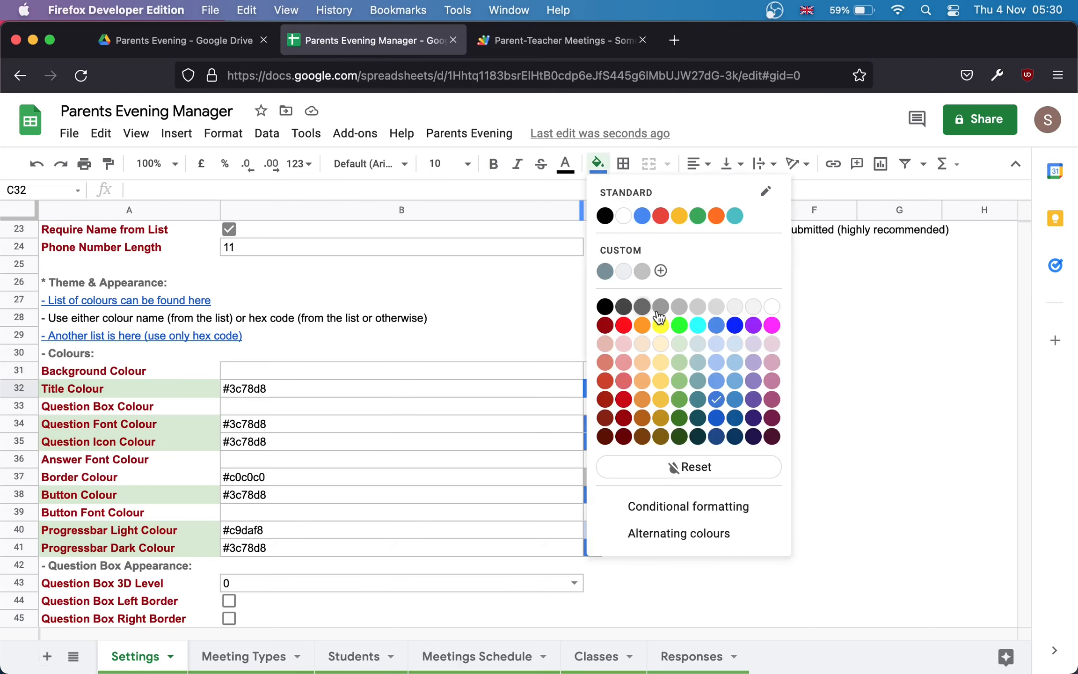
{"action": "left_click", "coordinate": [679, 400]}
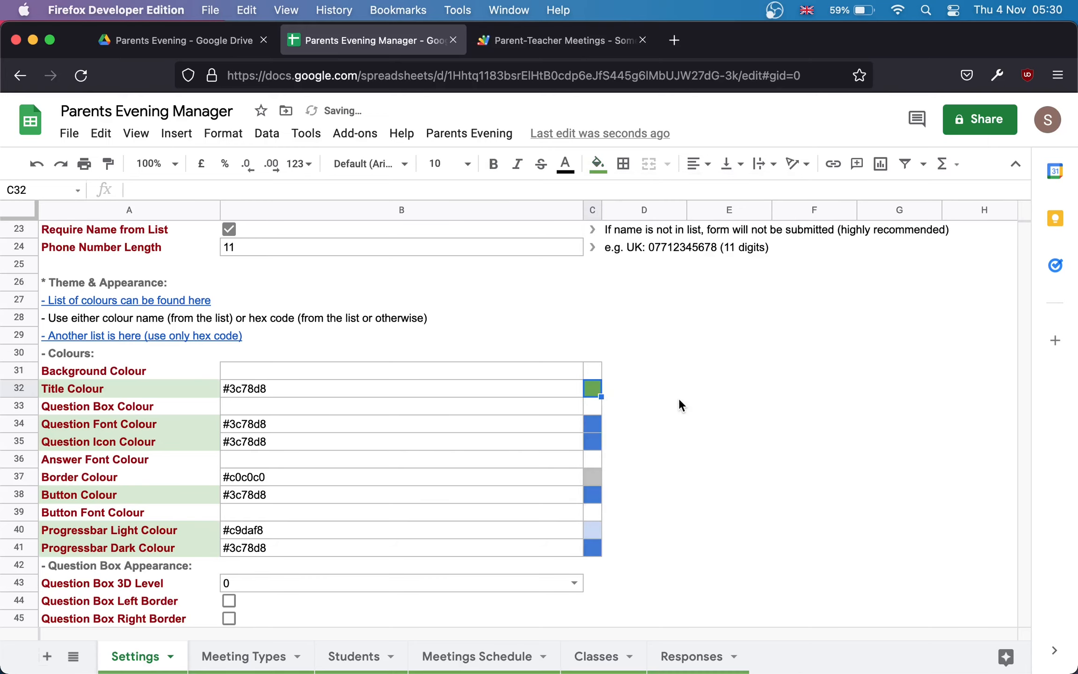
{"action": "left_click", "coordinate": [598, 164]}
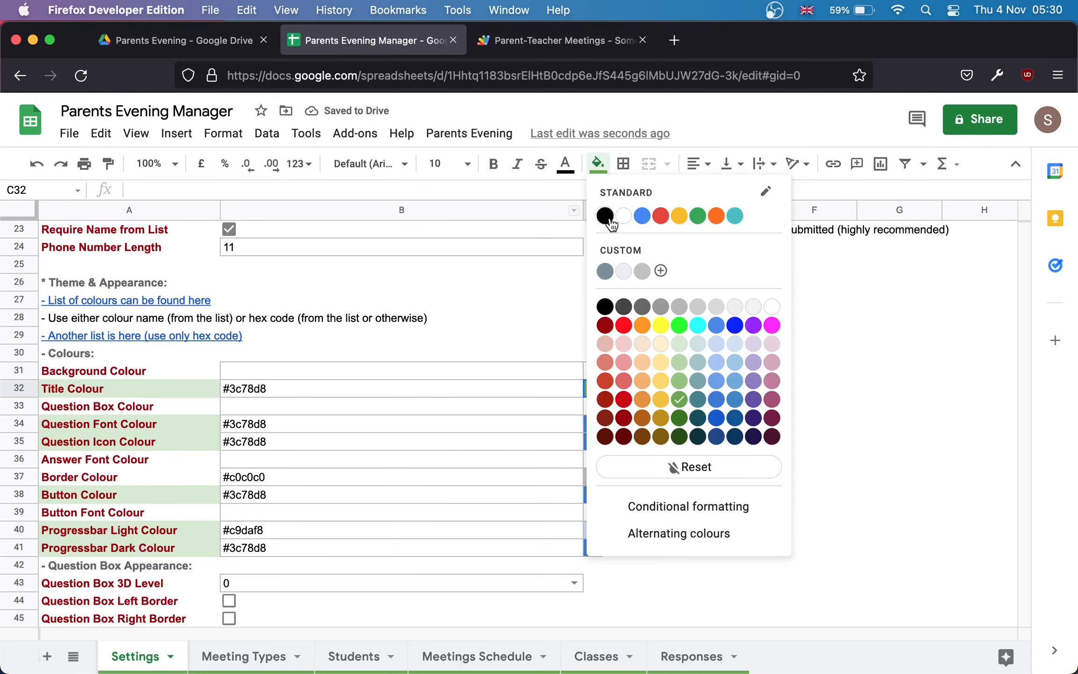
{"action": "left_click", "coordinate": [620, 253]}
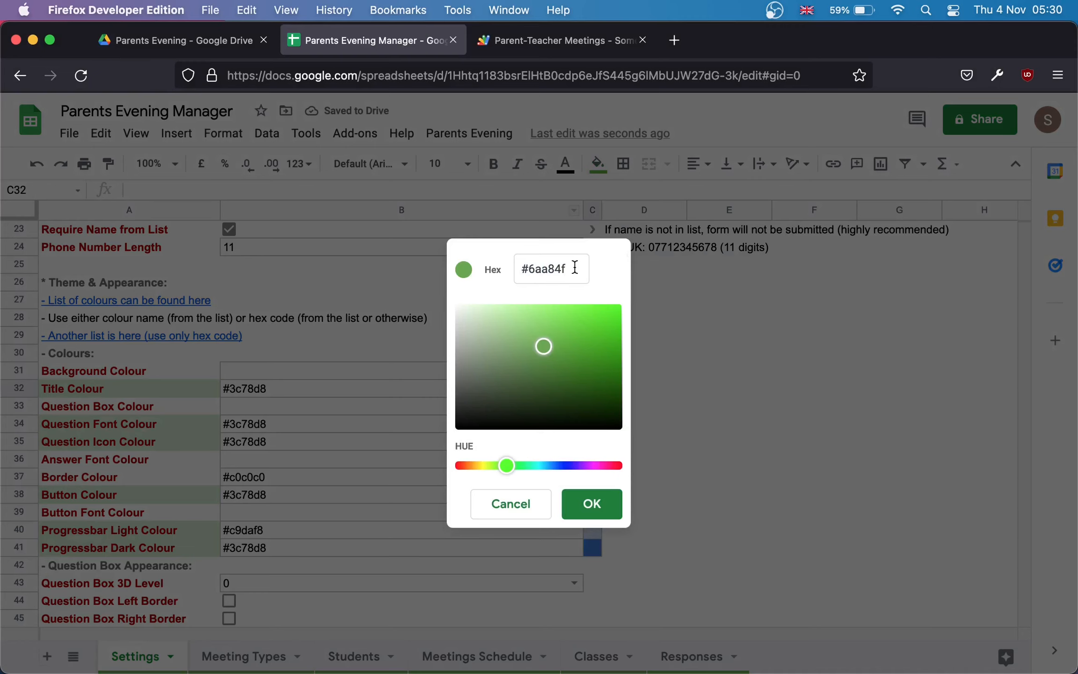
{"action": "left_click_drag", "start_coordinate": [573, 265], "coordinate": [500, 261]}
{"action": "key", "text": "super+c"}
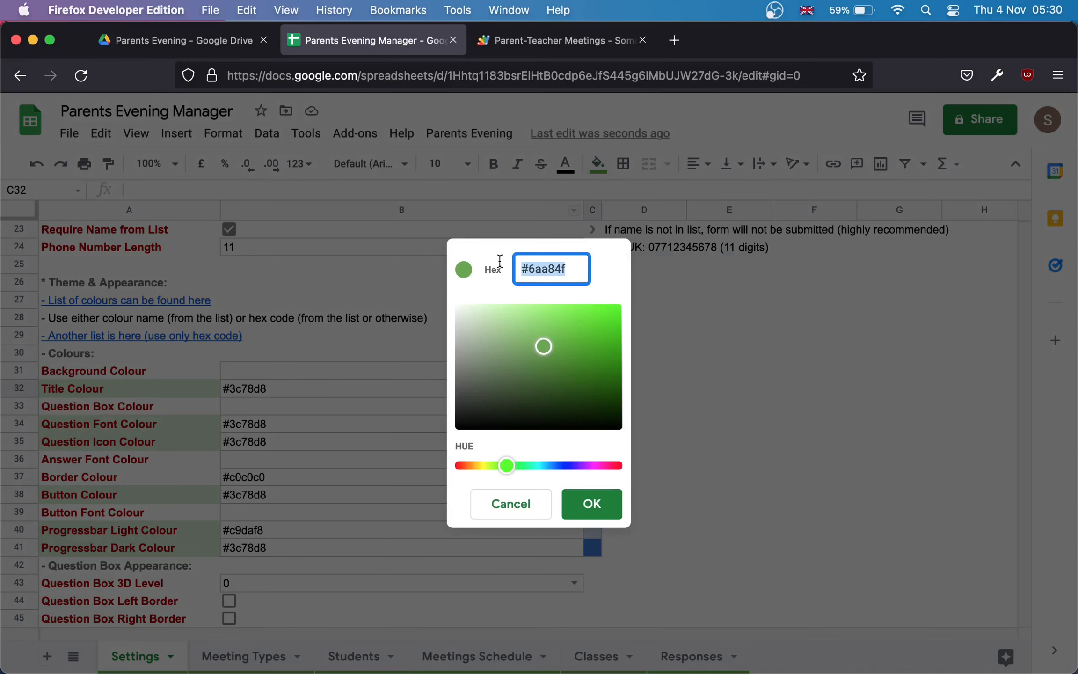
{"action": "key", "text": "Return"}
Step: Paste #6aa84f into B32 and copy the B32:C32 value and swatch
{"action": "key", "text": "Left"}
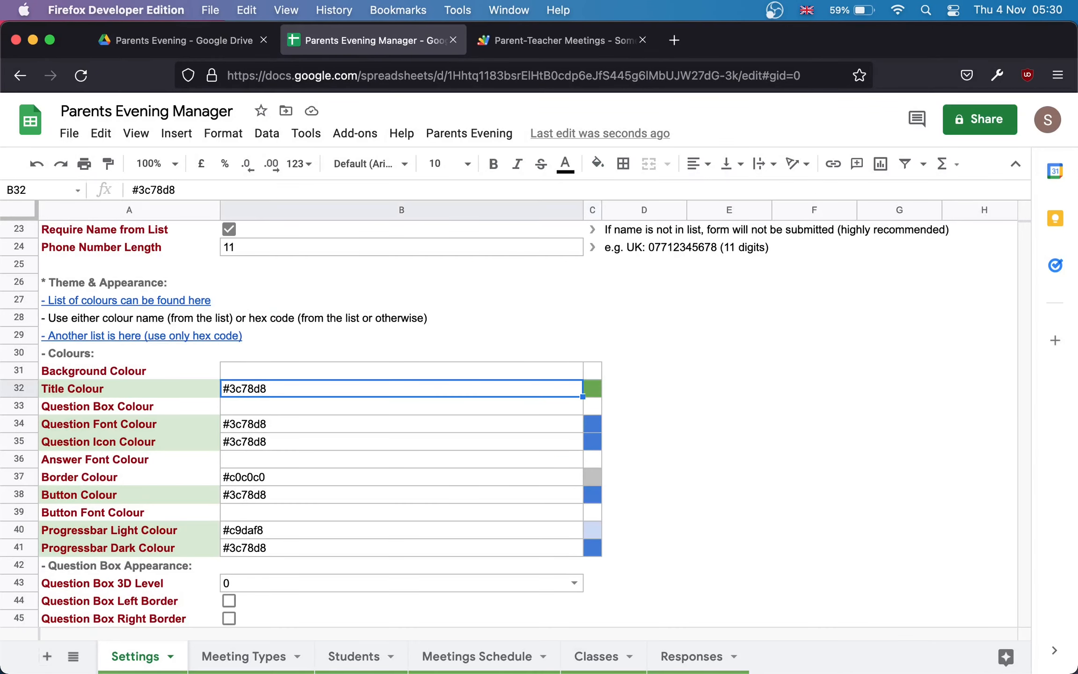
{"action": "key", "text": "super+v"}
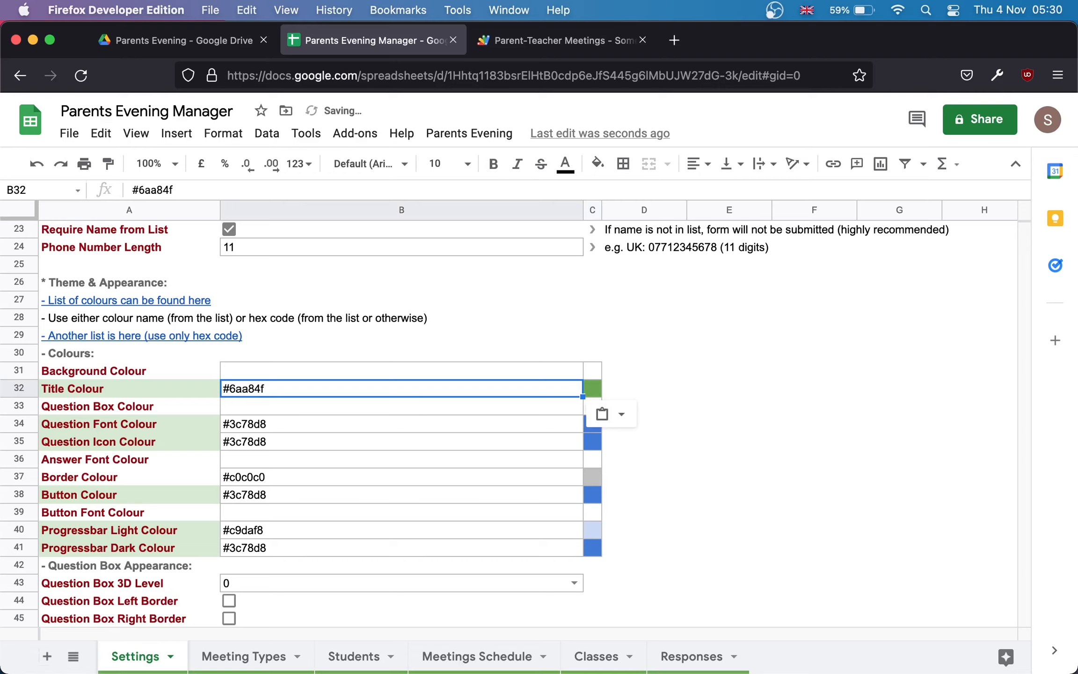
{"action": "key", "text": "shift+Right"}
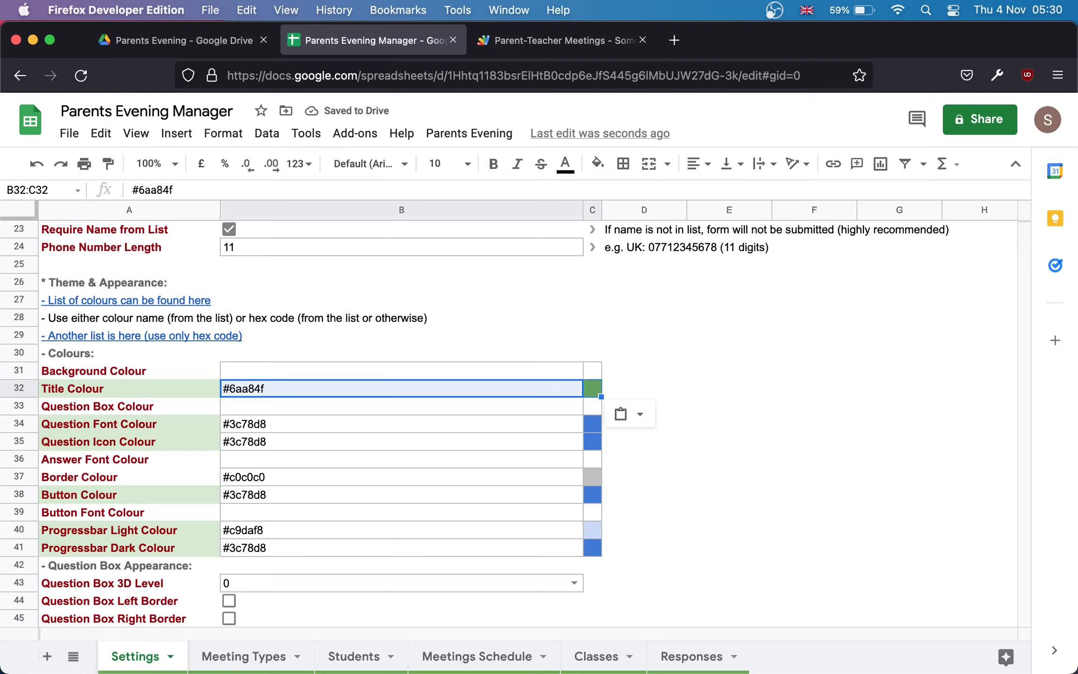
{"action": "key", "text": "super+c"}
Step: Paste #6aa84f into the Question Font, Question Icon, Button and Progressbar Dark Colour cells
{"action": "left_click", "coordinate": [373, 425]}
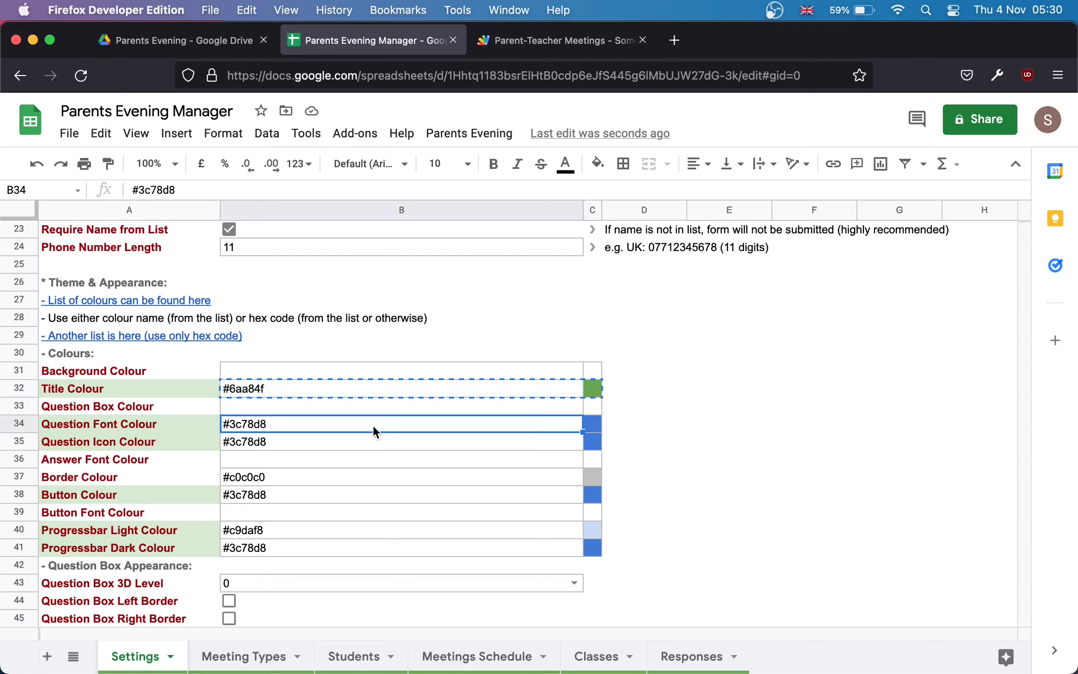
{"action": "key", "text": "super+v"}
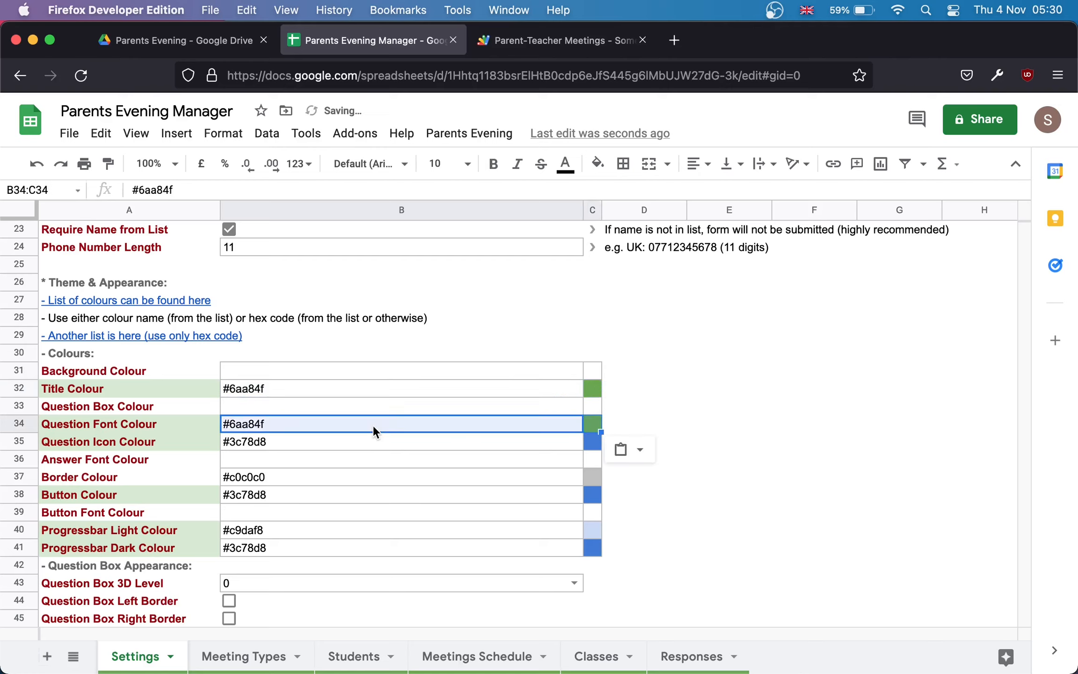
{"action": "key", "text": "Down"}
{"action": "key", "text": "super+v"}
{"action": "key", "text": "Down"}
{"action": "key", "text": "Down"}
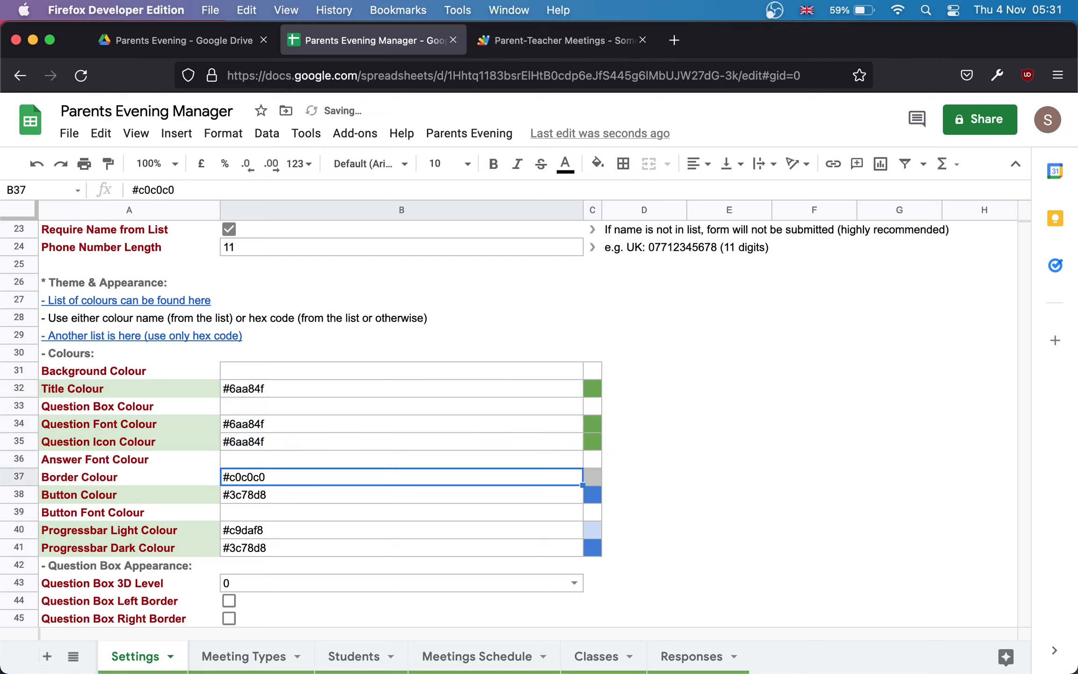
{"action": "key", "text": "Down"}
{"action": "key", "text": "super+v"}
{"action": "key", "text": "Down"}
{"action": "key", "text": "Down"}
{"action": "key", "text": "Down"}
{"action": "key", "text": "super+v"}
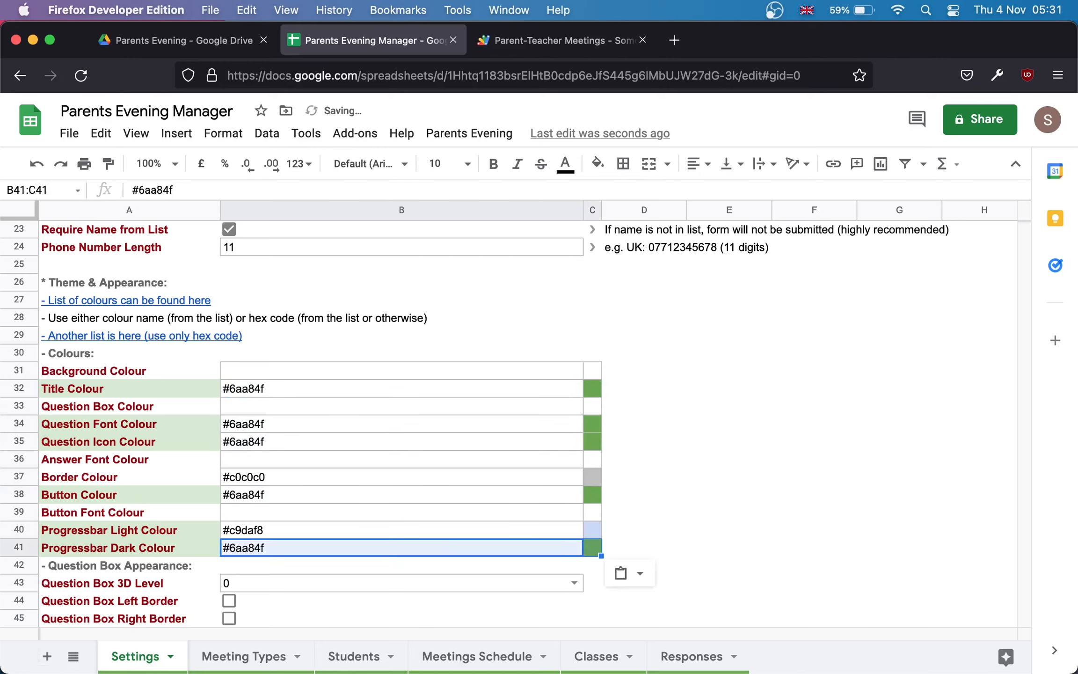
Step: Fill C40 with light green 3 and paste its hex #d9ead3 into B40 as Progressbar Light Colour
{"action": "key", "text": "Right"}
{"action": "key", "text": "Up"}
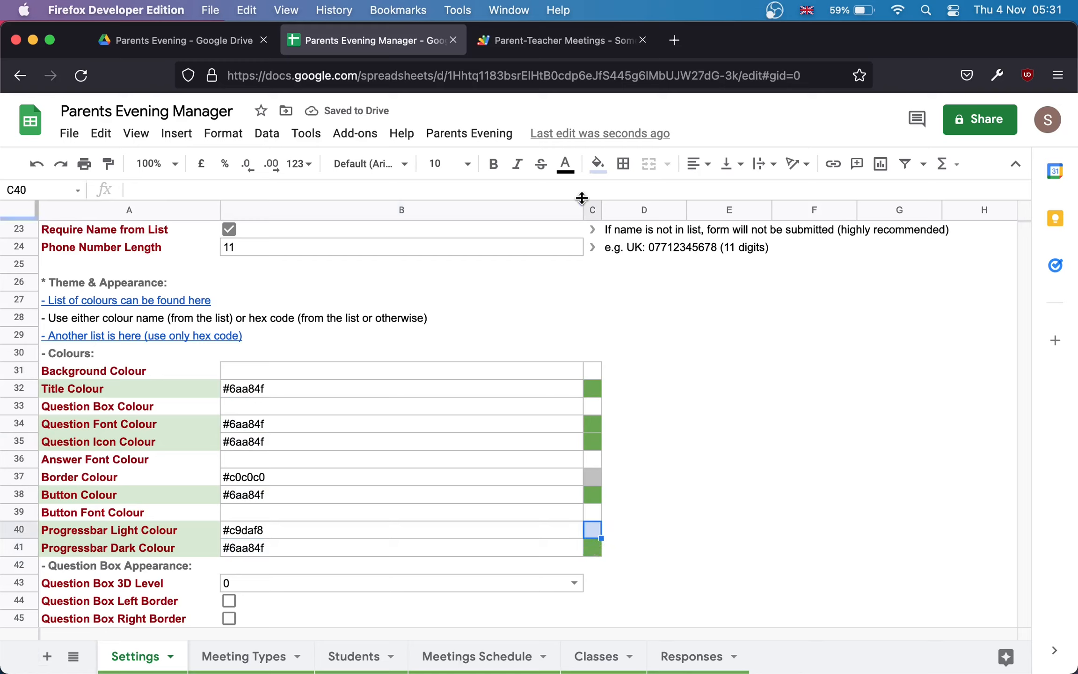
{"action": "left_click", "coordinate": [597, 165]}
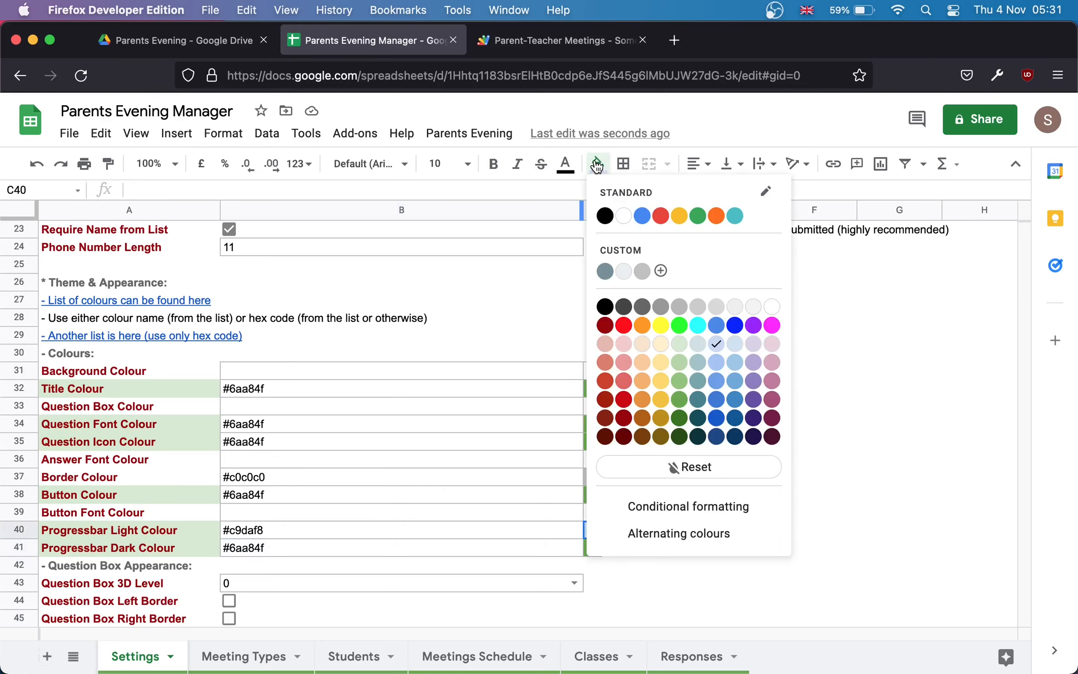
{"action": "left_click", "coordinate": [680, 345]}
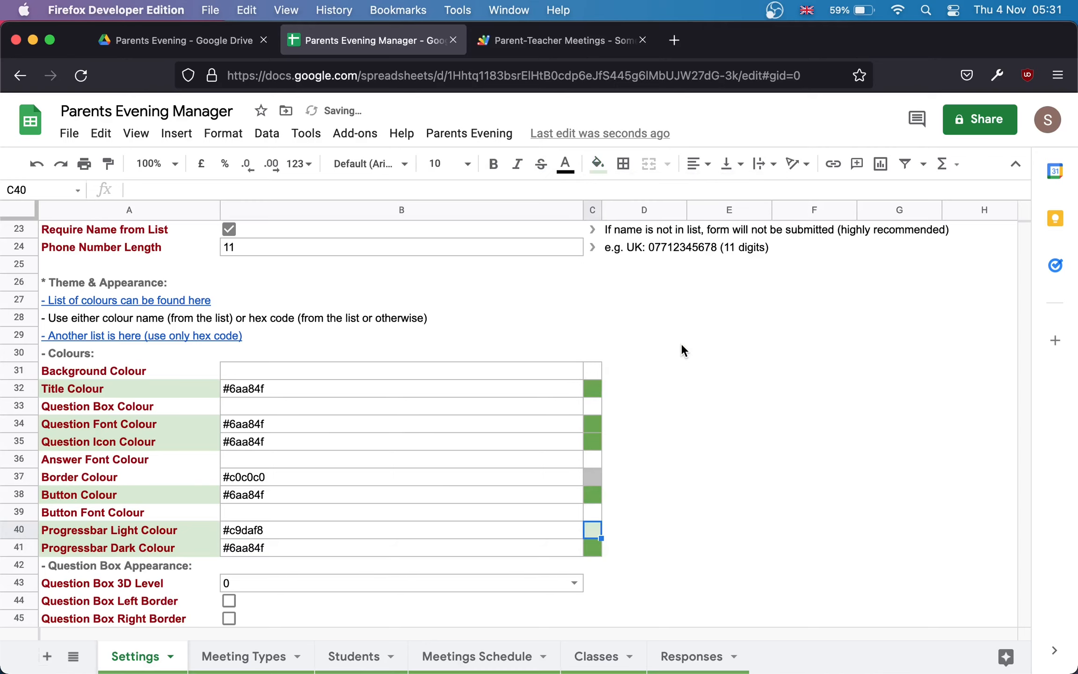
{"action": "left_click", "coordinate": [598, 164]}
{"action": "left_click", "coordinate": [619, 258]}
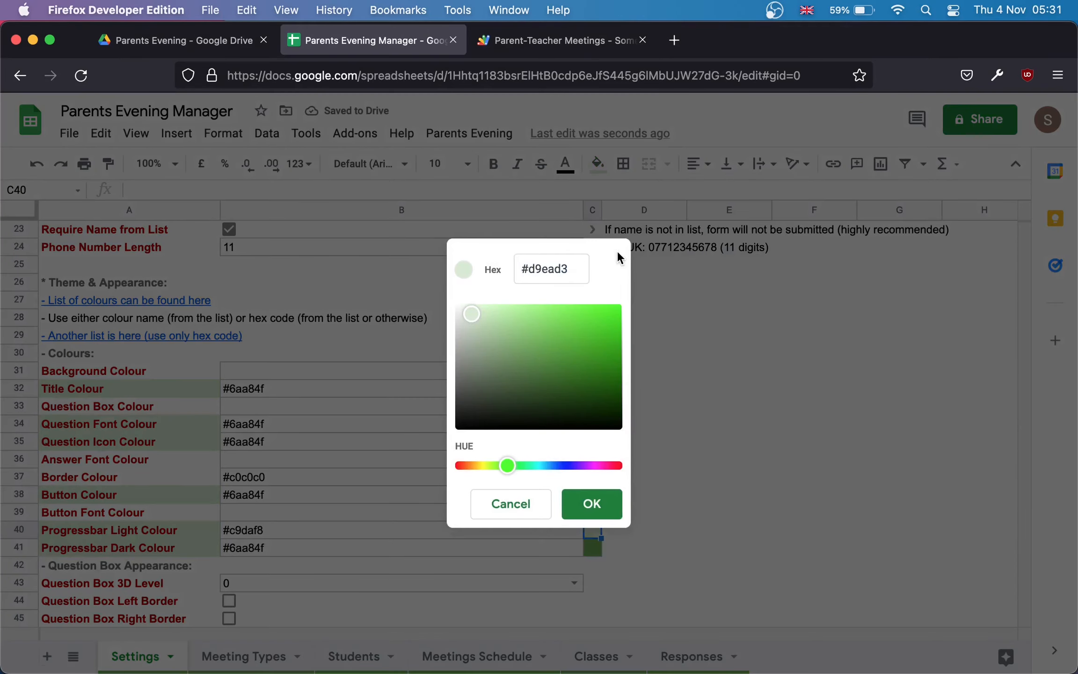
{"action": "left_click", "coordinate": [575, 269]}
{"action": "key", "text": "super+c"}
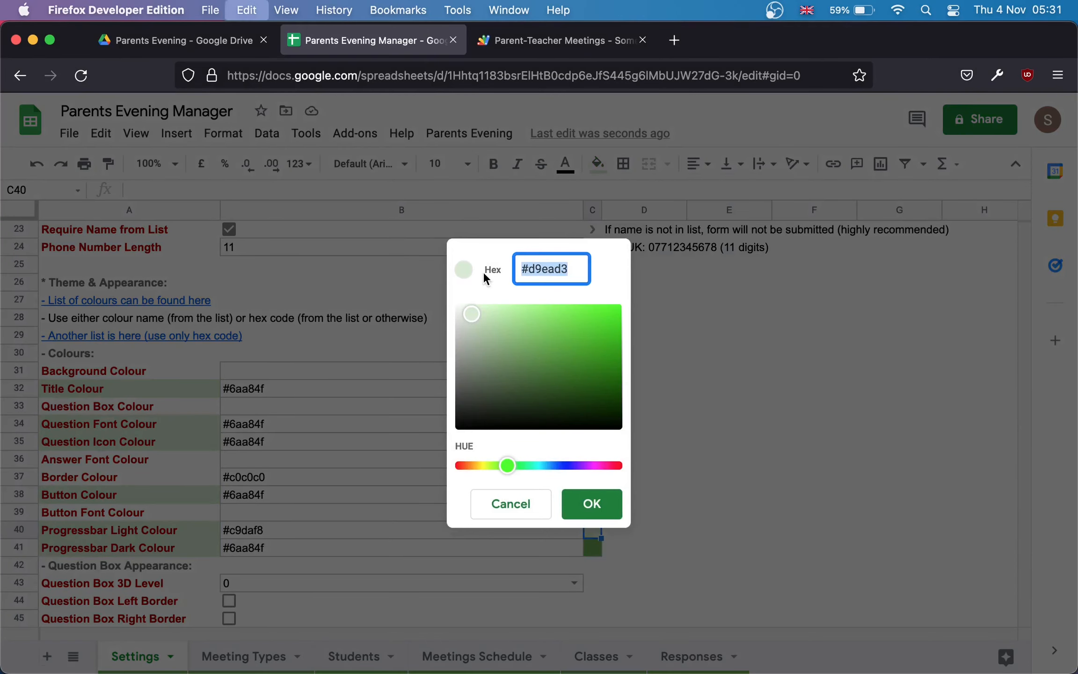
{"action": "key", "text": "Escape"}
{"action": "key", "text": "Left"}
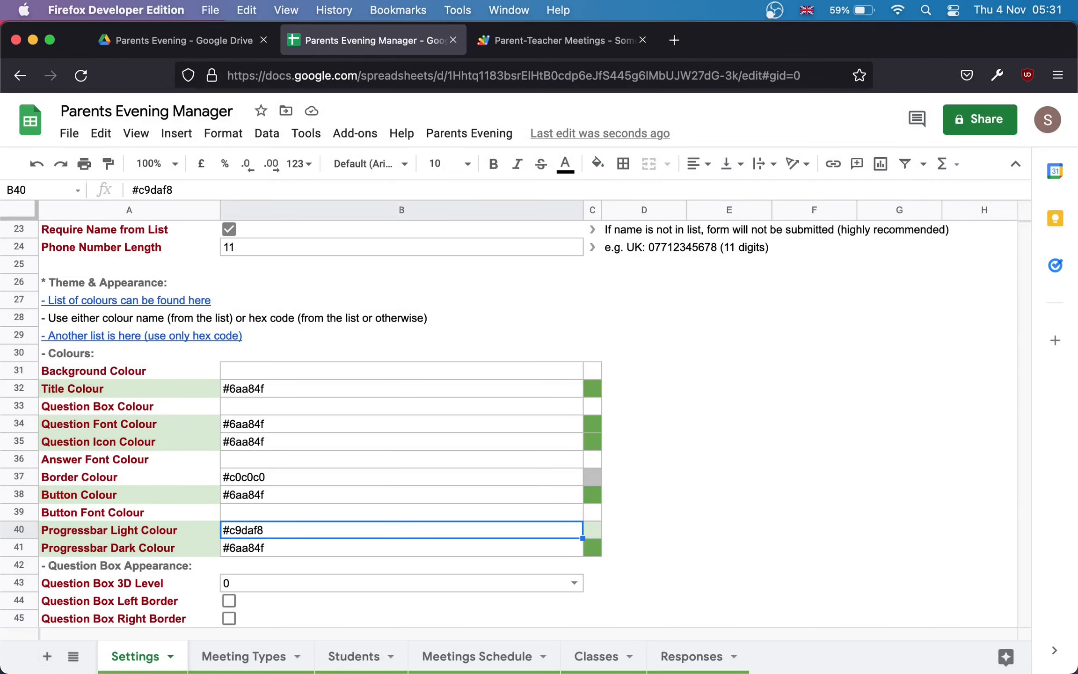
{"action": "key", "text": "super+v"}
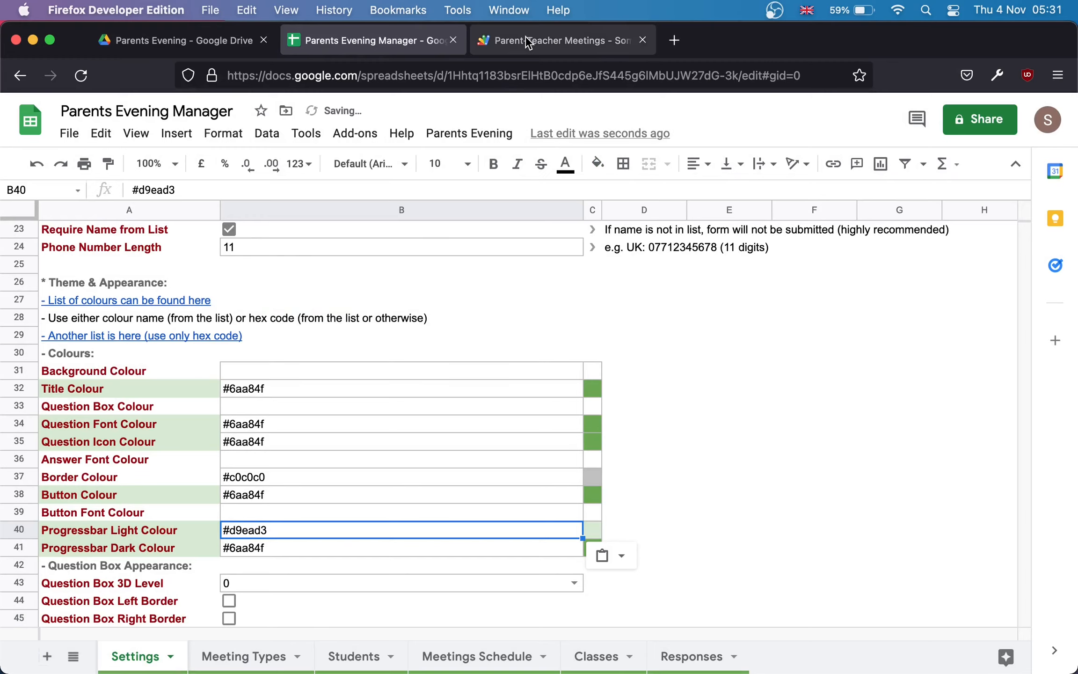
{"action": "left_click", "coordinate": [525, 38]}
Step: Reload the green booking form and pick Year 1 from the Select a class list
{"action": "left_click", "coordinate": [81, 75]}
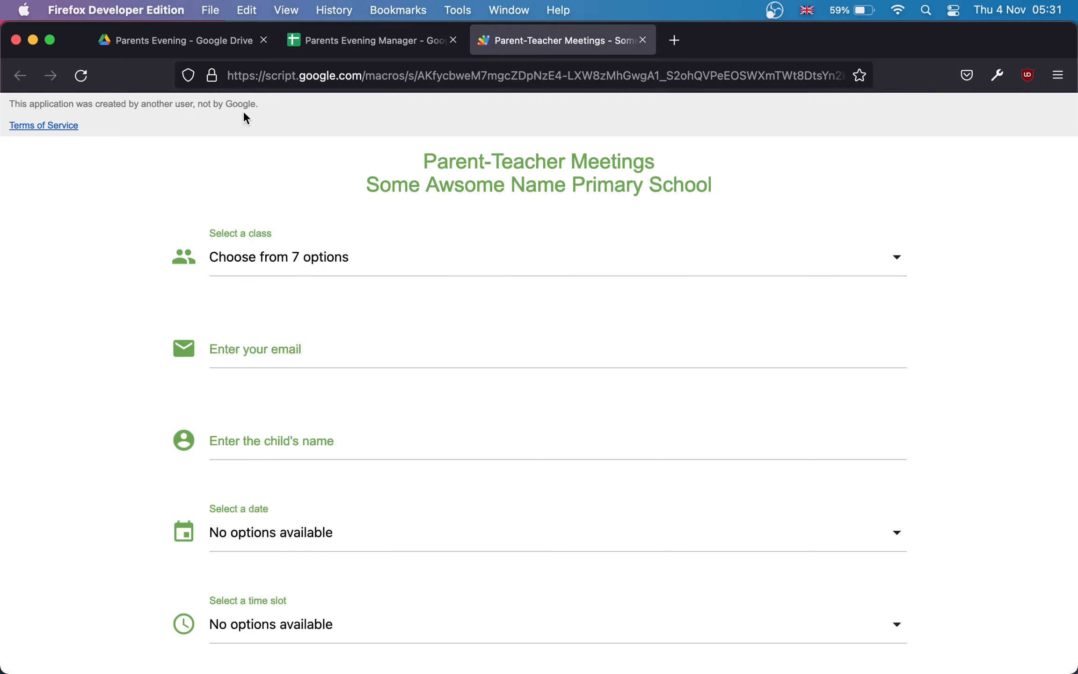
{"action": "left_click", "coordinate": [380, 265]}
{"action": "left_click", "coordinate": [390, 336]}
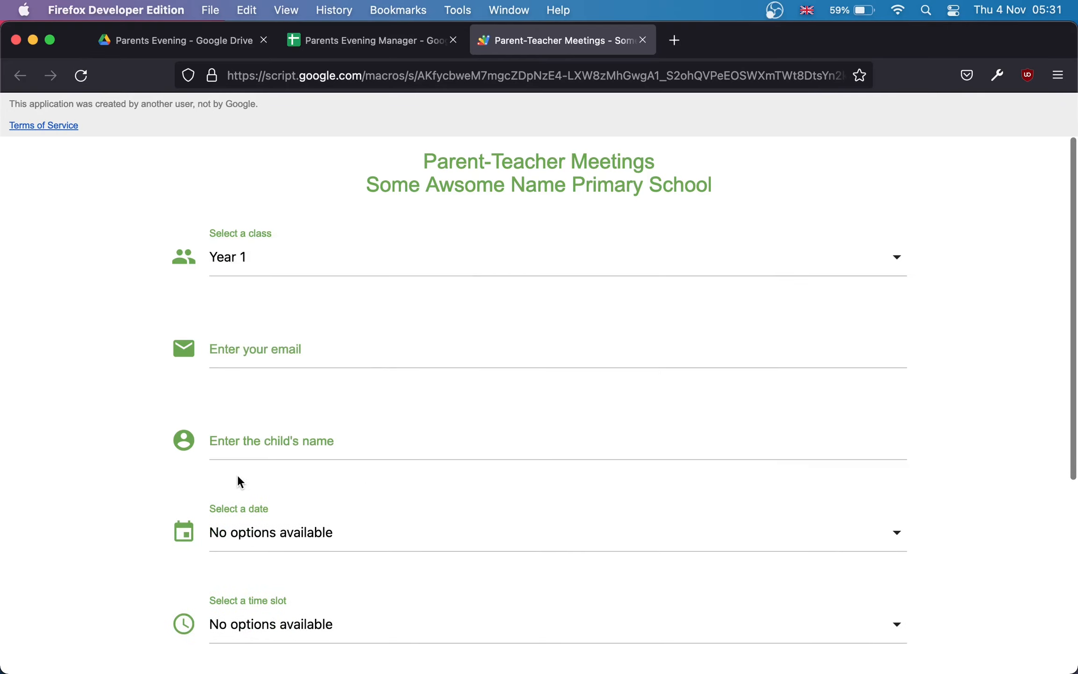
Step: Return to the Parents Evening Manager Settings sheet and select the Confirmation Email settings B55:B60
{"action": "left_click", "coordinate": [394, 37]}
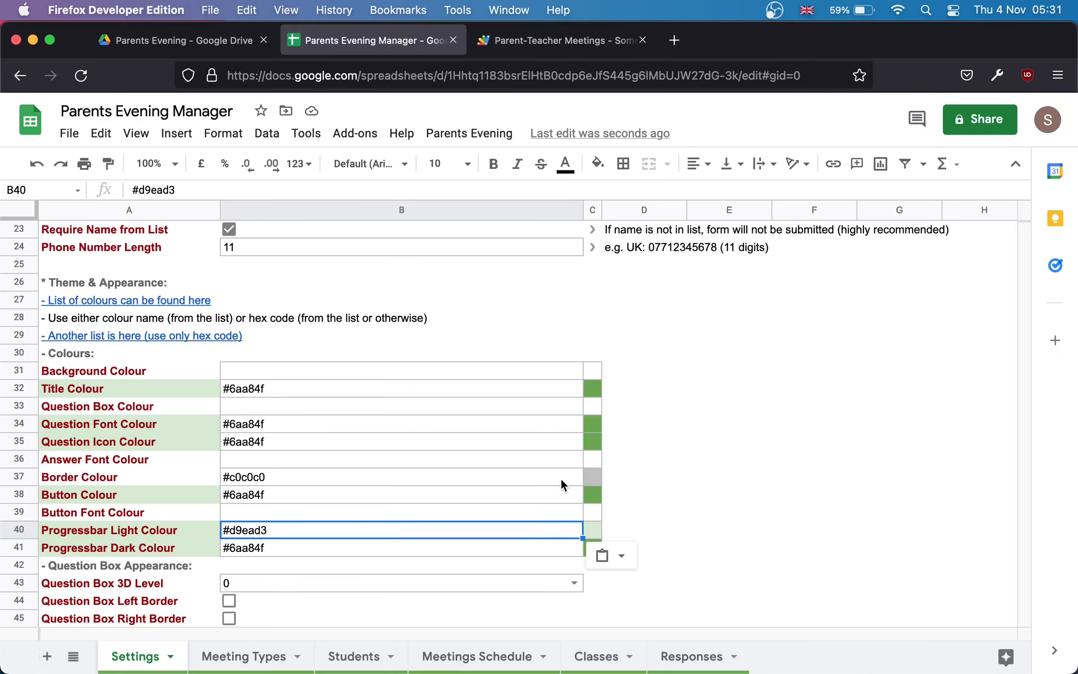
{"action": "left_click", "coordinate": [596, 536]}
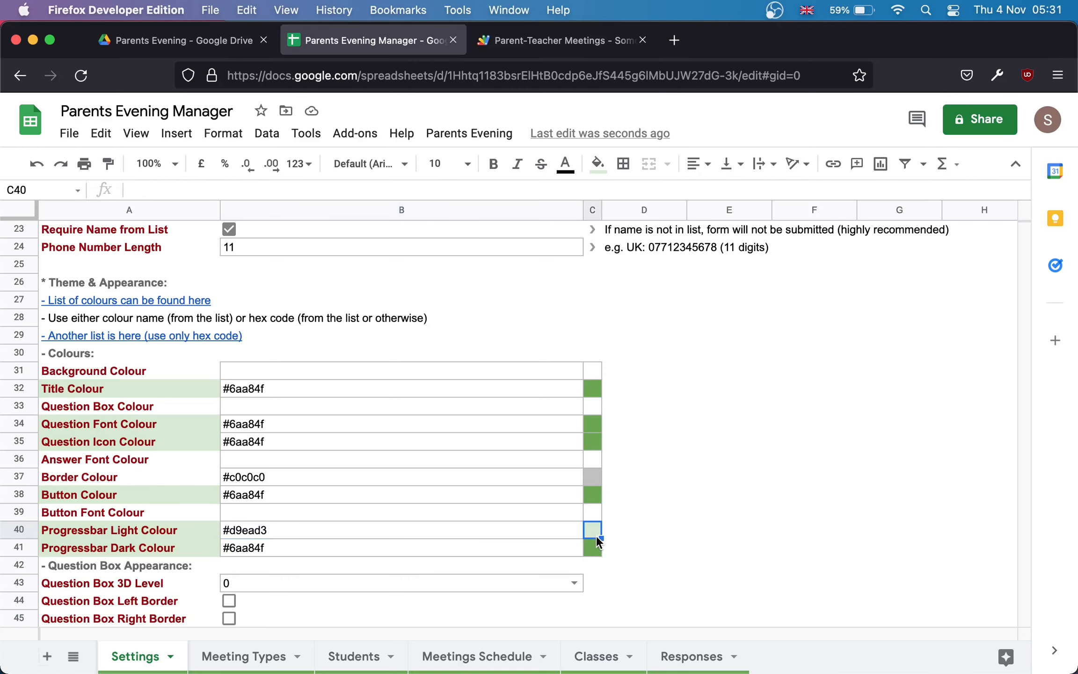
{"action": "scroll", "coordinate": [527, 543], "scroll_direction": "down", "scroll_amount": 5}
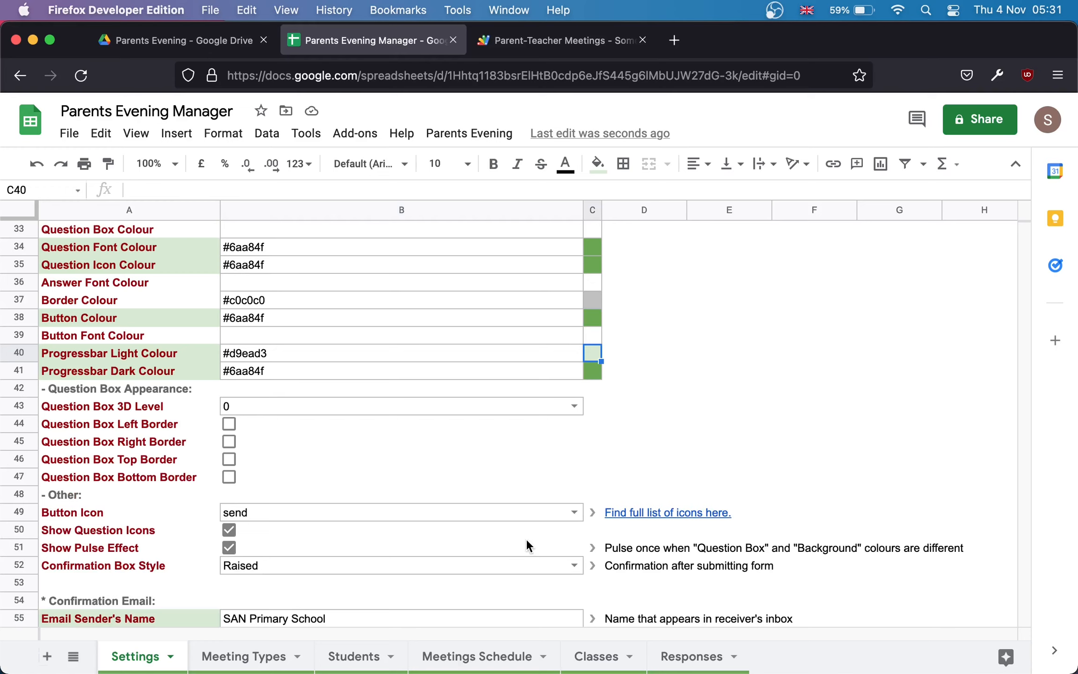
{"action": "scroll", "coordinate": [526, 541], "scroll_direction": "down", "scroll_amount": 2}
{"action": "scroll", "coordinate": [527, 540], "scroll_direction": "down", "scroll_amount": 4}
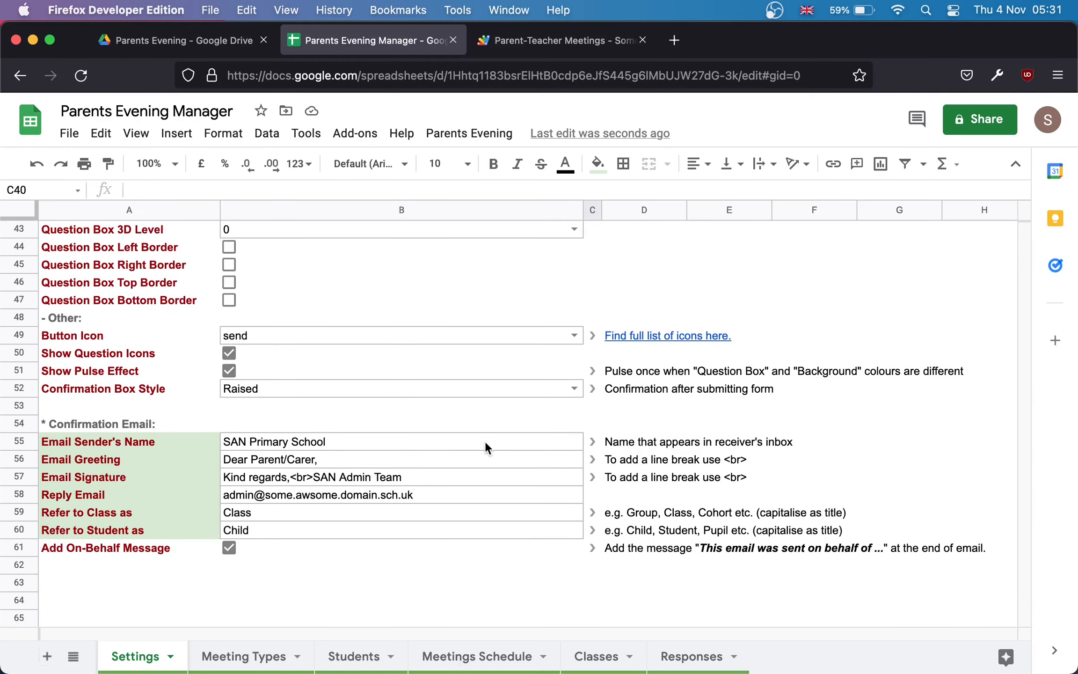
{"action": "left_click_drag", "start_coordinate": [485, 440], "coordinate": [493, 535]}
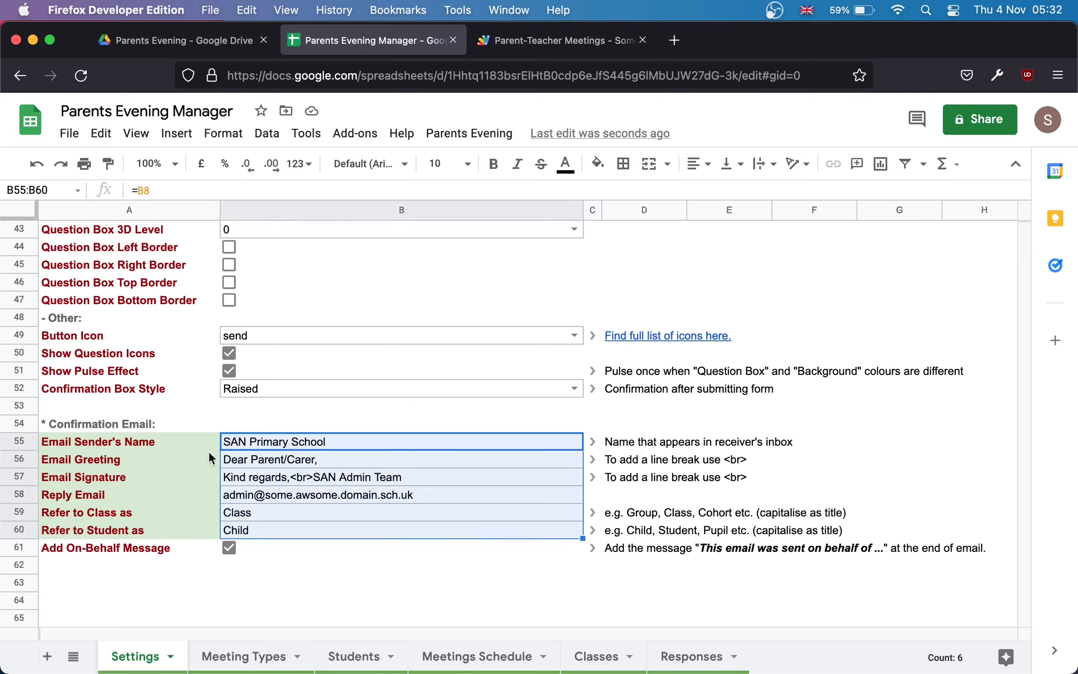
{"action": "left_click", "coordinate": [449, 481]}
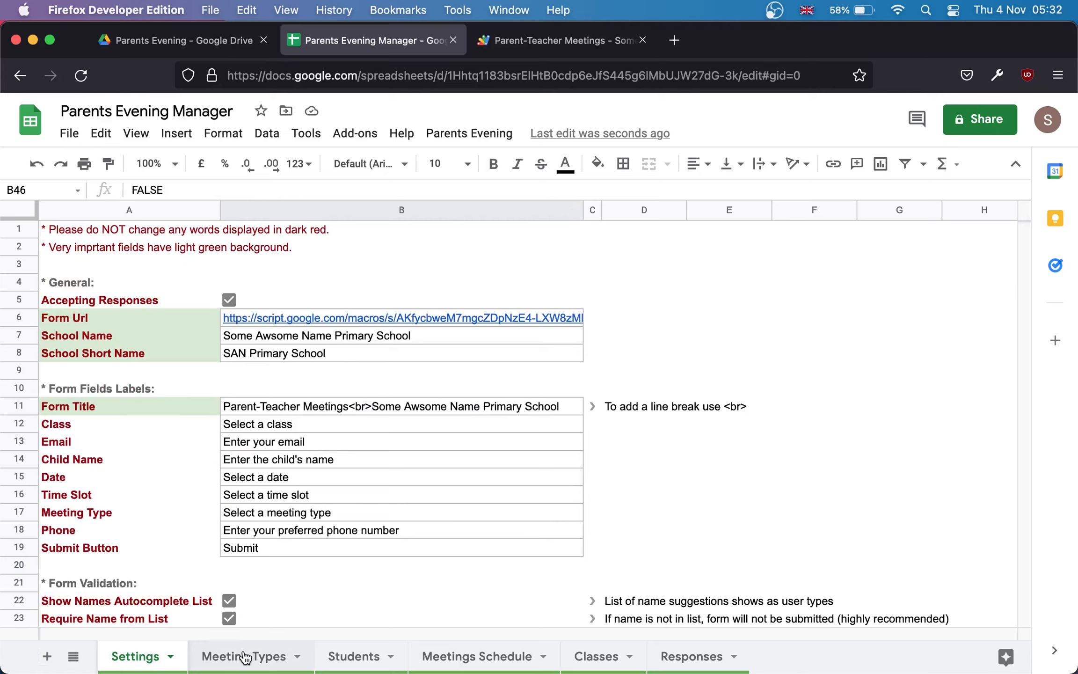
Step: Open the Meeting Types sheet and inspect the B2:H4 weekday availability grid, ending on C4
{"action": "left_click", "coordinate": [221, 660]}
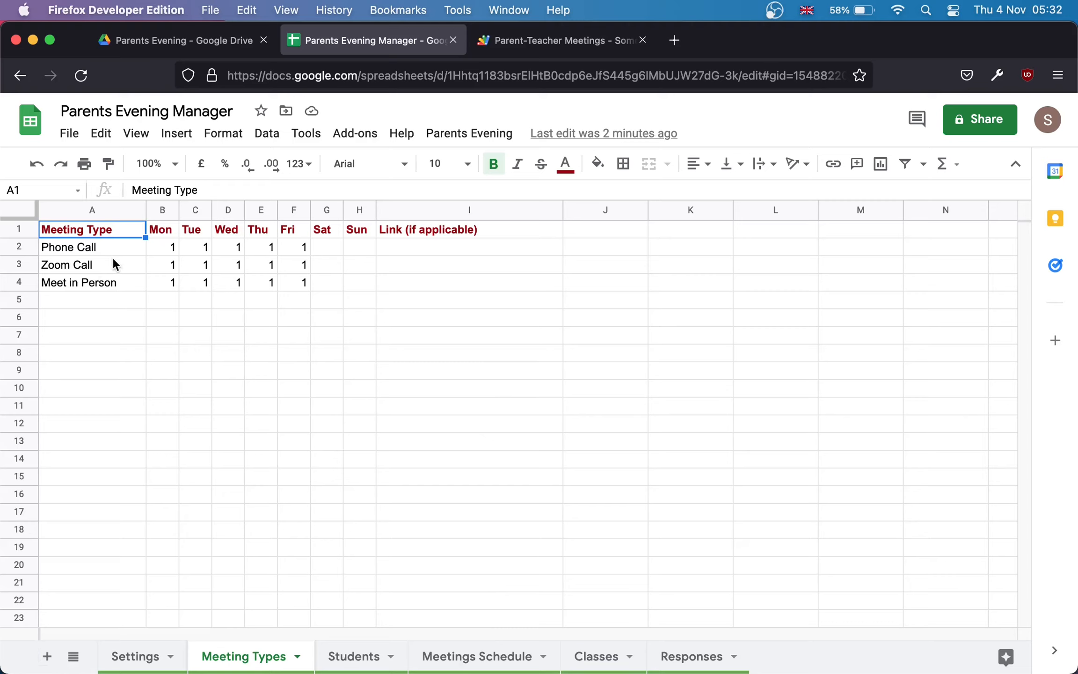
{"action": "left_click", "coordinate": [120, 300]}
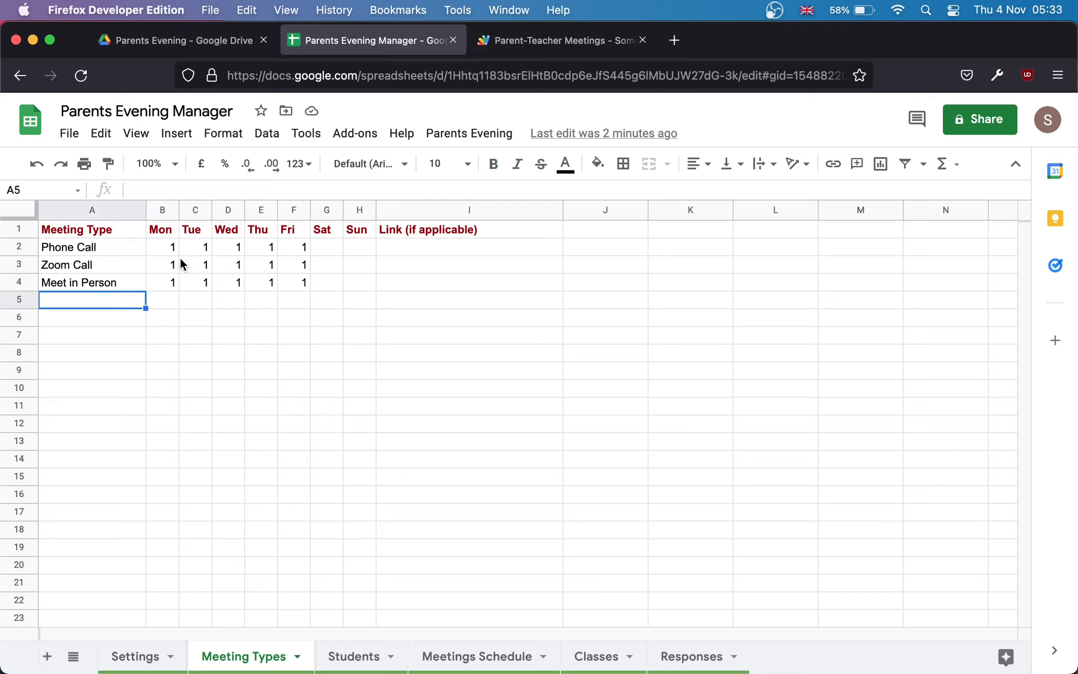
{"action": "left_click_drag", "start_coordinate": [161, 250], "coordinate": [356, 278]}
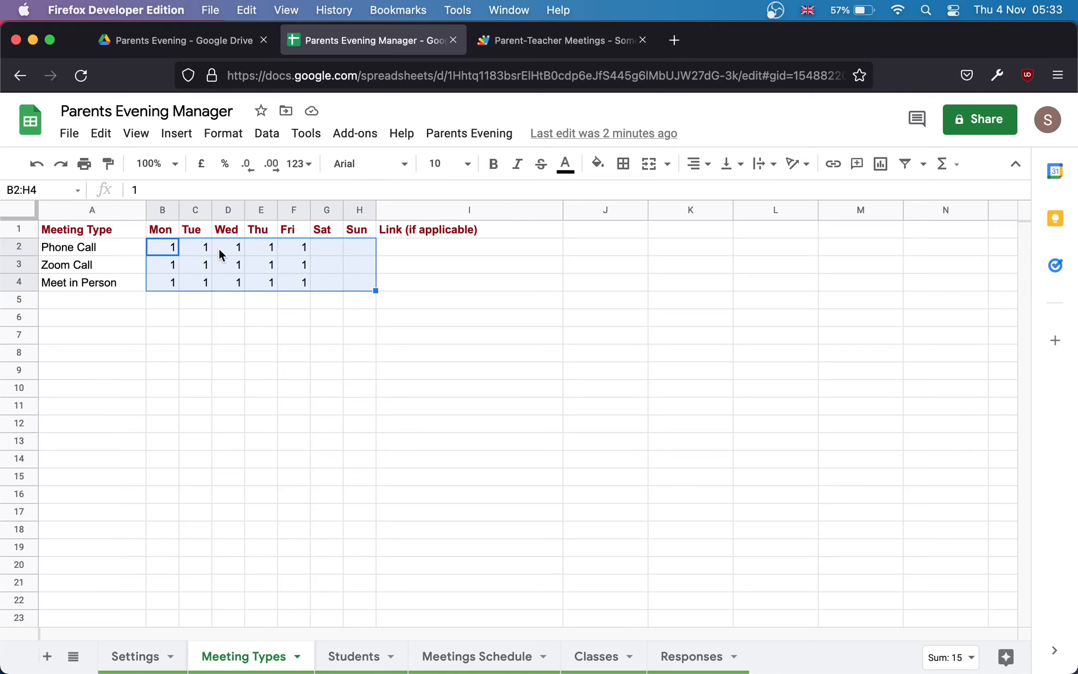
{"action": "left_click", "coordinate": [162, 252]}
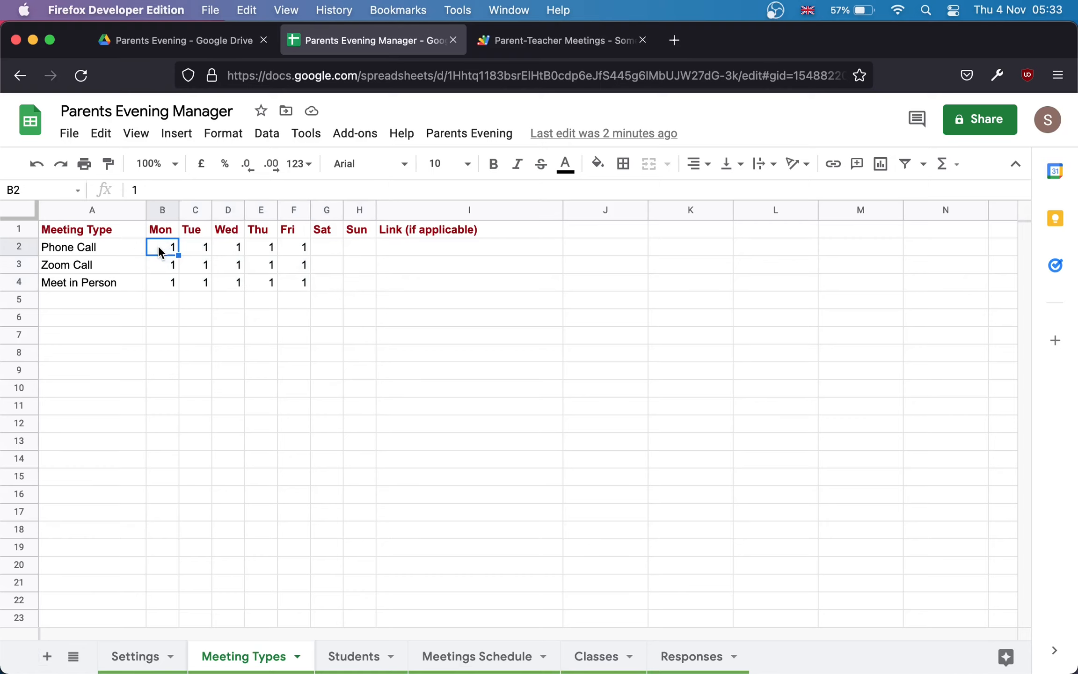
{"action": "left_click_drag", "start_coordinate": [201, 249], "coordinate": [196, 260]}
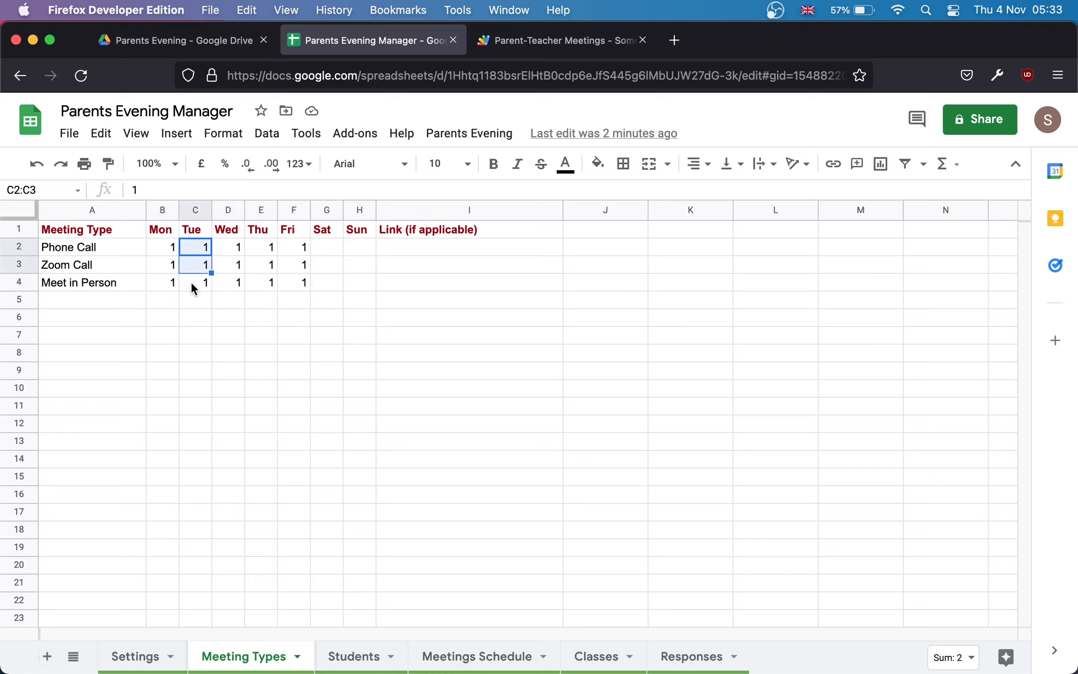
{"action": "left_click", "coordinate": [201, 288]}
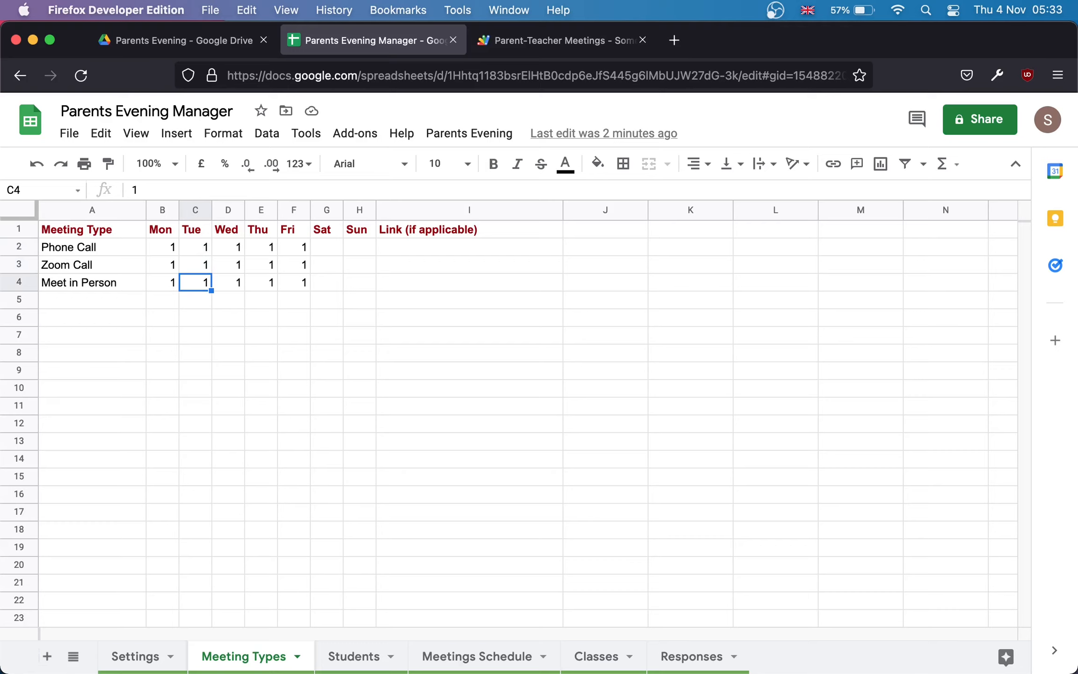
Step: Clear Tuesday for Meet in Person (C4) and Thursday–Friday for all types (E2:F4)
{"action": "key", "text": "Delete"}
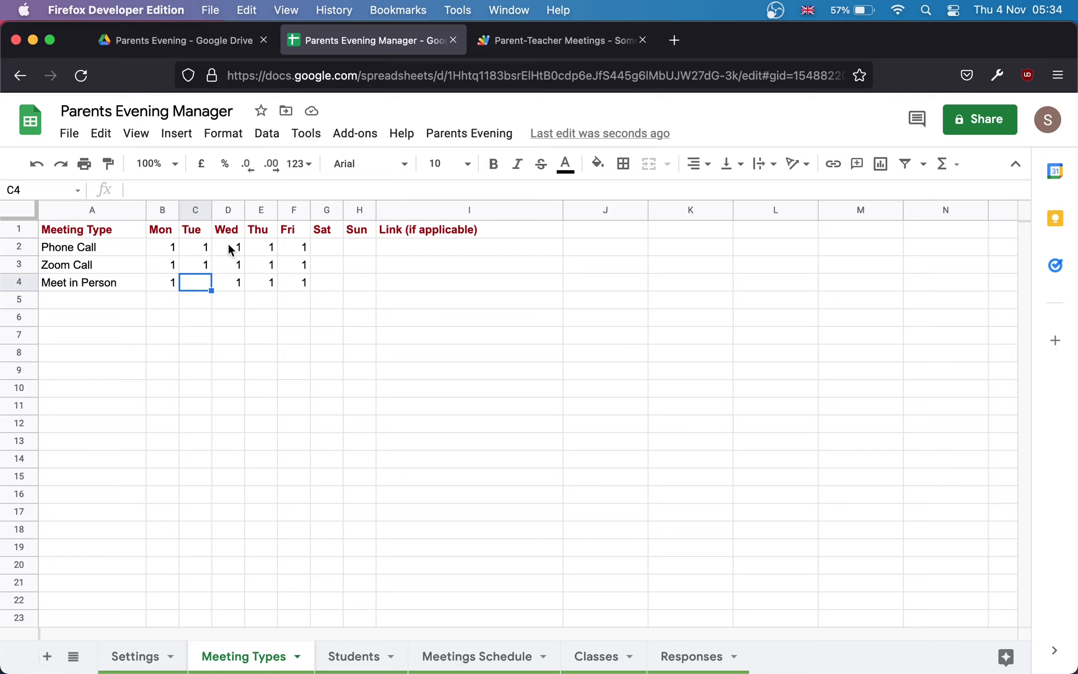
{"action": "left_click_drag", "start_coordinate": [259, 248], "coordinate": [302, 284]}
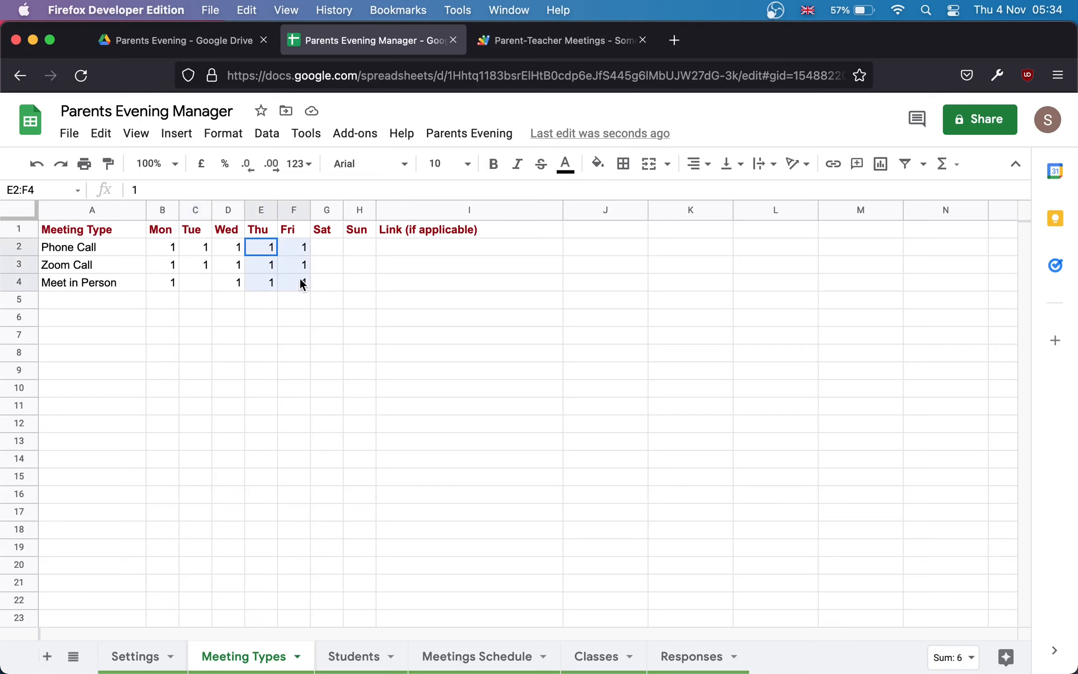
{"action": "key", "text": "Delete"}
{"action": "left_click", "coordinate": [270, 337]}
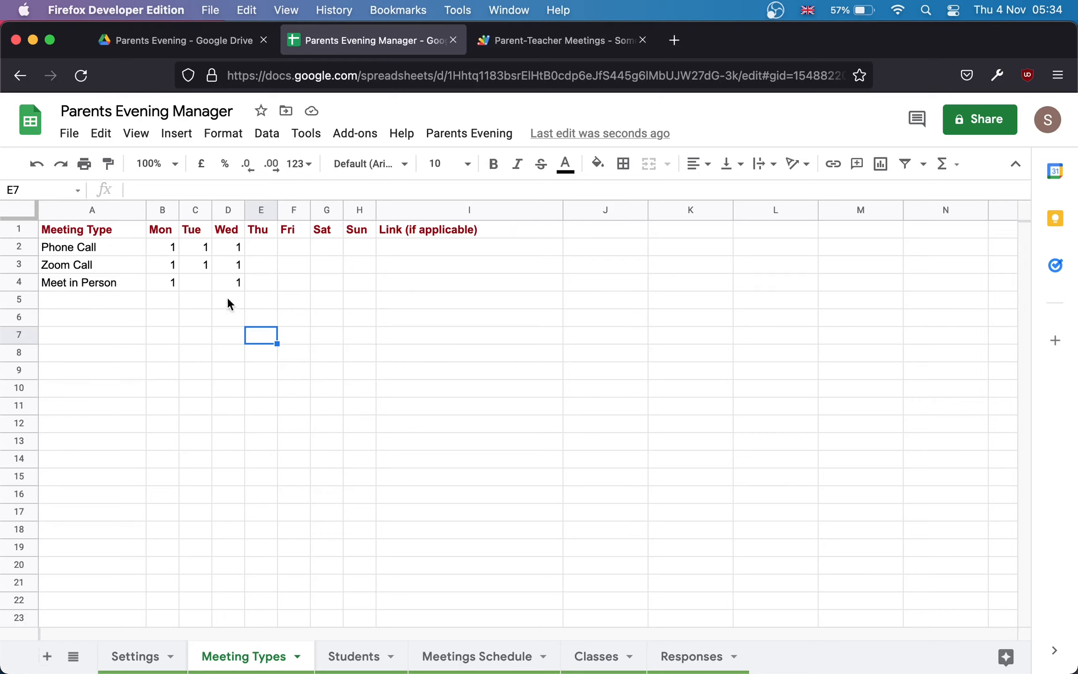
{"action": "left_click", "coordinate": [289, 274]}
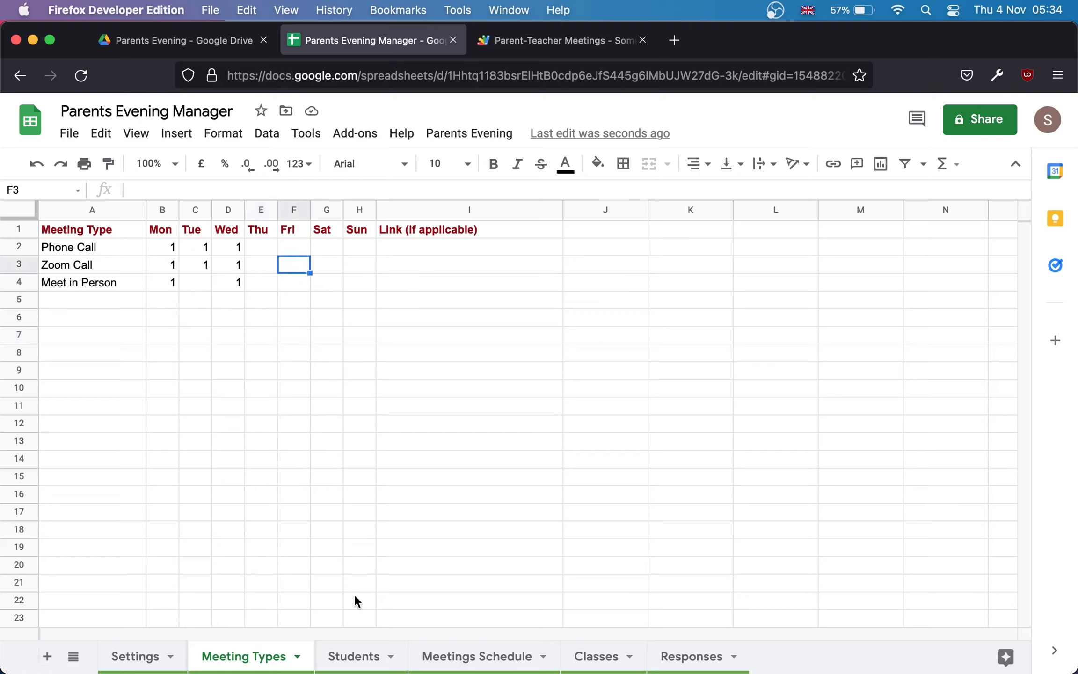
{"action": "left_click", "coordinate": [354, 658]}
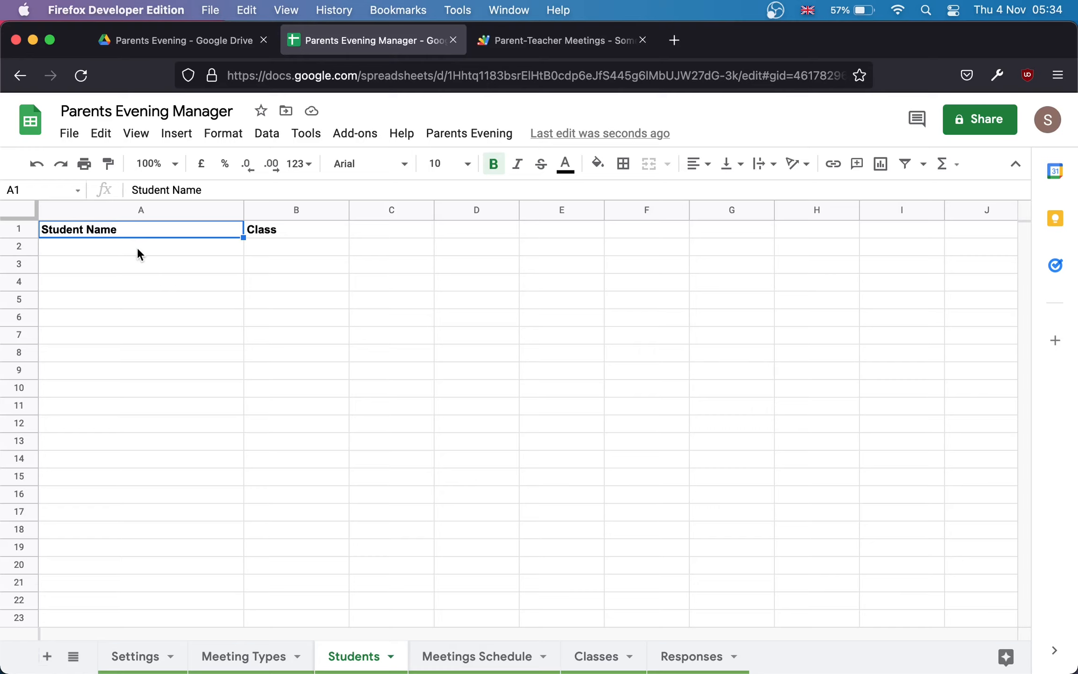
{"action": "left_click_drag", "start_coordinate": [138, 249], "coordinate": [140, 352]}
{"action": "left_click_drag", "start_coordinate": [287, 248], "coordinate": [286, 407]}
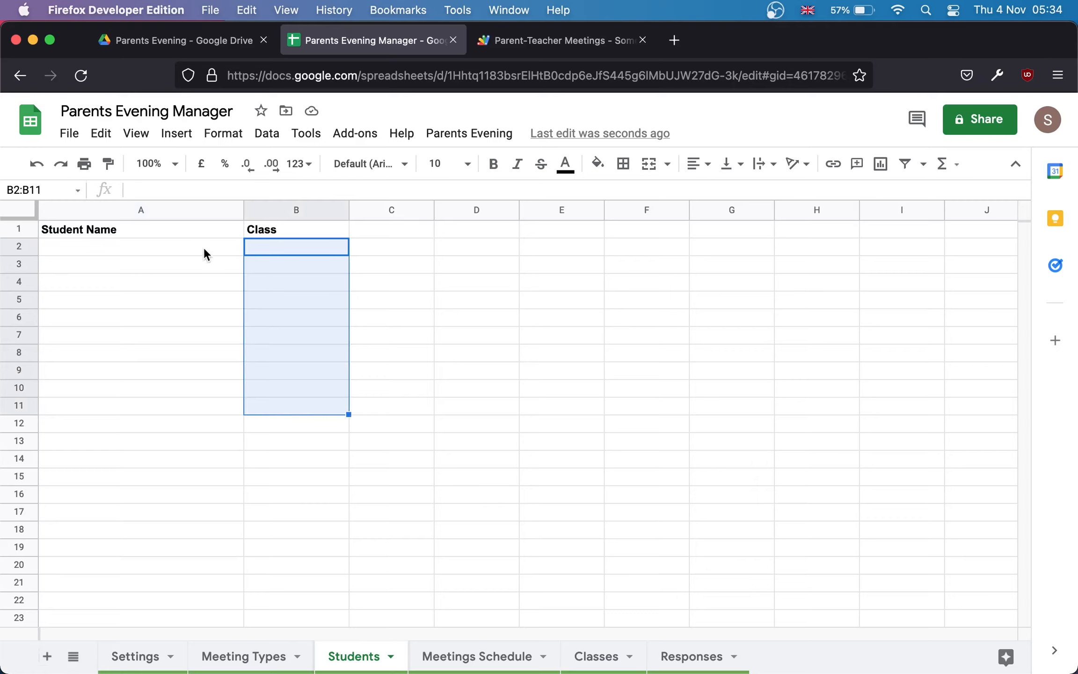
{"action": "left_click_drag", "start_coordinate": [204, 248], "coordinate": [301, 436]}
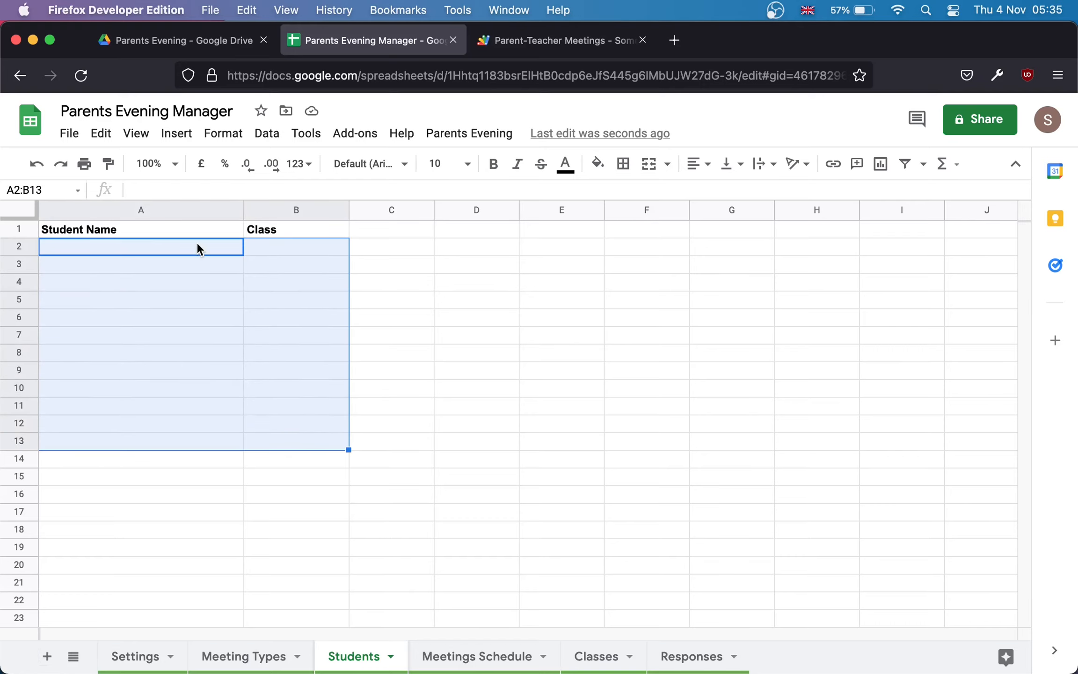
{"action": "left_click_drag", "start_coordinate": [197, 244], "coordinate": [287, 504]}
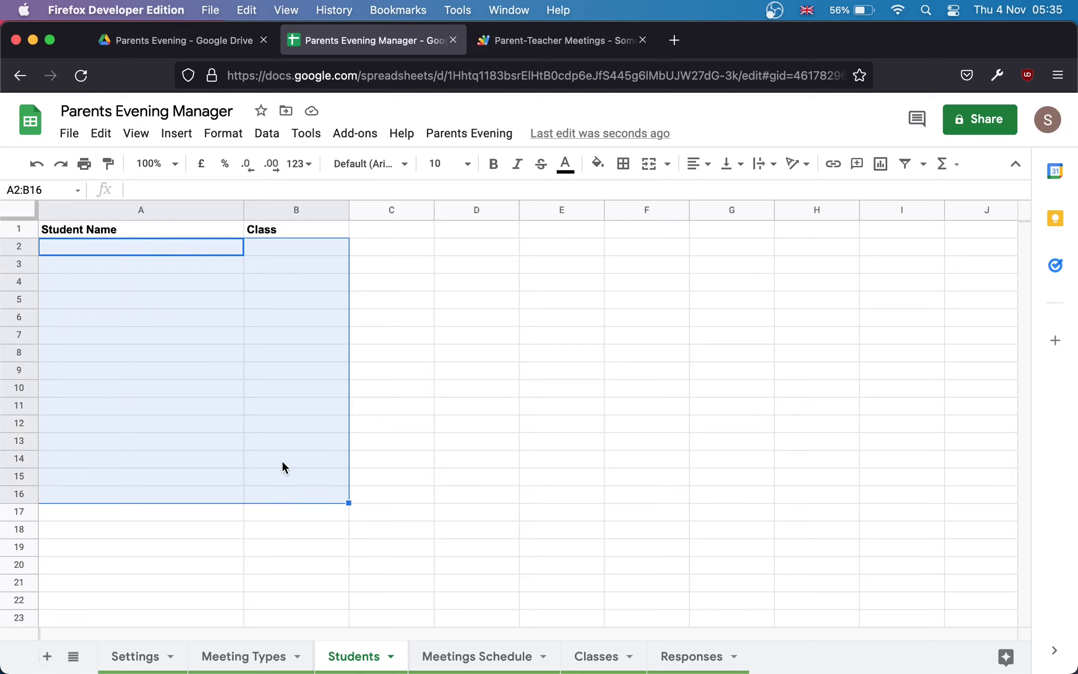
{"action": "left_click", "coordinate": [148, 335]}
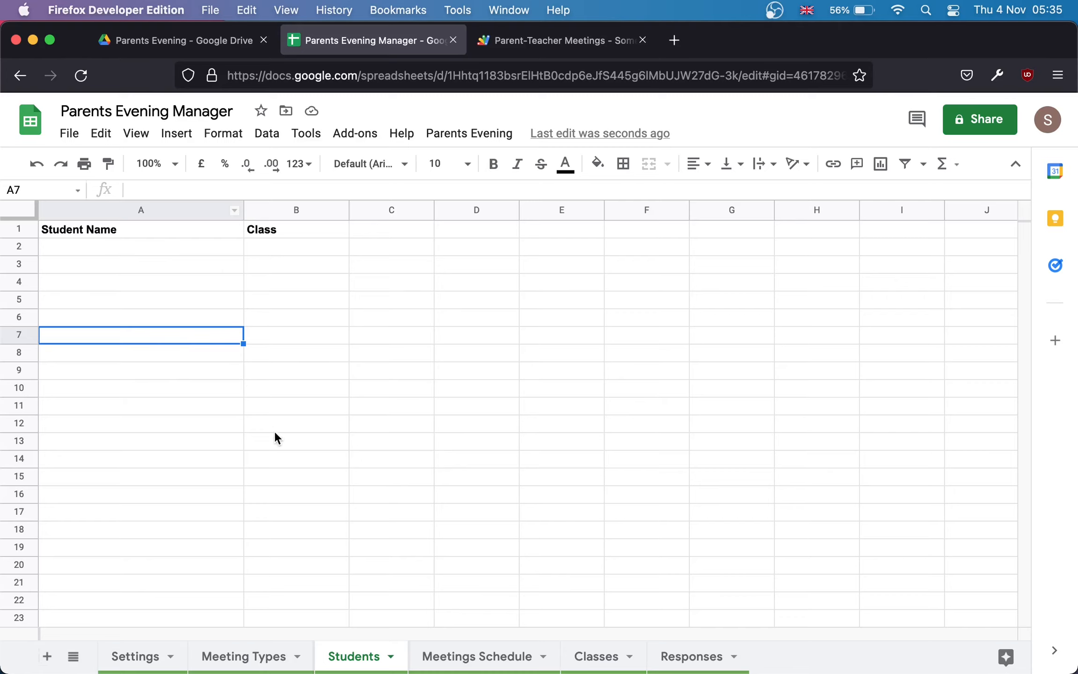
Step: View the Meetings Schedule time slots, then show the Classes sheet with Reception to Year 6
{"action": "left_click", "coordinate": [460, 657]}
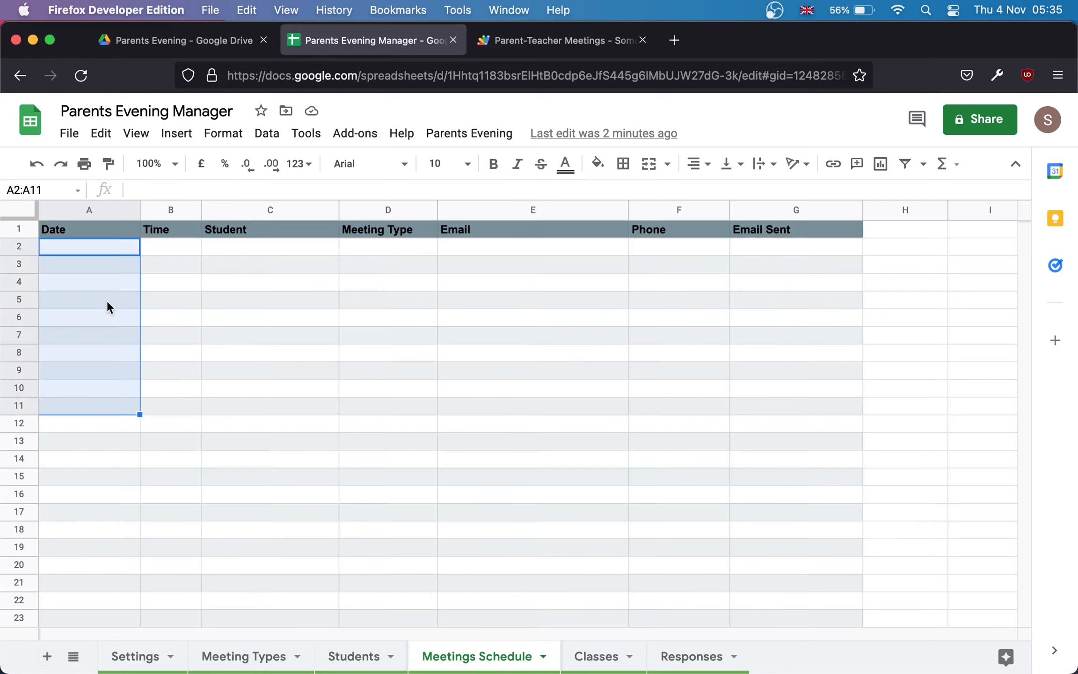
{"action": "left_click", "coordinate": [107, 300]}
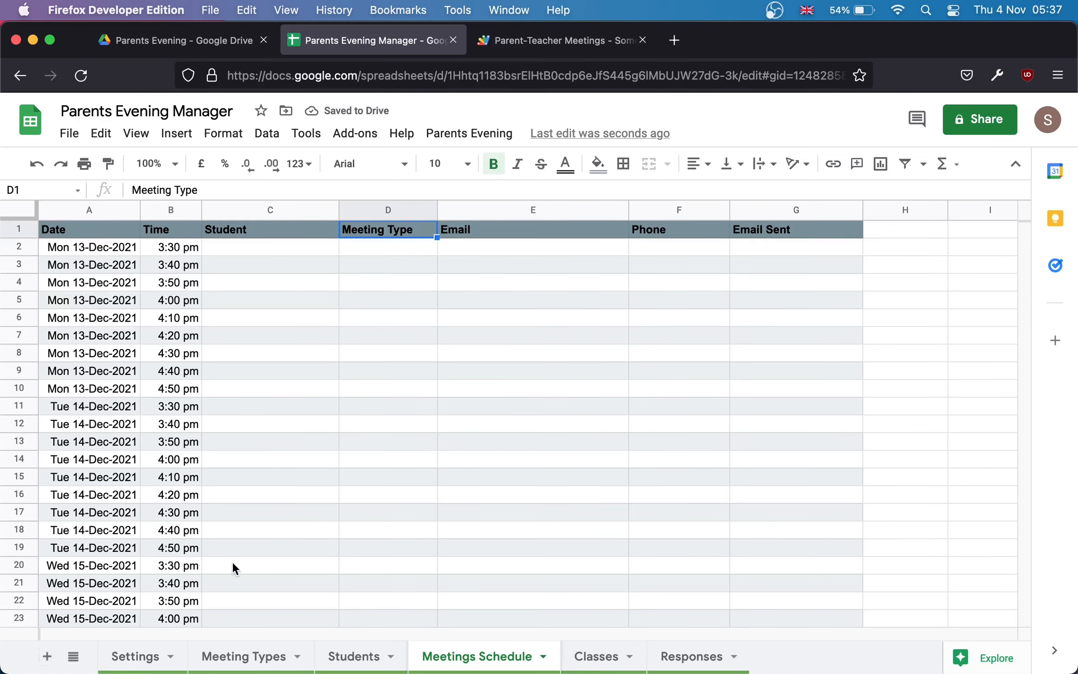
{"action": "left_click", "coordinate": [592, 655]}
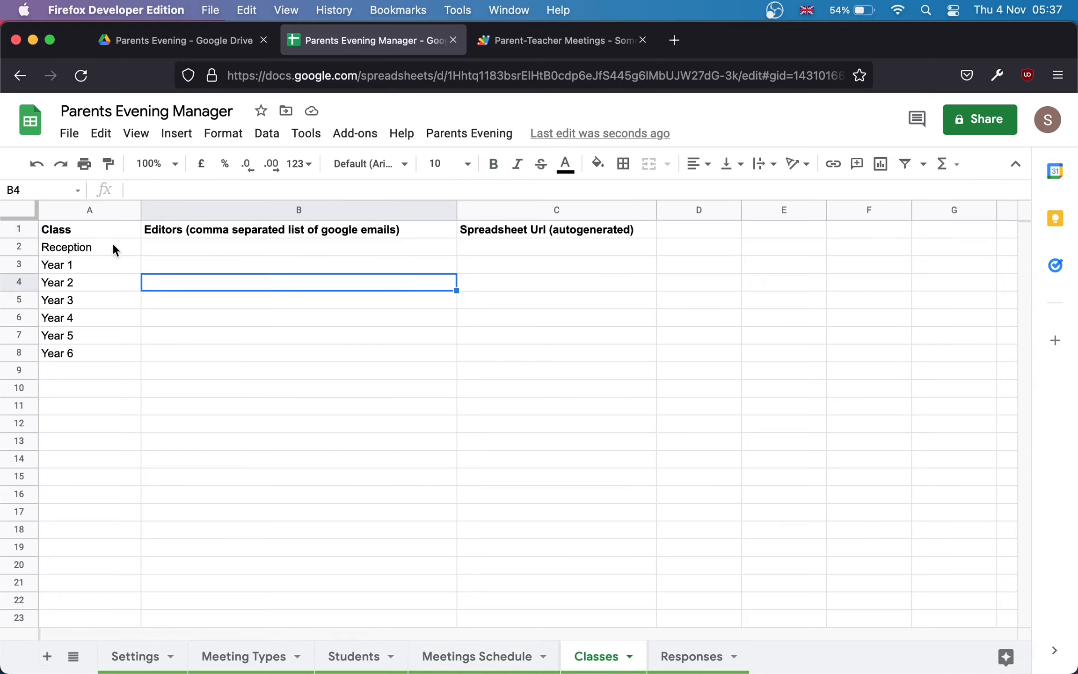
Step: Enter the teacher's and assistant's email addresses, comma-separated, in Reception's Editors cell B2
{"action": "left_click_drag", "start_coordinate": [112, 243], "coordinate": [111, 406]}
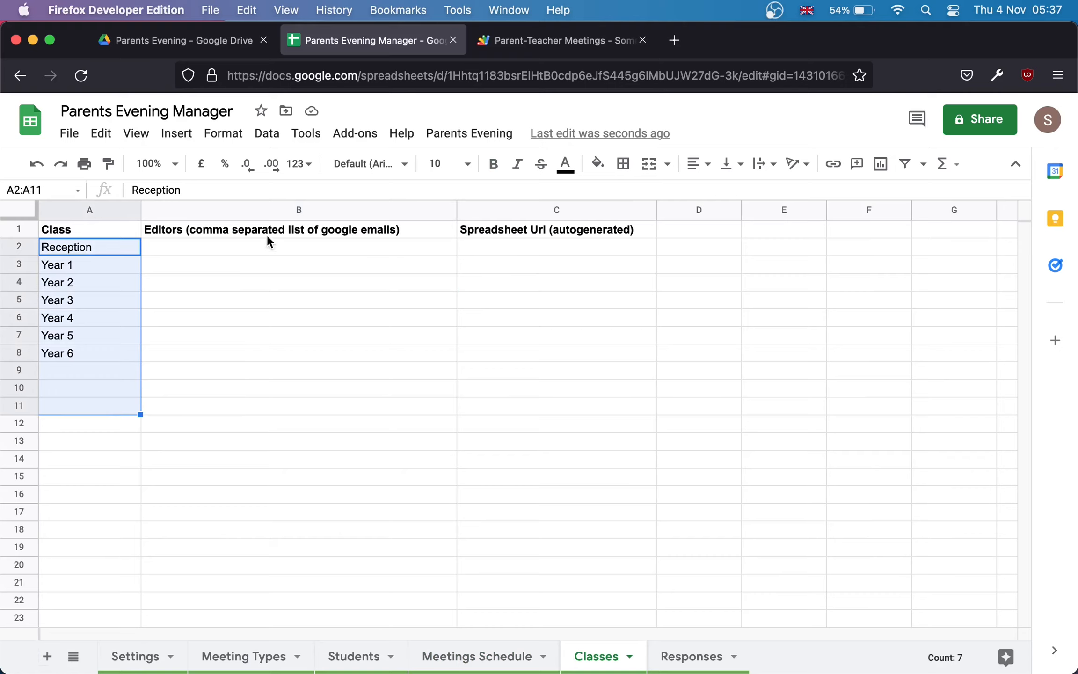
{"action": "left_click_drag", "start_coordinate": [263, 242], "coordinate": [243, 355]}
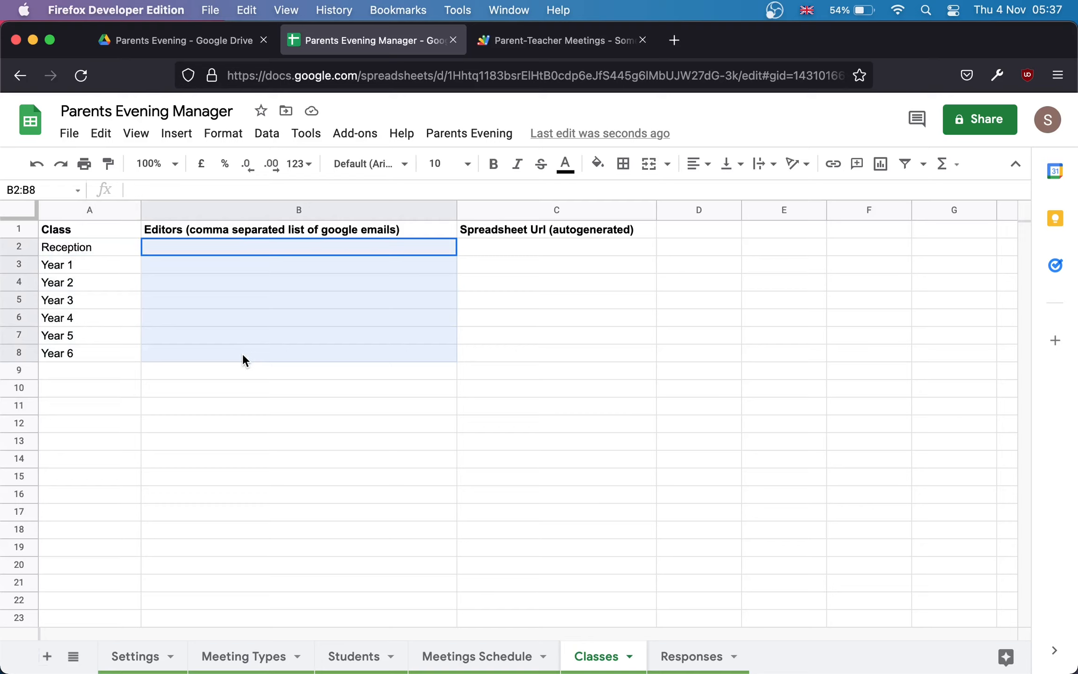
{"action": "left_click", "coordinate": [215, 248]}
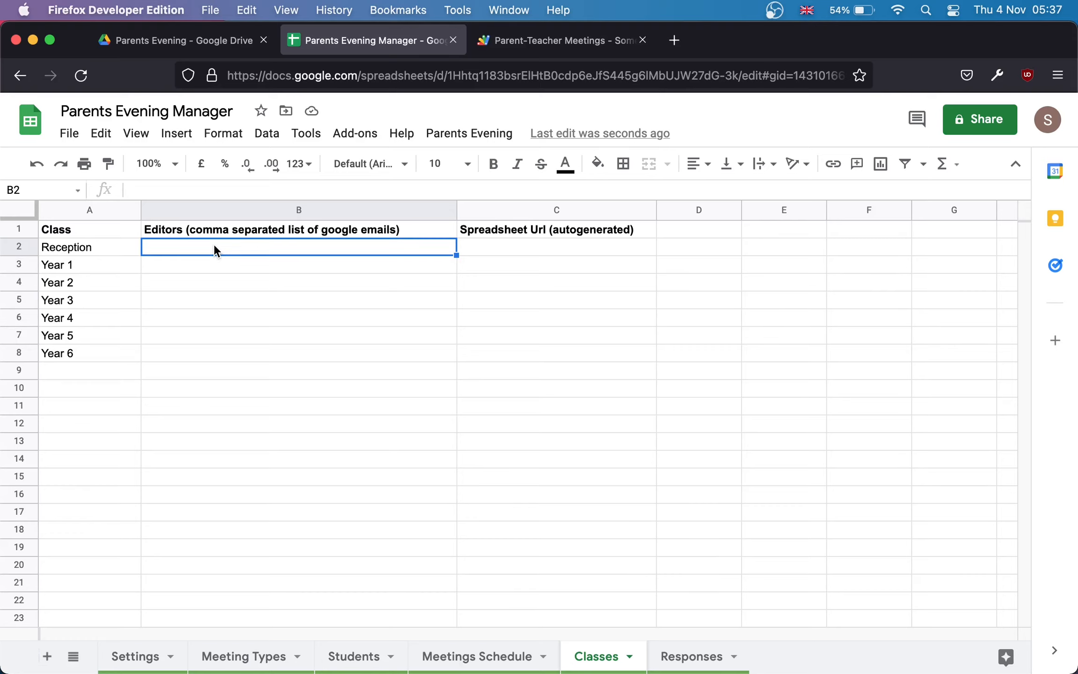
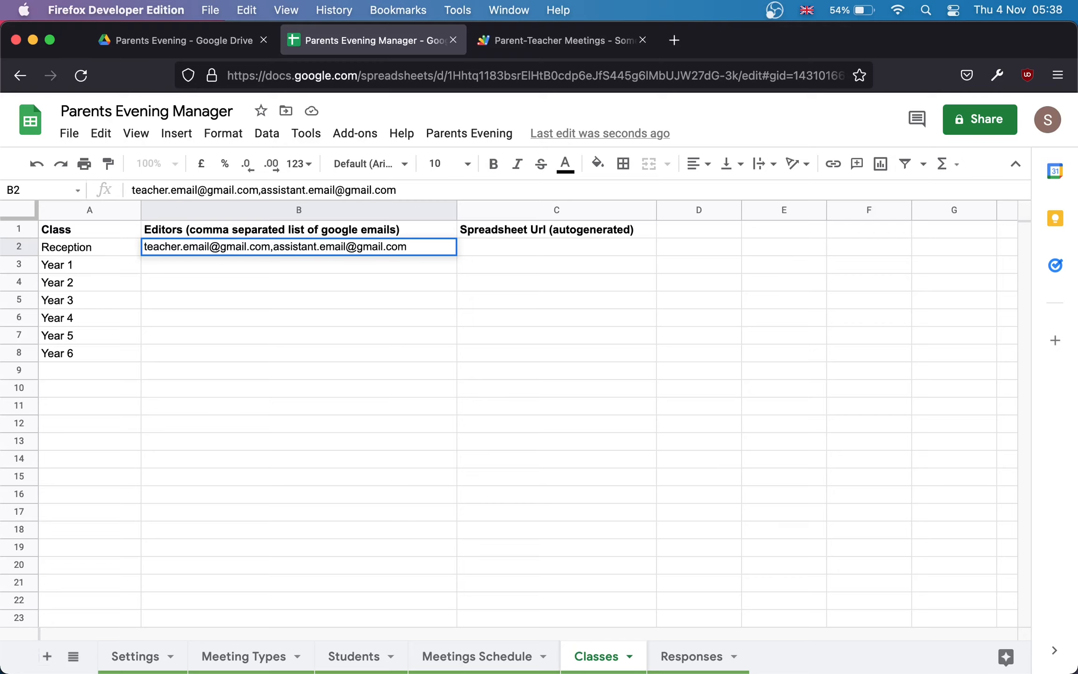
{"action": "key", "text": "Return"}
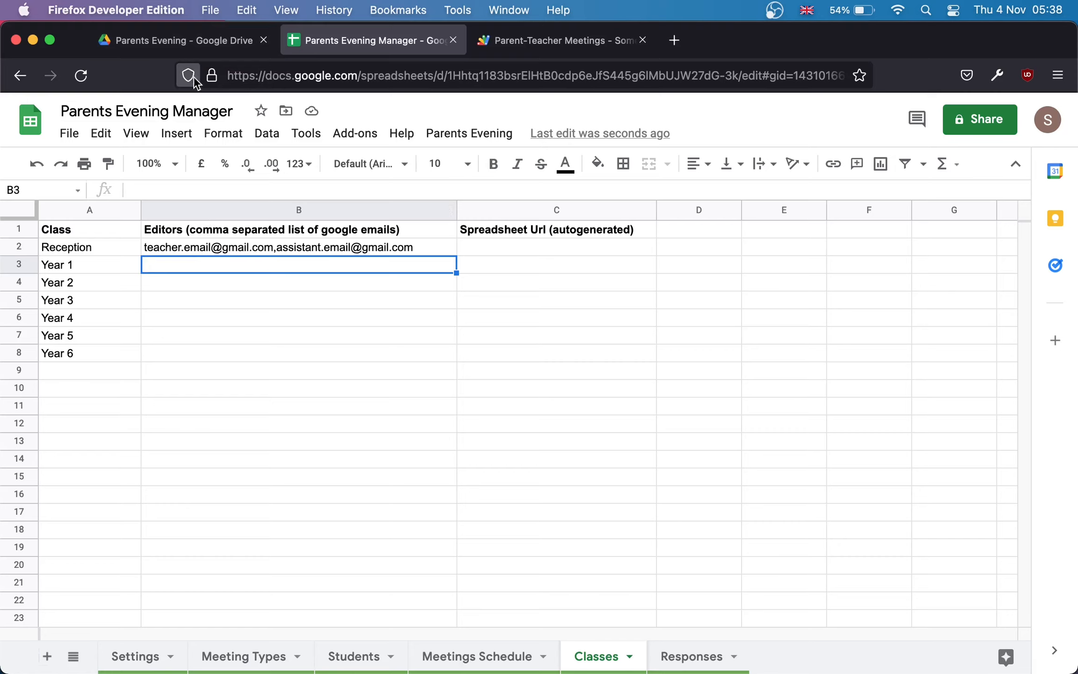
{"action": "left_click", "coordinate": [181, 46]}
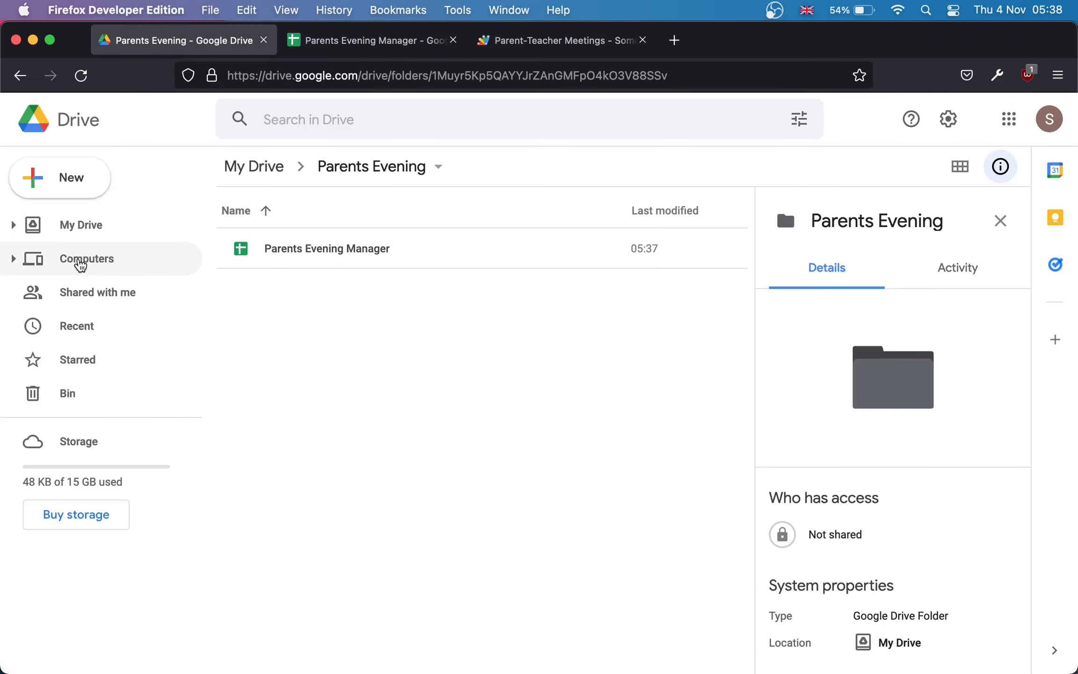
{"action": "left_click", "coordinate": [92, 293]}
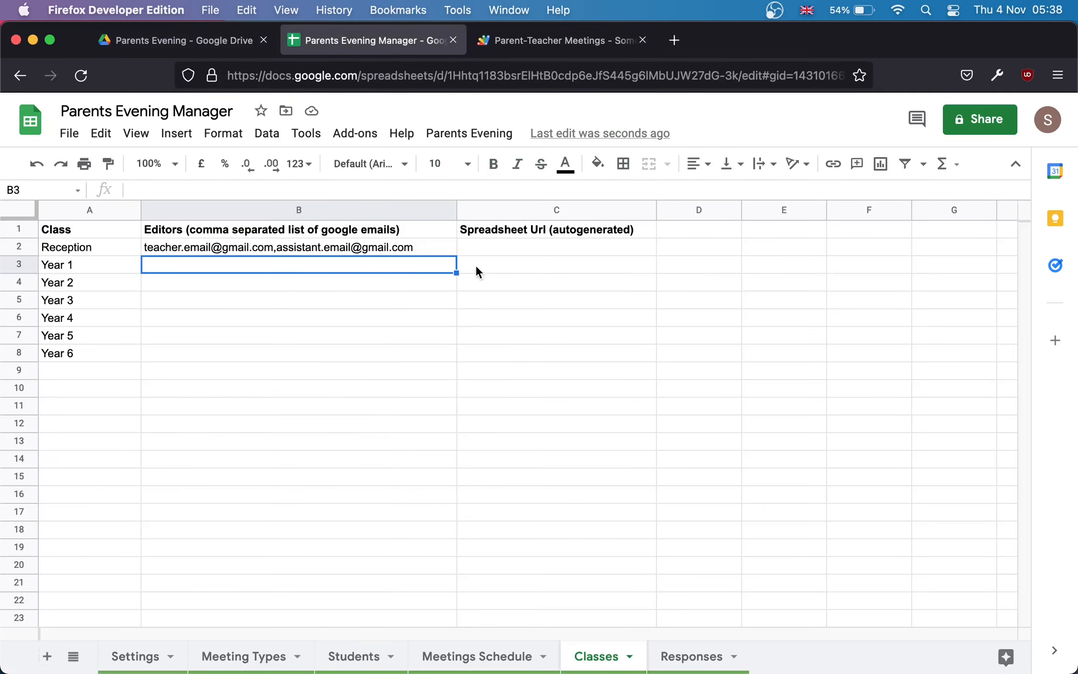
Step: Clear Reception's editors in B2 and run Parents Evening > Update classes sheets
{"action": "left_click", "coordinate": [368, 248]}
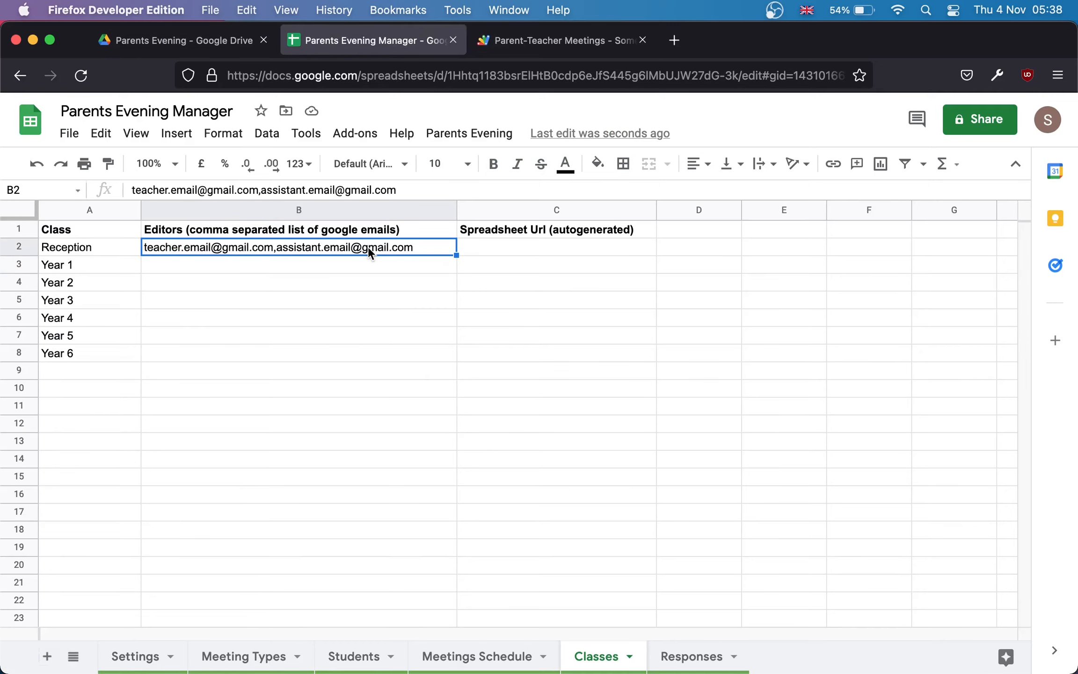
{"action": "key", "text": "BackSpace"}
{"action": "left_click", "coordinate": [391, 317]}
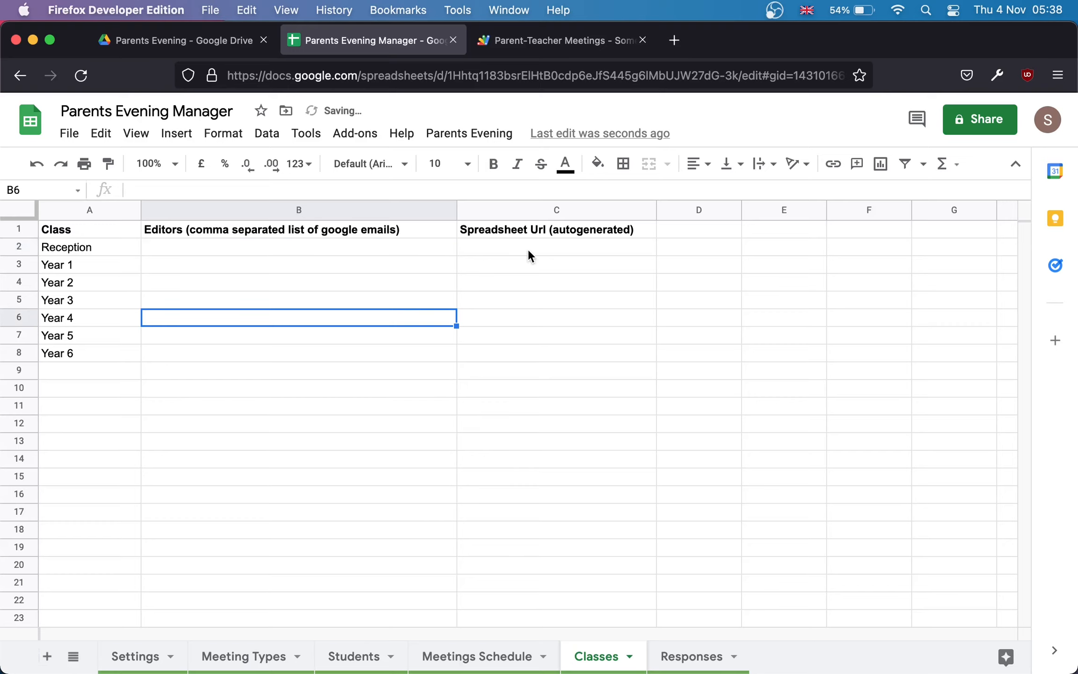
{"action": "left_click", "coordinate": [456, 137]}
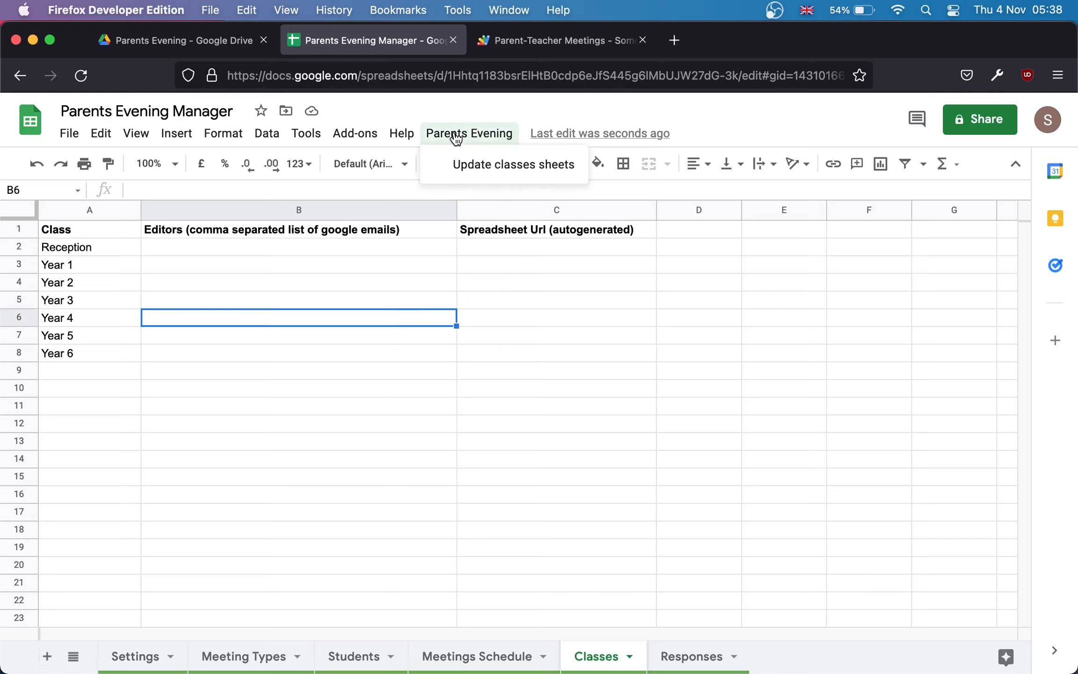
{"action": "left_click", "coordinate": [485, 168]}
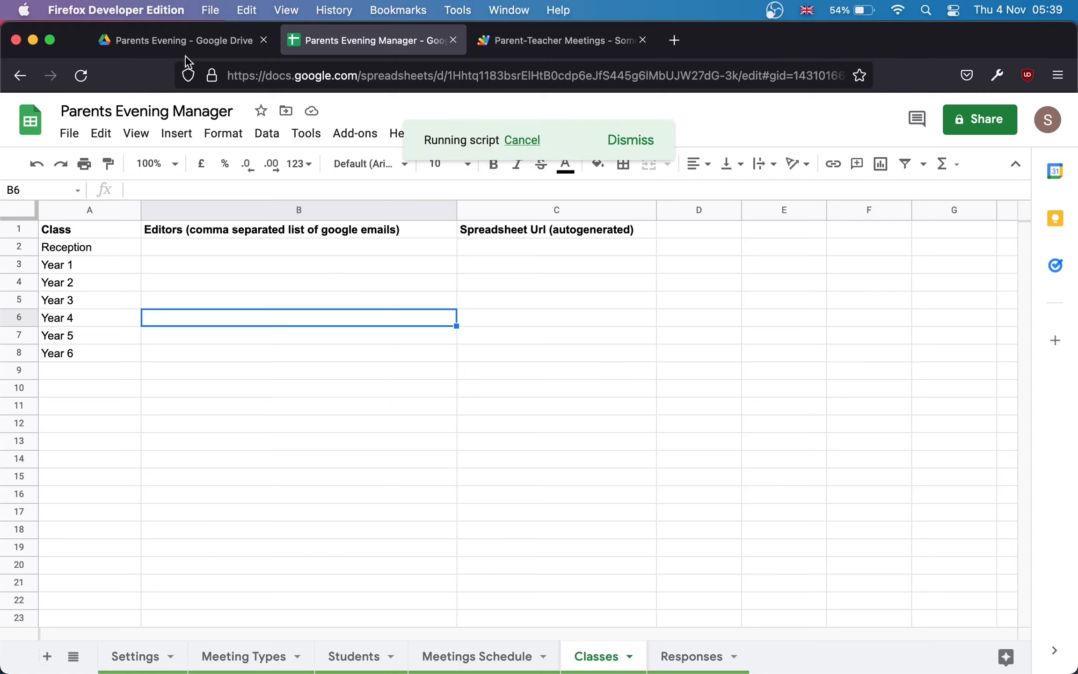
Step: Open Drive's new Classes folder holding the Reception to Year 6 spreadsheets
{"action": "left_click", "coordinate": [169, 47]}
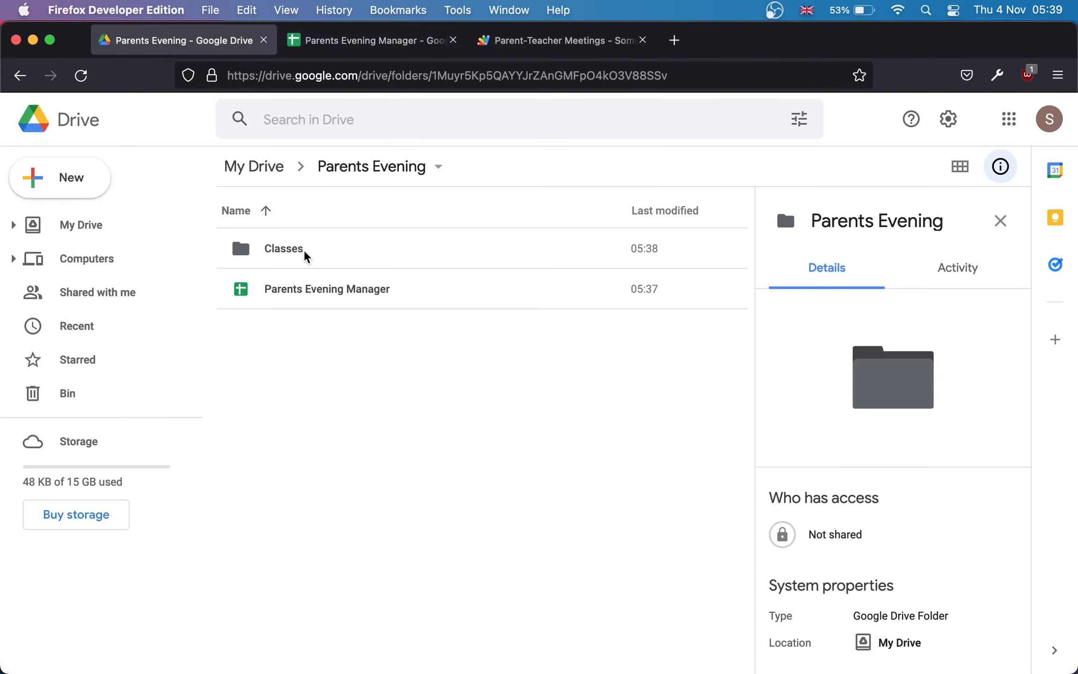
{"action": "double_click", "coordinate": [277, 249]}
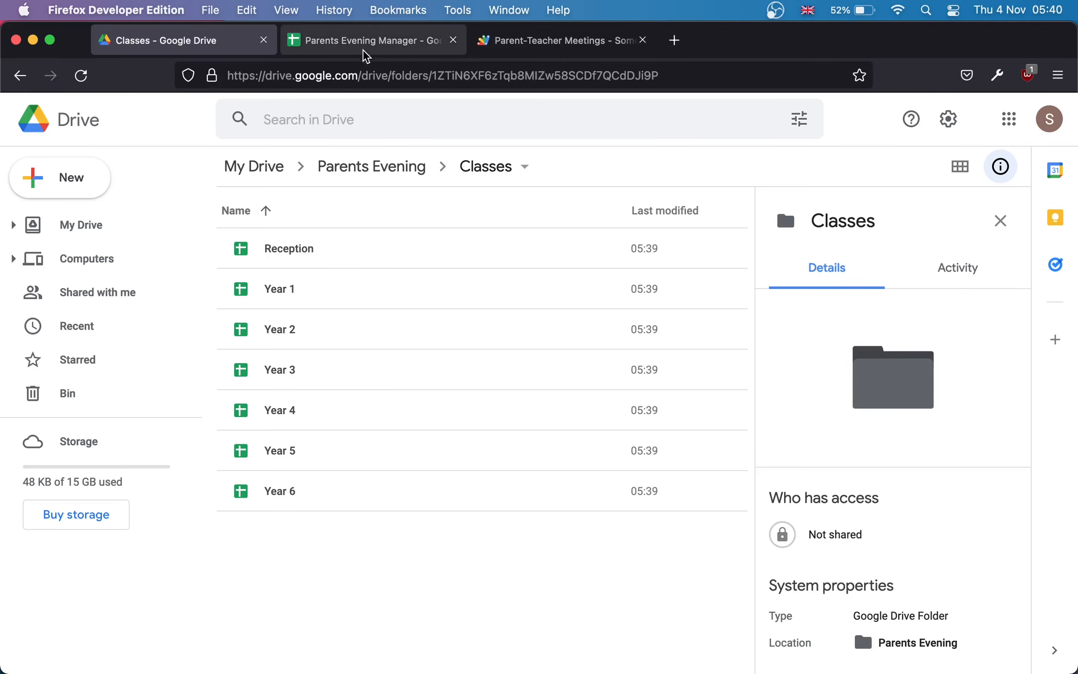
{"action": "left_click", "coordinate": [364, 47]}
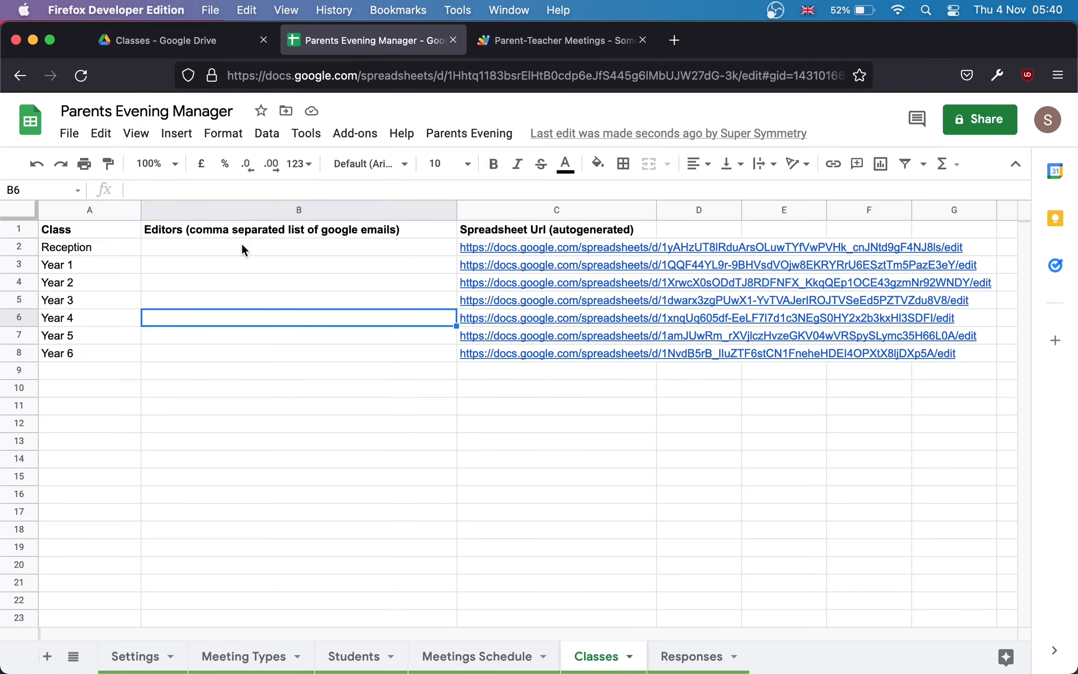
Step: Open the Year 2 spreadsheet from its Spreadsheet Url link and view its Meeting Types sheet
{"action": "left_click_drag", "start_coordinate": [242, 246], "coordinate": [237, 361]}
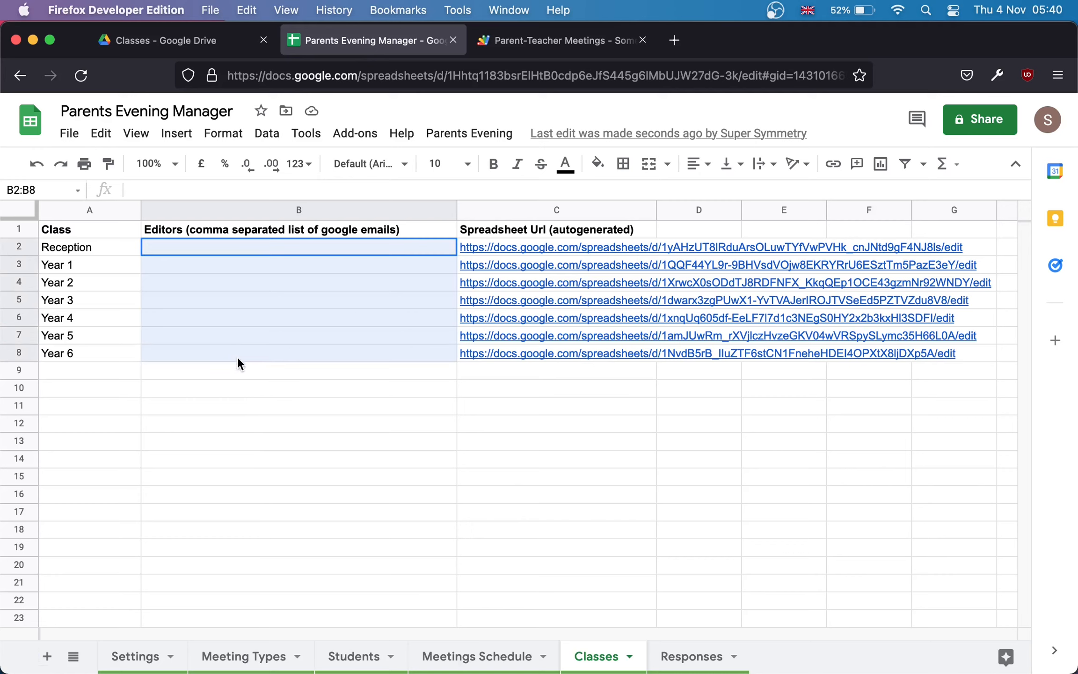
{"action": "left_click", "coordinate": [248, 319]}
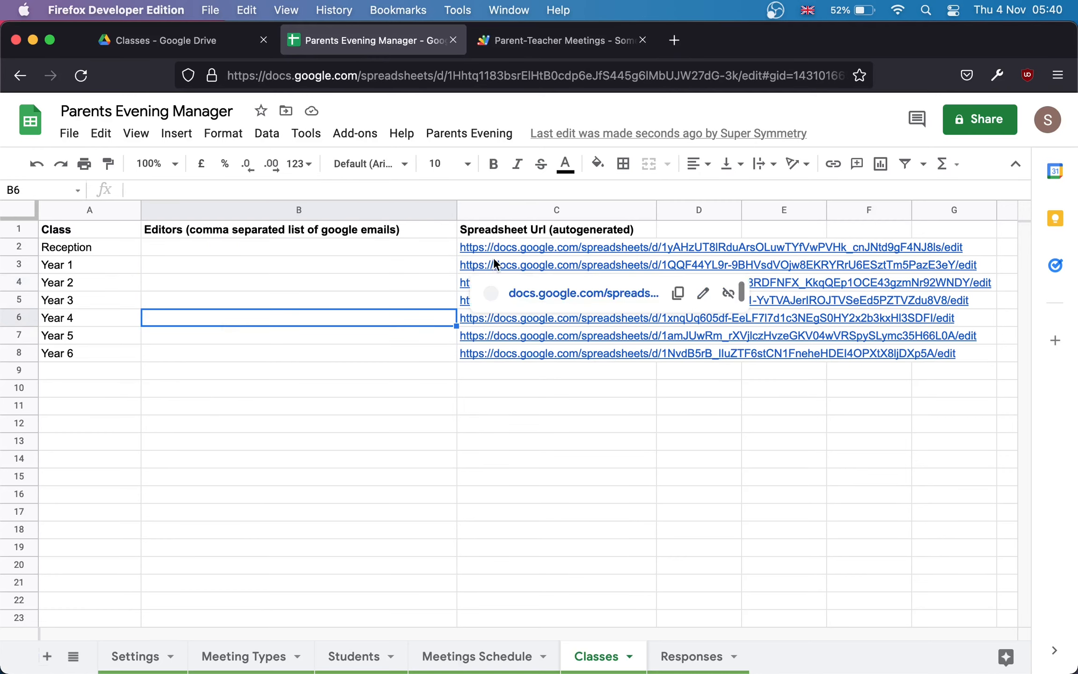
{"action": "mouse_move", "coordinate": [496, 245]}
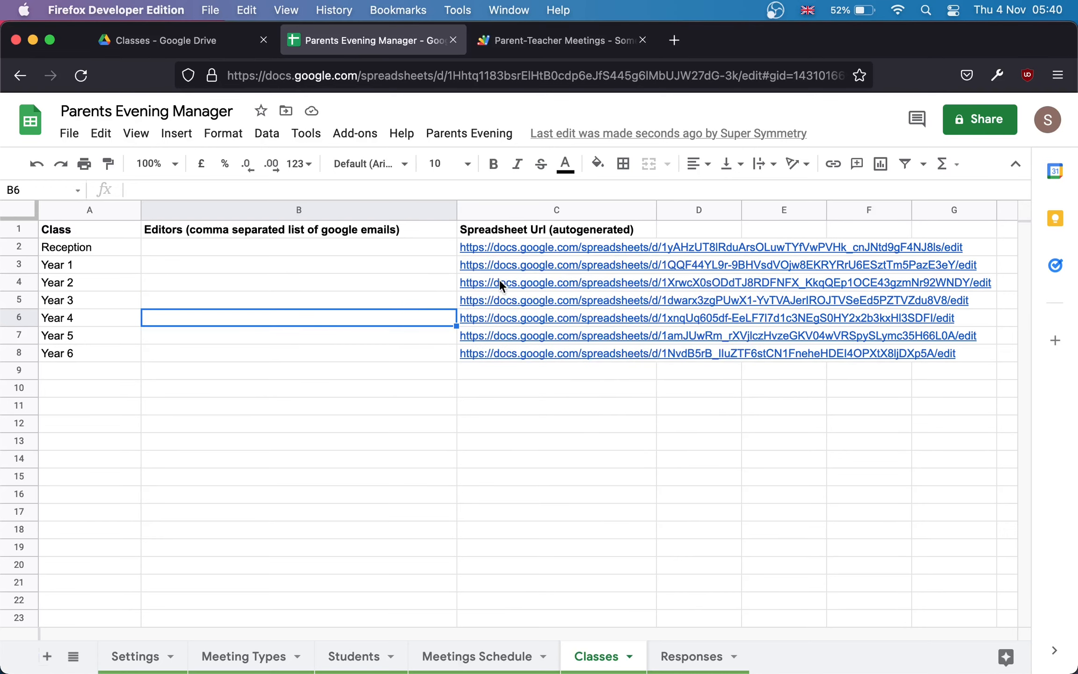
{"action": "mouse_move", "coordinate": [499, 280]}
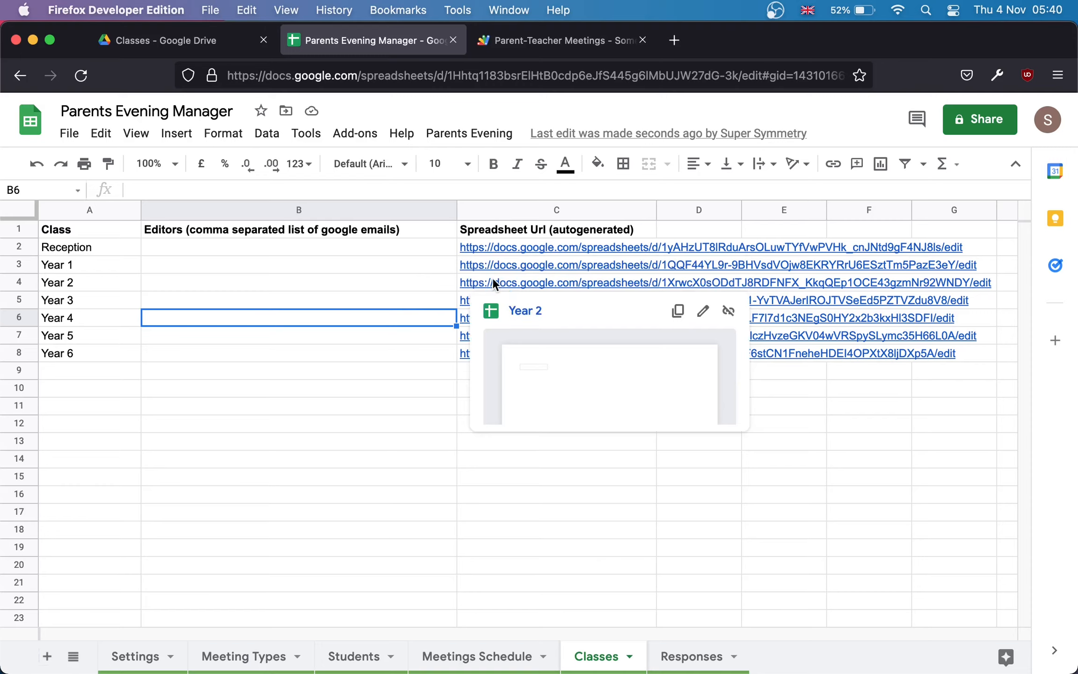
{"action": "left_click", "coordinate": [523, 315]}
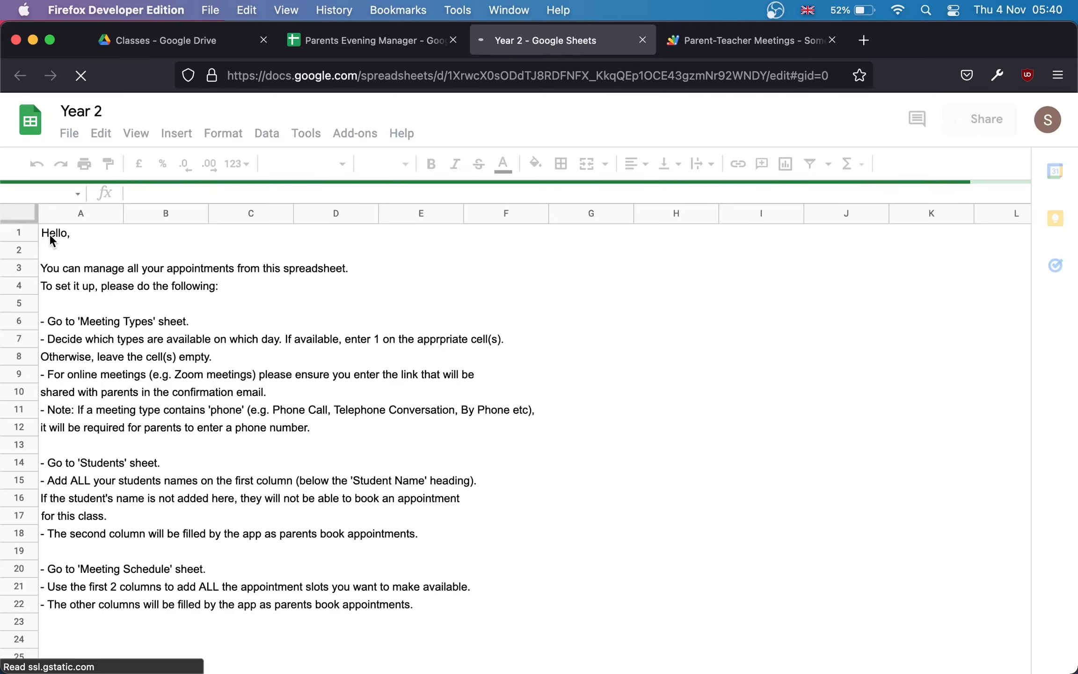
{"action": "left_click_drag", "start_coordinate": [49, 234], "coordinate": [82, 601]}
{"action": "left_click", "coordinate": [184, 512]}
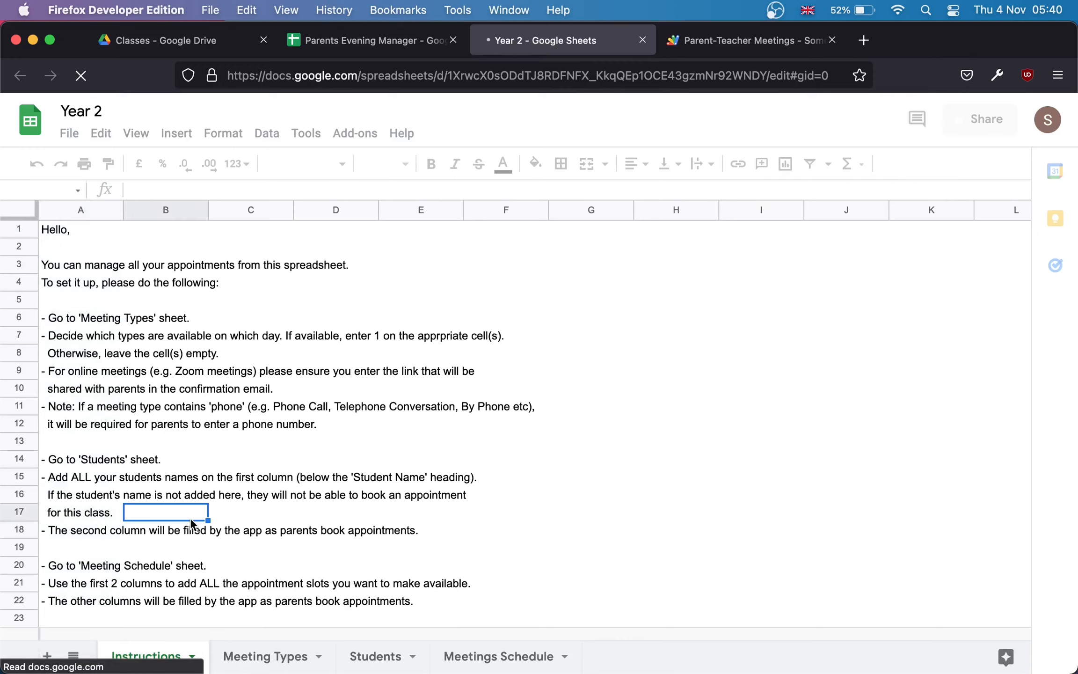
{"action": "left_click", "coordinate": [257, 658]}
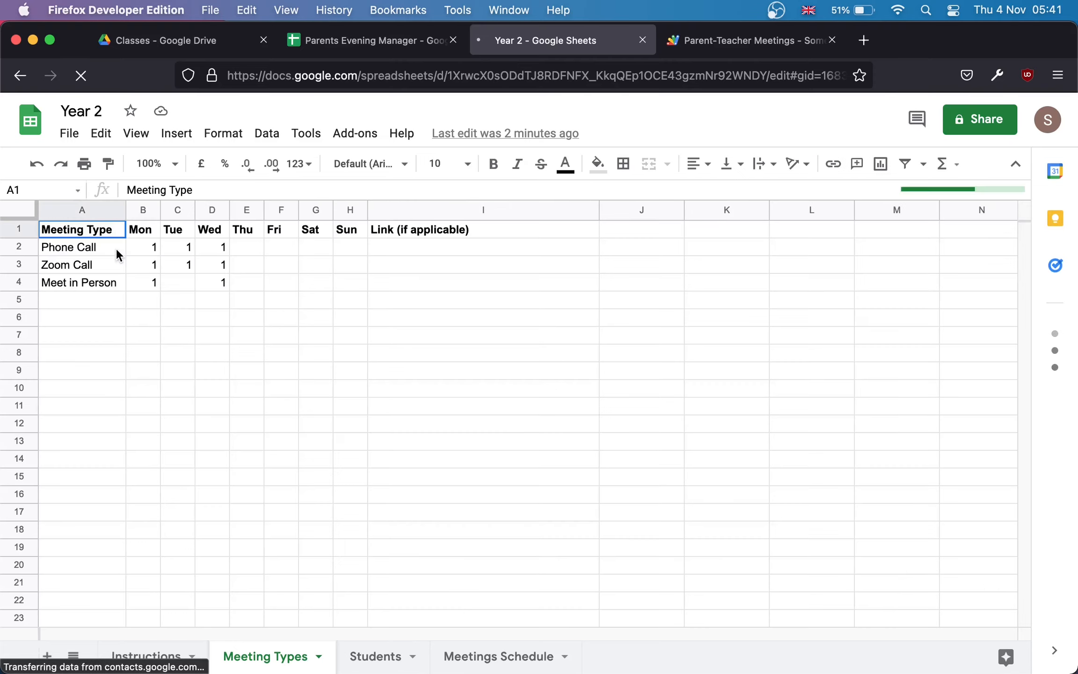
Step: Inspect the Zoom Call meeting type and its link entry, then open Year 2's Students sheet
{"action": "left_click", "coordinate": [90, 303]}
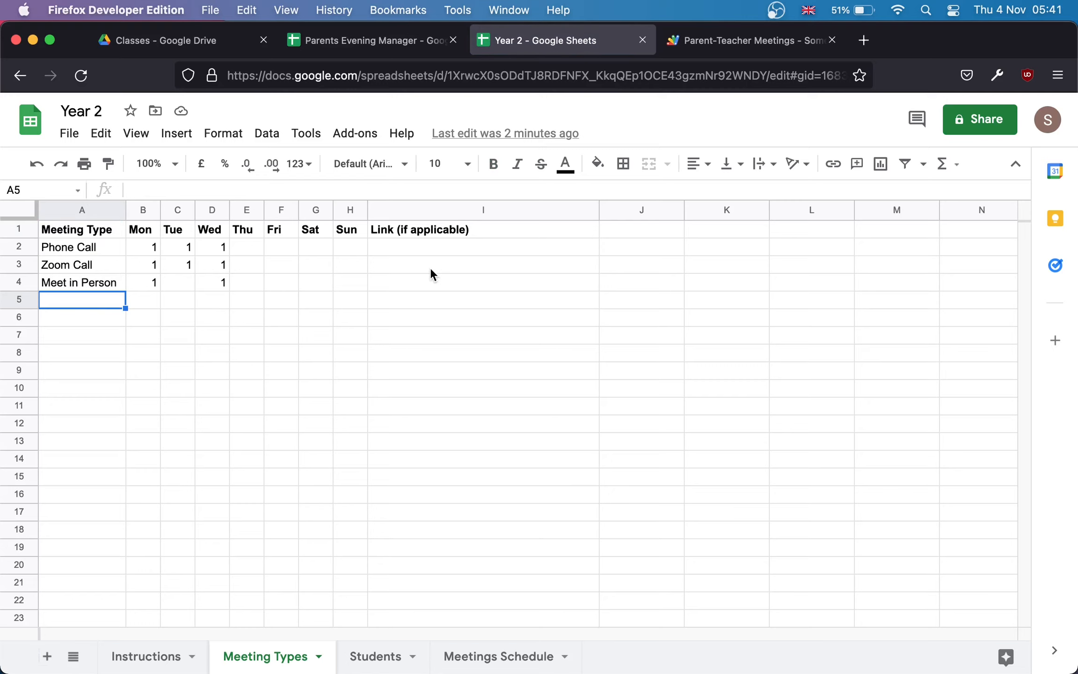
{"action": "left_click", "coordinate": [68, 269]}
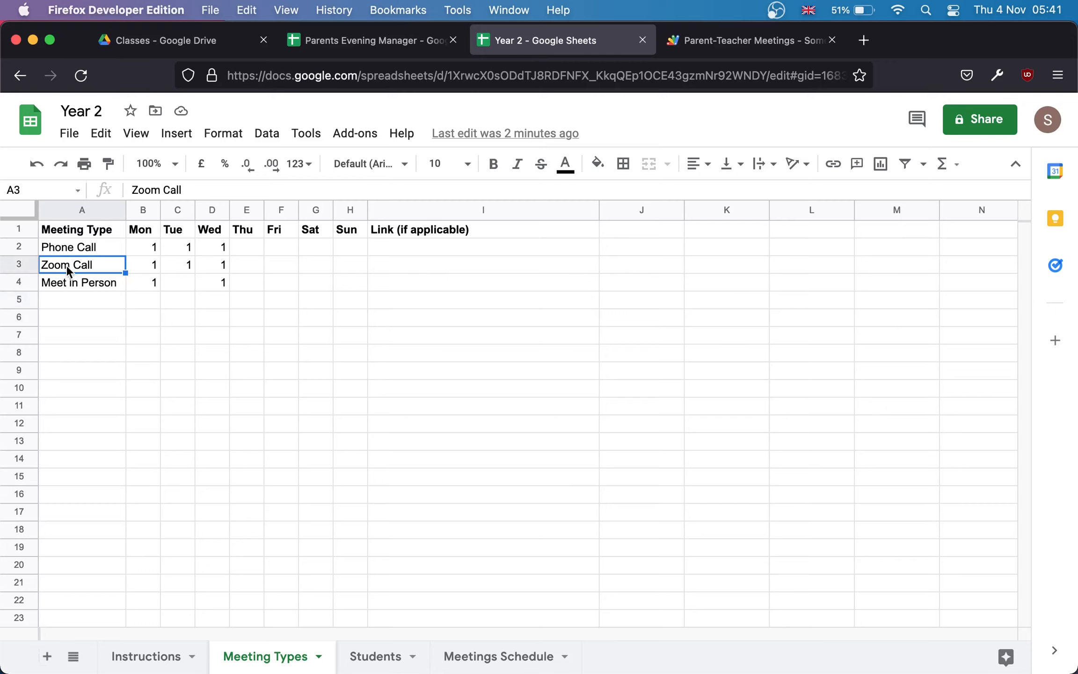
{"action": "left_click", "coordinate": [397, 268]}
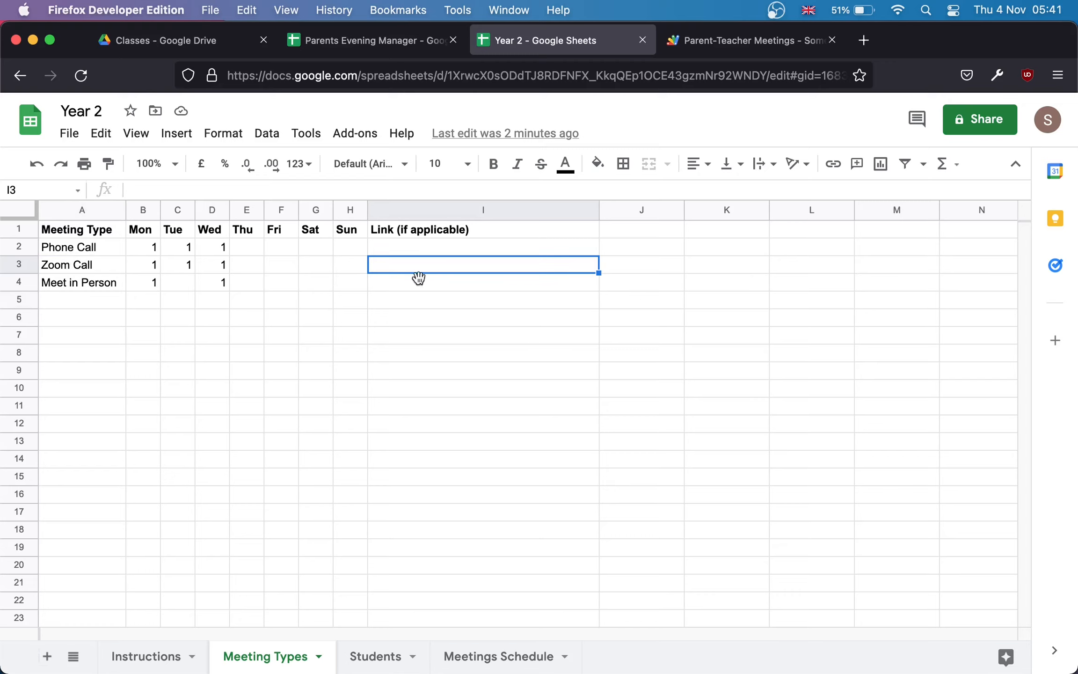
{"action": "left_click", "coordinate": [368, 660]}
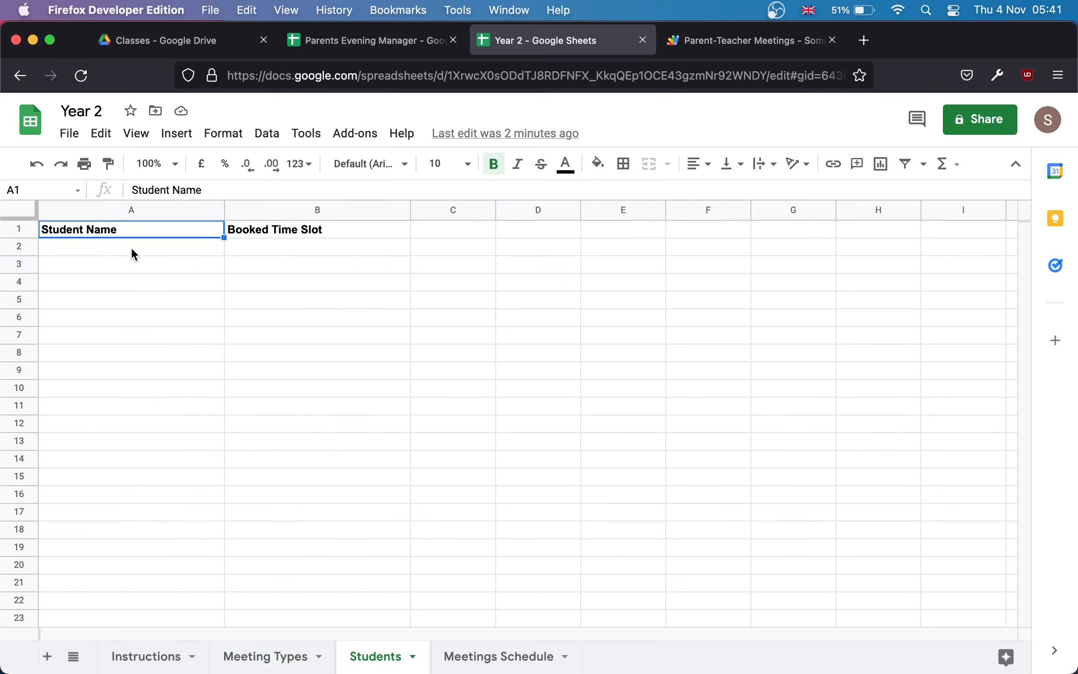
Step: Compare with the manager's Students sheet, then select Year 2's Student Name cells starting at A2
{"action": "left_click", "coordinate": [377, 41]}
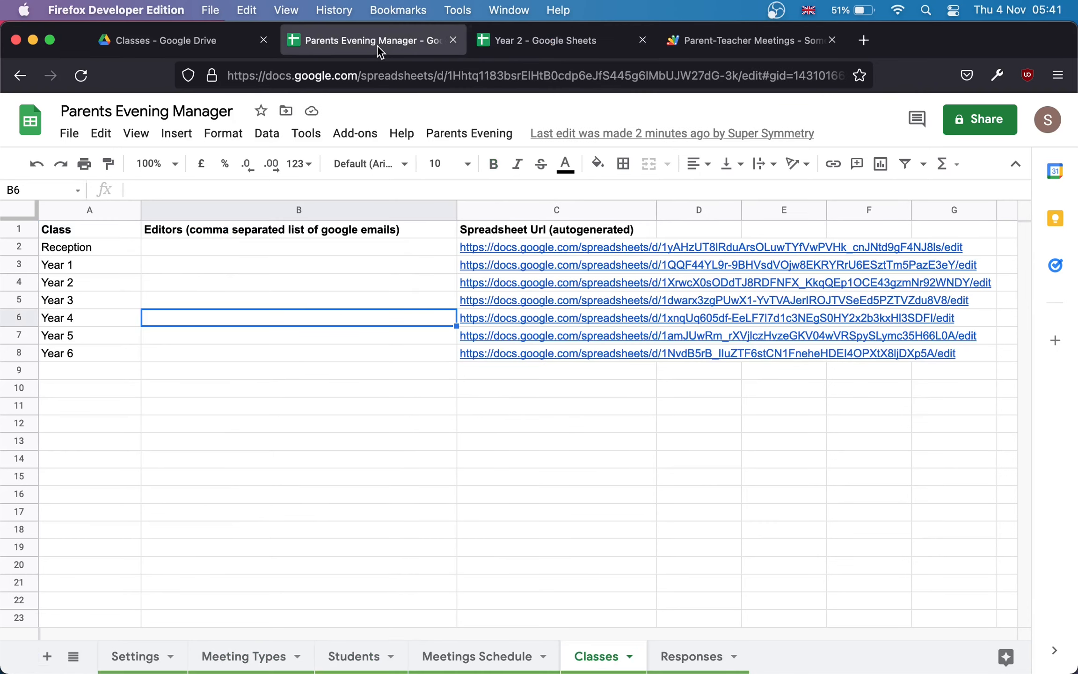
{"action": "left_click", "coordinate": [356, 656]}
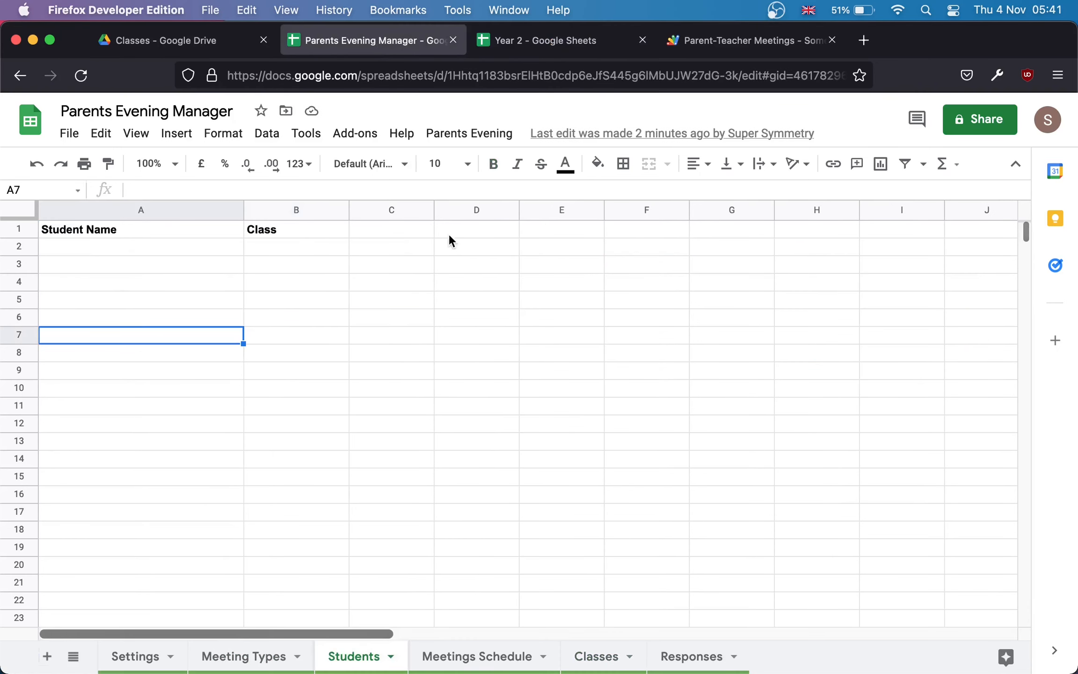
{"action": "left_click", "coordinate": [550, 38]}
{"action": "left_click_drag", "start_coordinate": [209, 250], "coordinate": [199, 473]}
{"action": "left_click", "coordinate": [169, 249]}
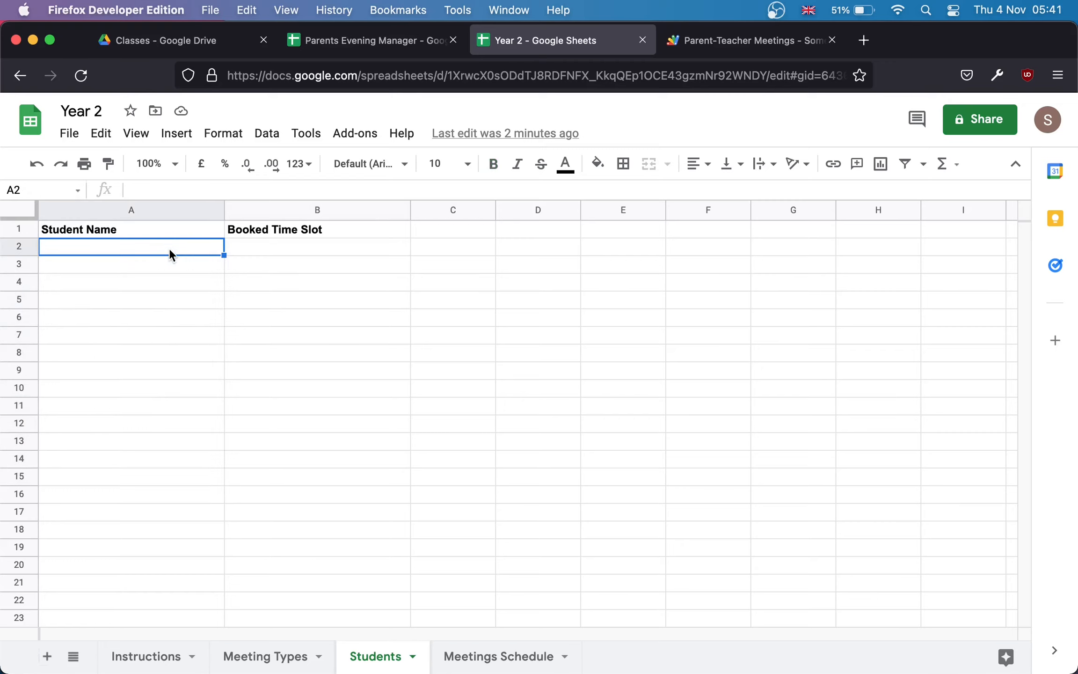
{"action": "left_click_drag", "start_coordinate": [169, 248], "coordinate": [163, 482]}
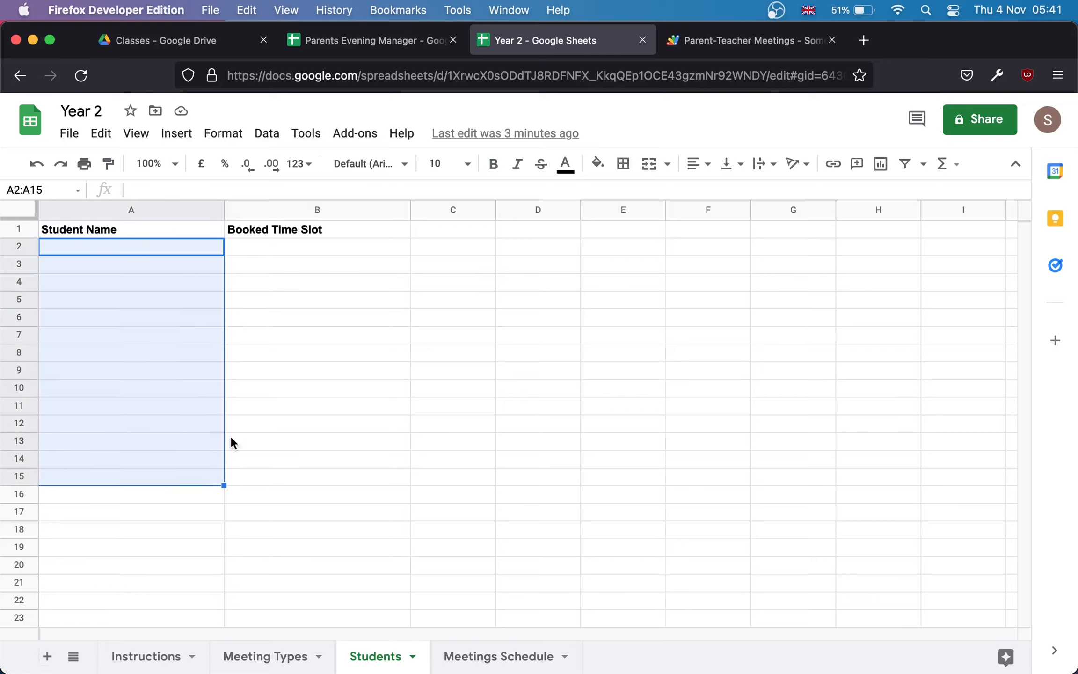
{"action": "left_click", "coordinate": [164, 245]}
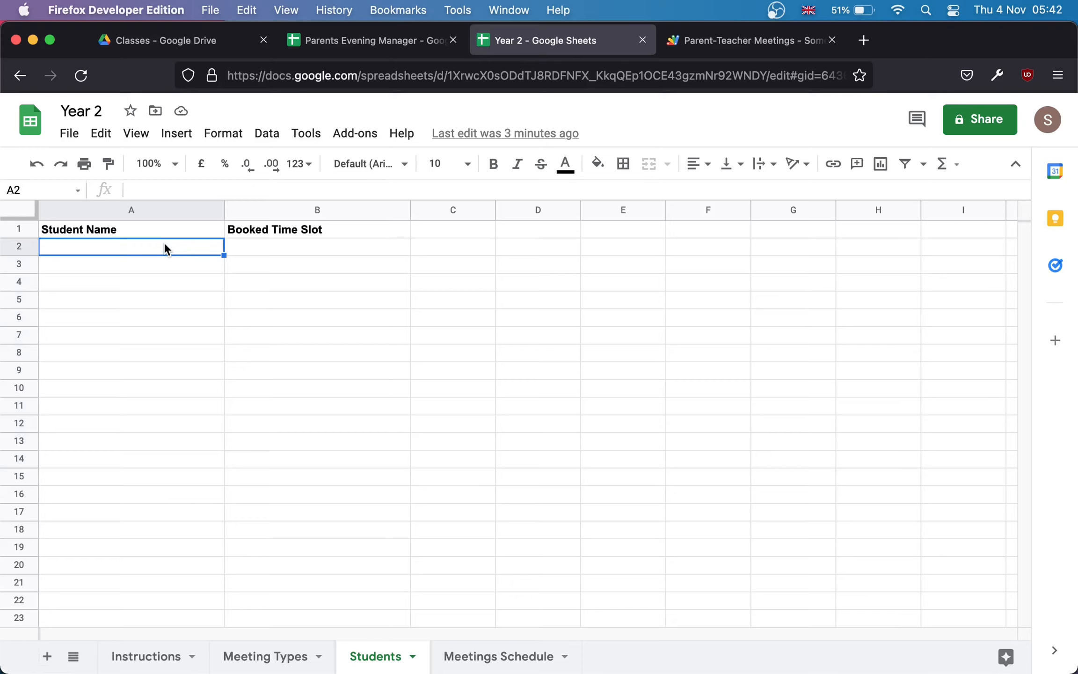
Step: Enter two student names in A2 and A3 under Student Name
{"action": "type", "text": "Joh"}
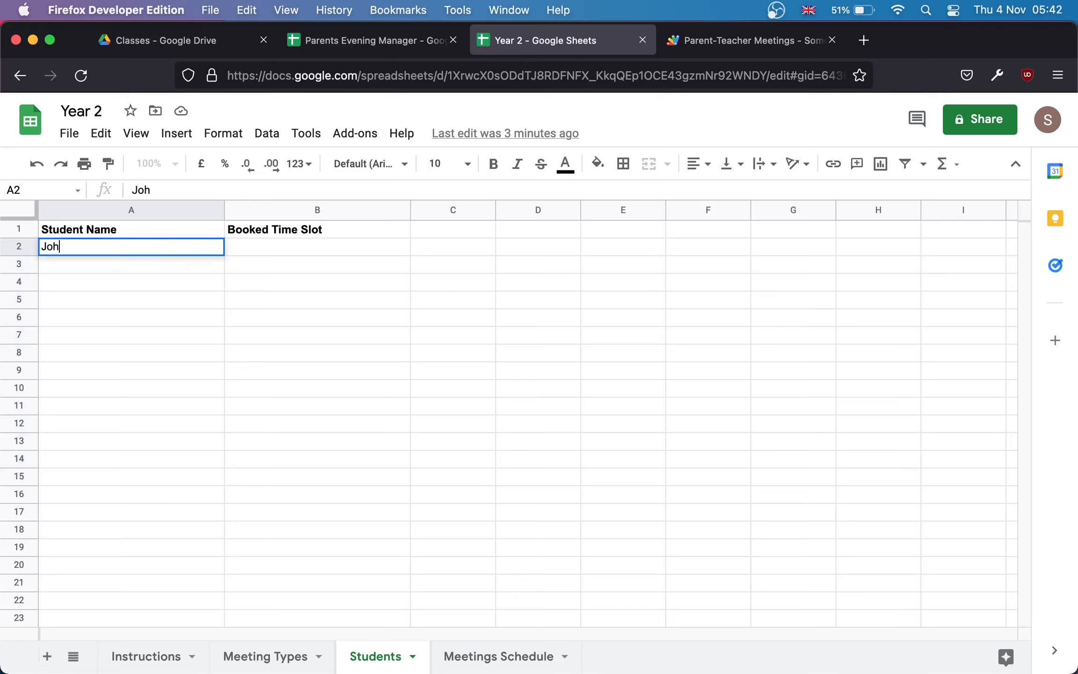
{"action": "type", "text": "n Doe"}
{"action": "key", "text": "Return"}
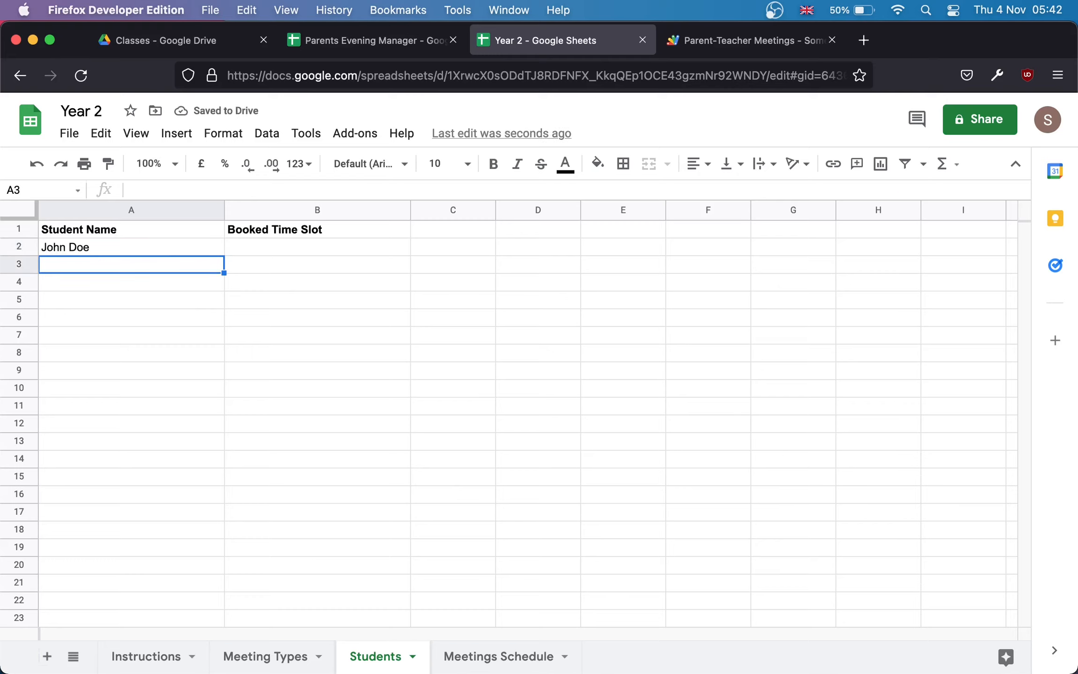
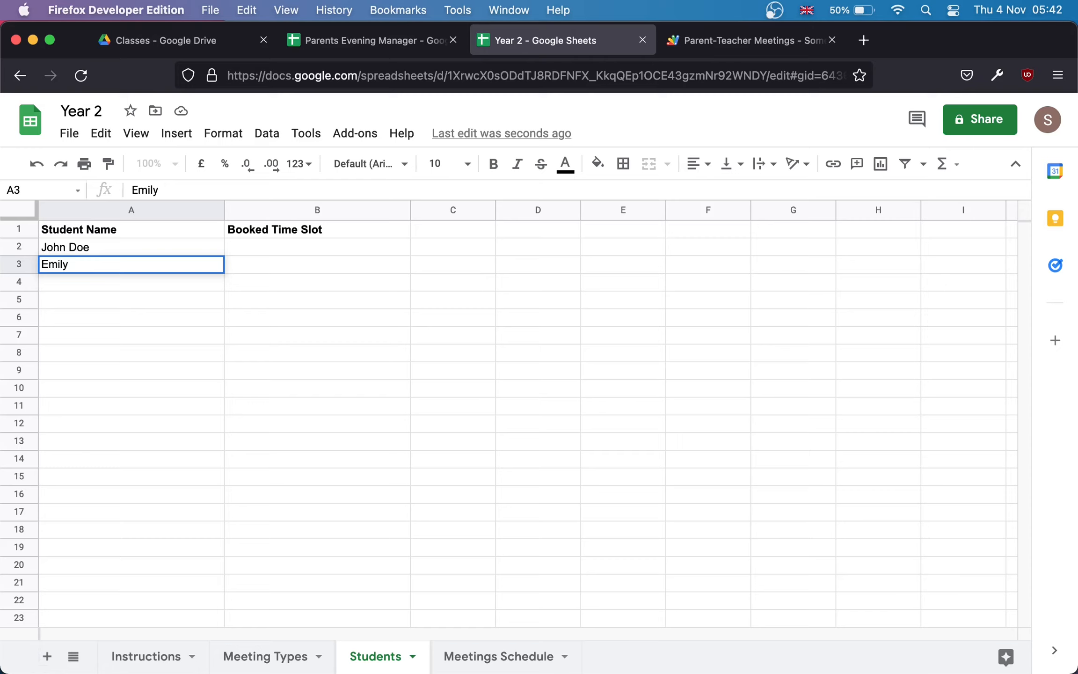
{"action": "key", "text": "Return"}
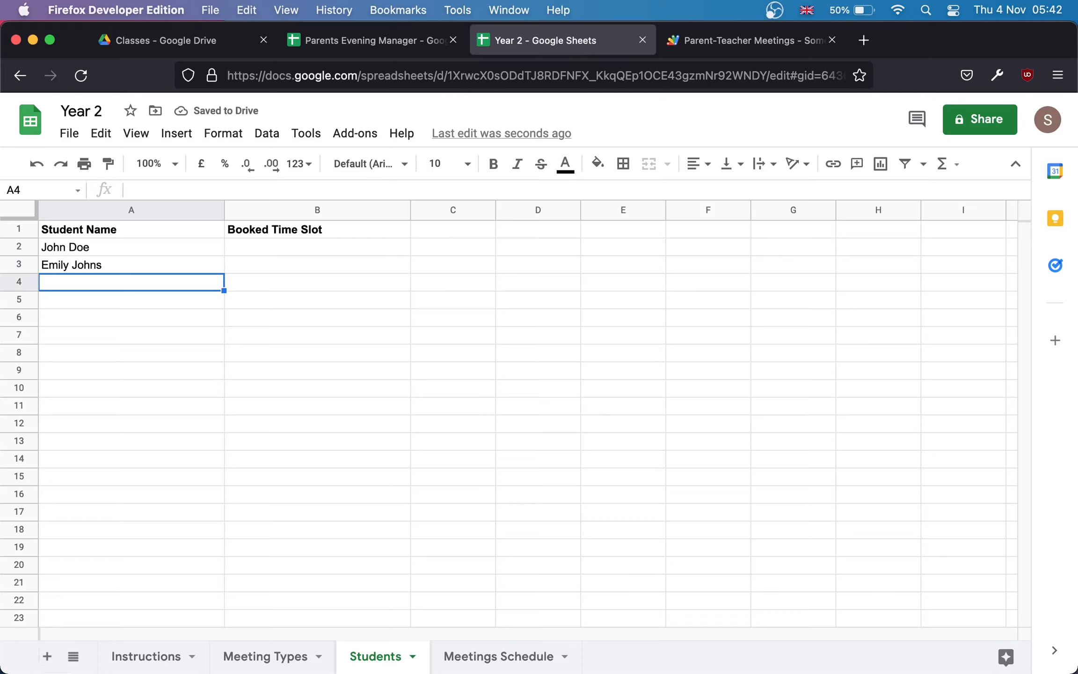
{"action": "key", "text": "Tab"}
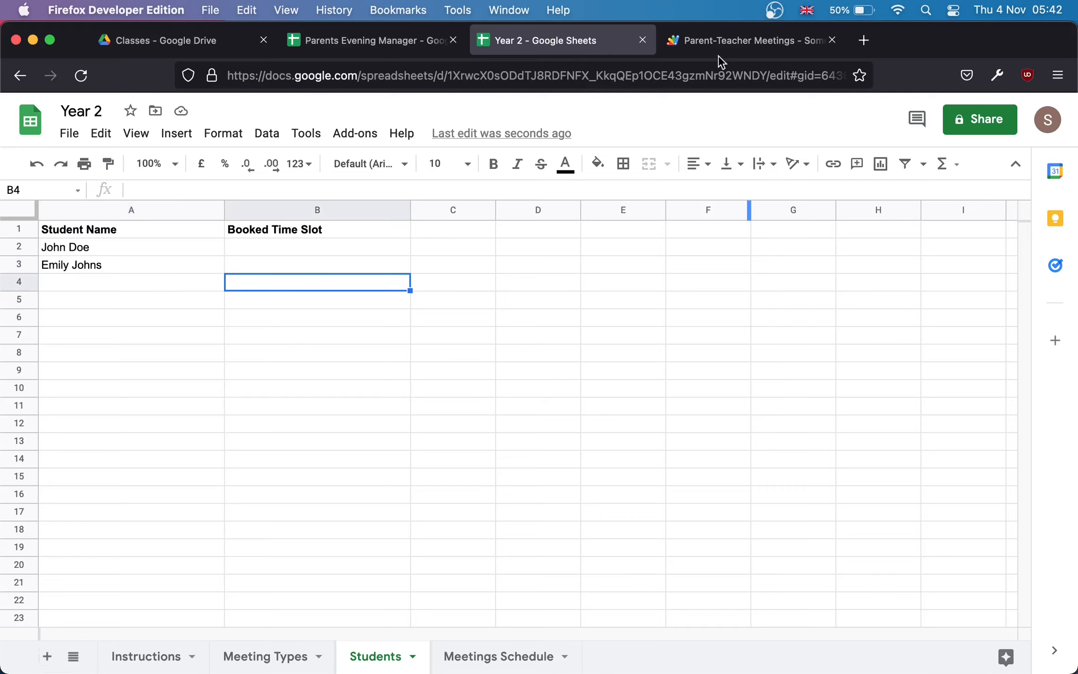
{"action": "left_click", "coordinate": [718, 44]}
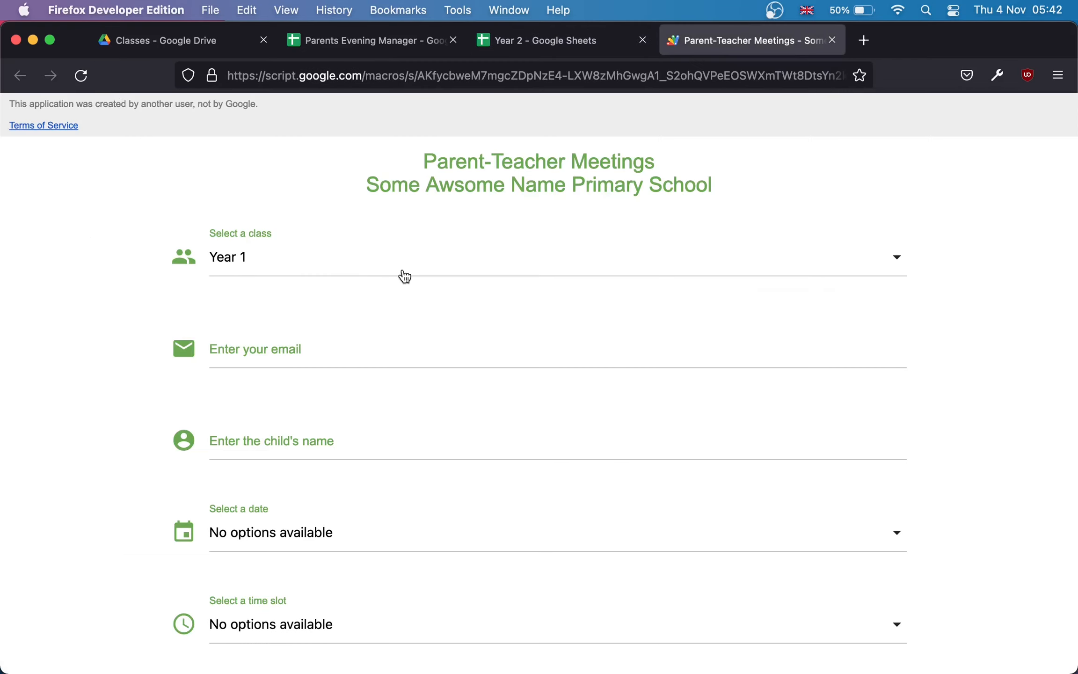
Step: Reload the booking form, choose class Year 2 and pick the suggested student name
{"action": "left_click", "coordinate": [81, 76]}
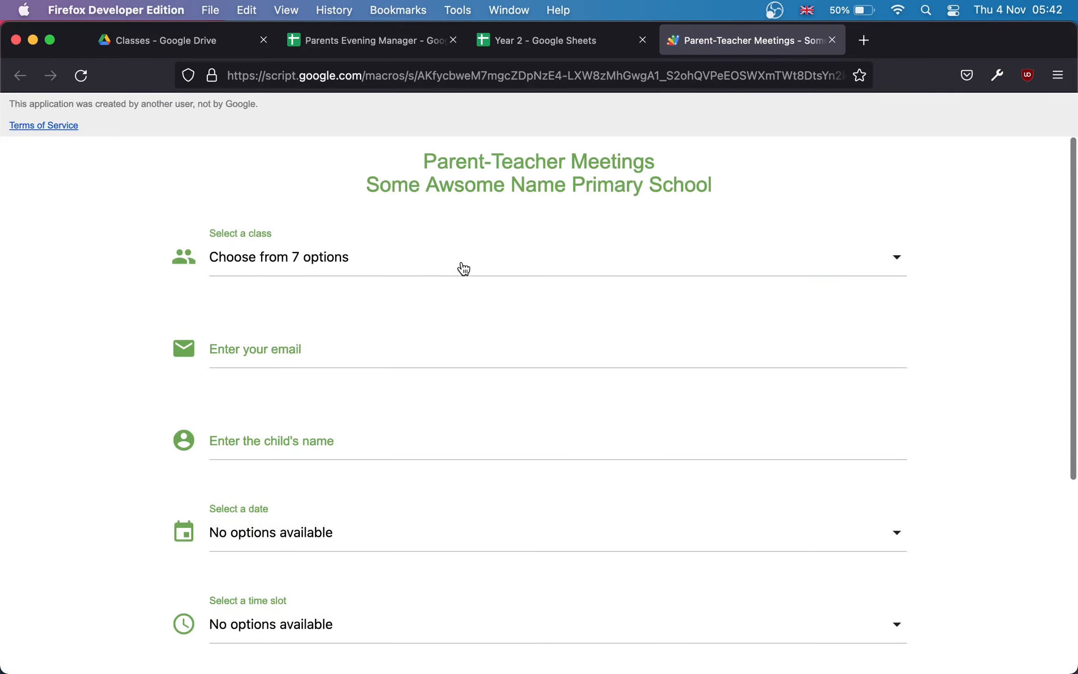
{"action": "left_click", "coordinate": [464, 268]}
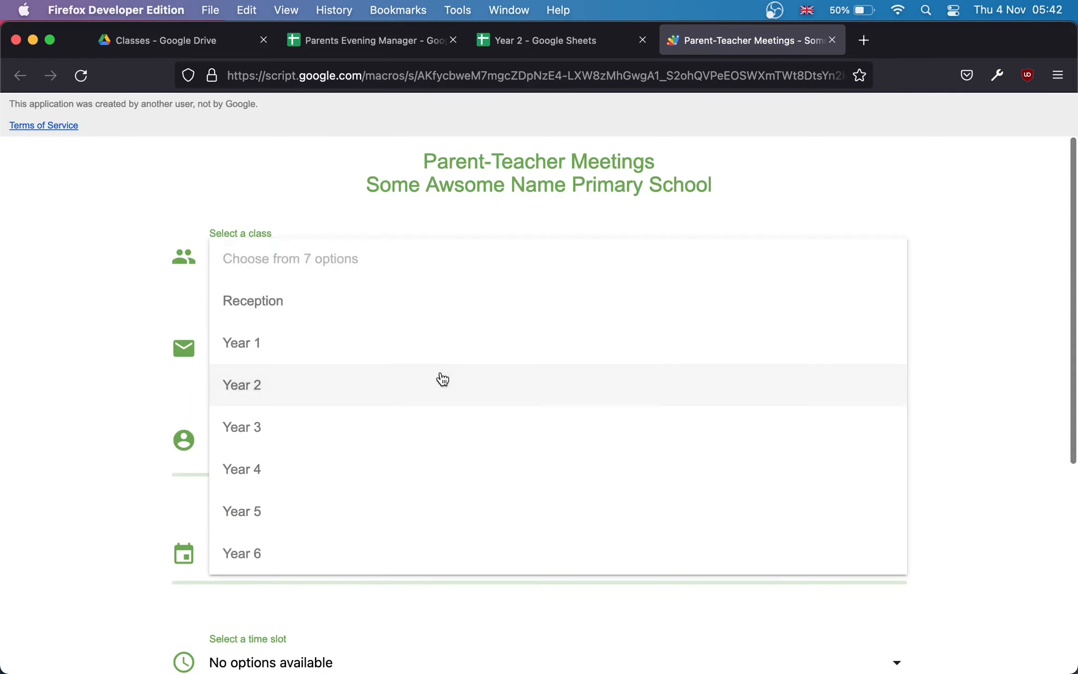
{"action": "left_click", "coordinate": [443, 378]}
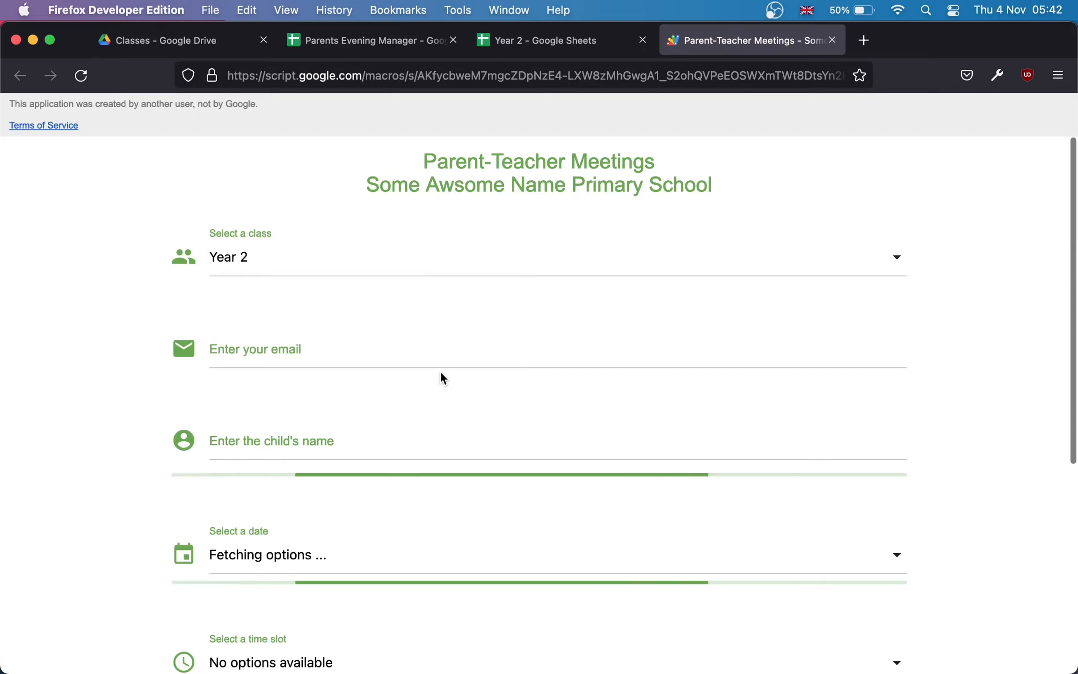
{"action": "left_click", "coordinate": [397, 438]}
{"action": "type", "text": "j"}
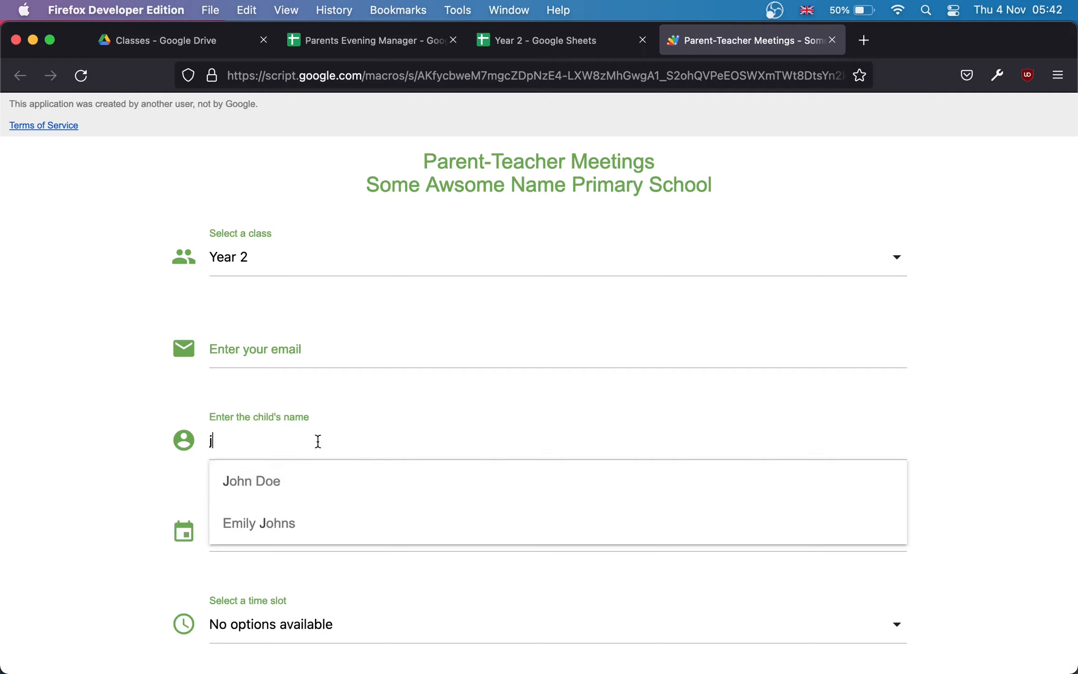
{"action": "type", "text": "ohn"}
{"action": "key", "text": "BackSpace"}
{"action": "key", "text": "BackSpace"}
{"action": "key", "text": "BackSpace"}
{"action": "key", "text": "BackSpace"}
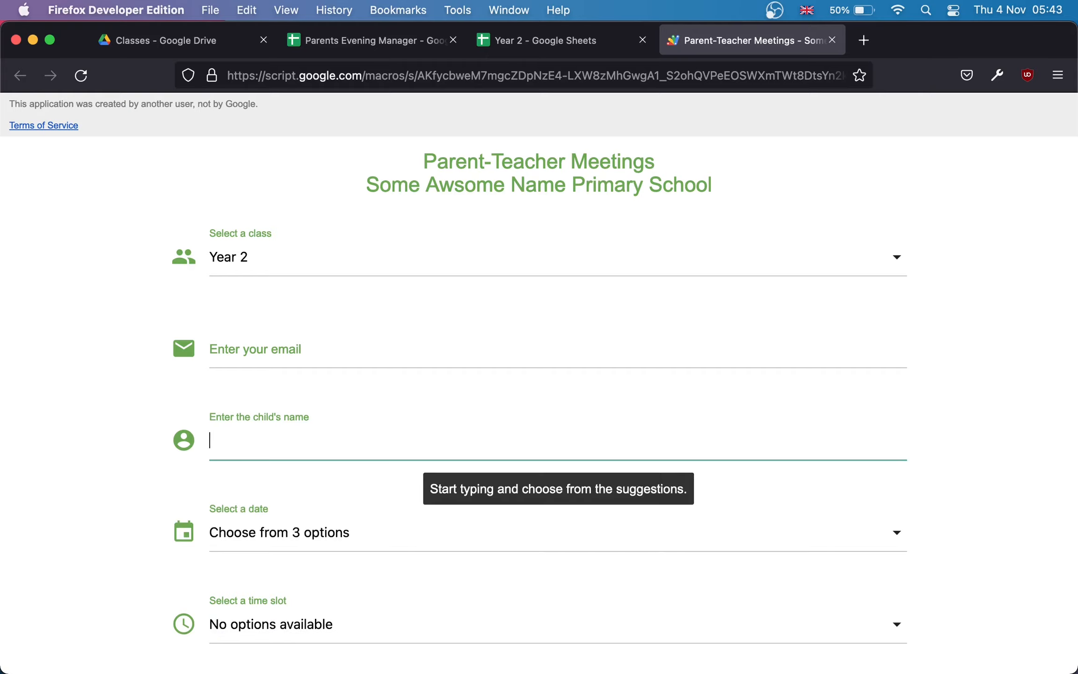
{"action": "type", "text": "do"}
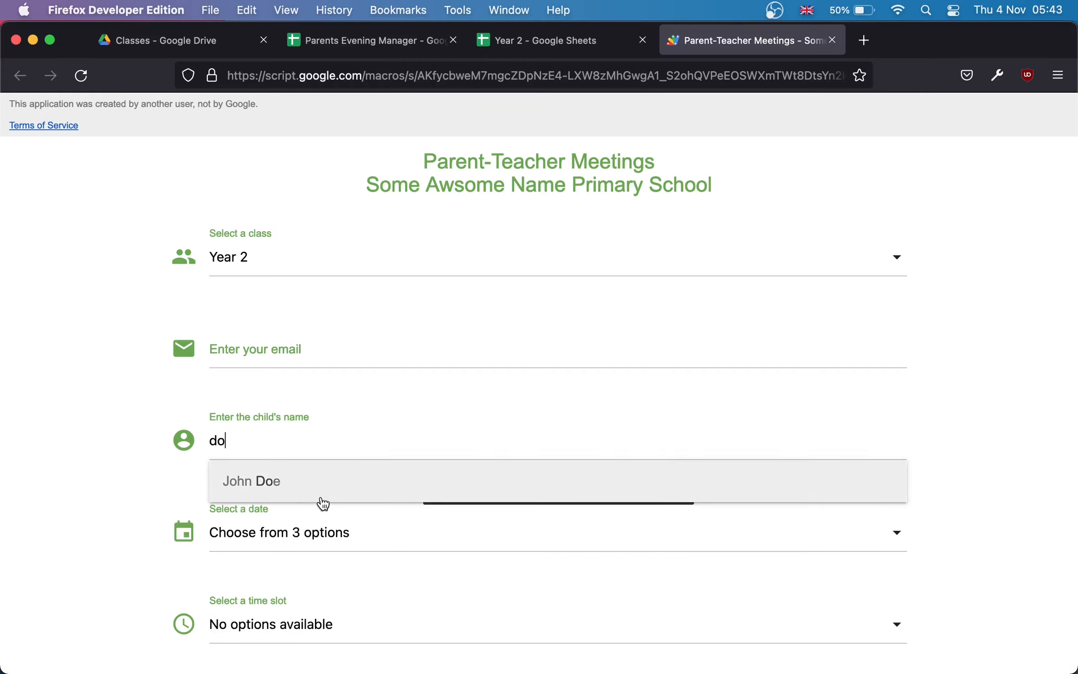
{"action": "left_click", "coordinate": [278, 484]}
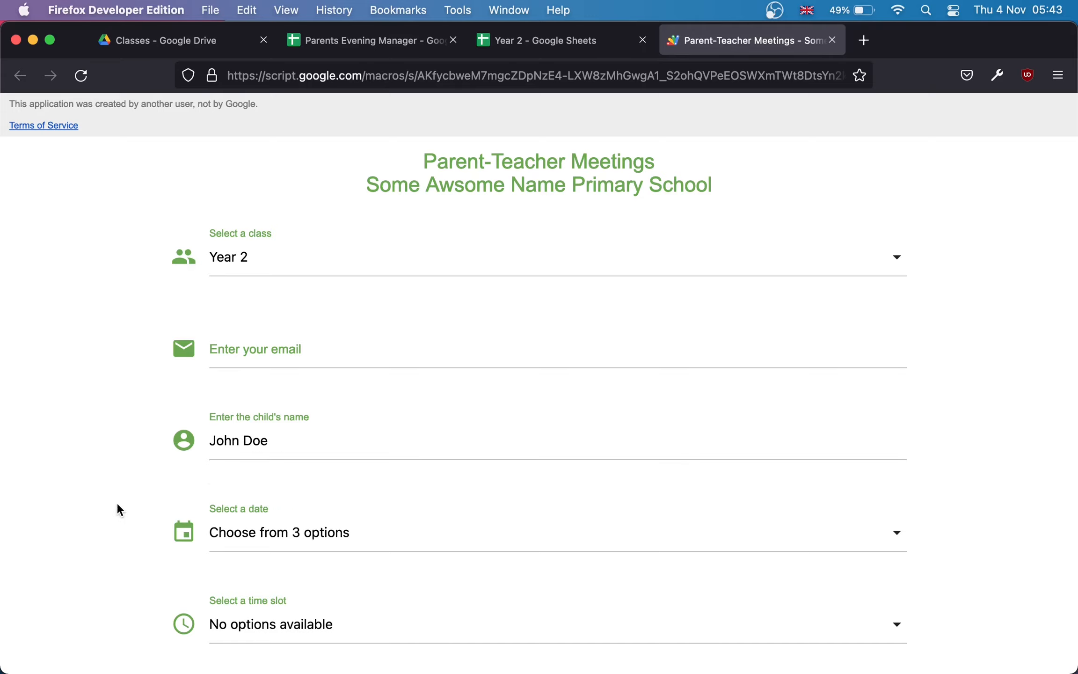
Step: Try submitting the booking form, then return to the Parents Evening Manager spreadsheet
{"action": "scroll", "coordinate": [116, 502], "scroll_direction": "down", "scroll_amount": 5}
{"action": "left_click", "coordinate": [202, 604]}
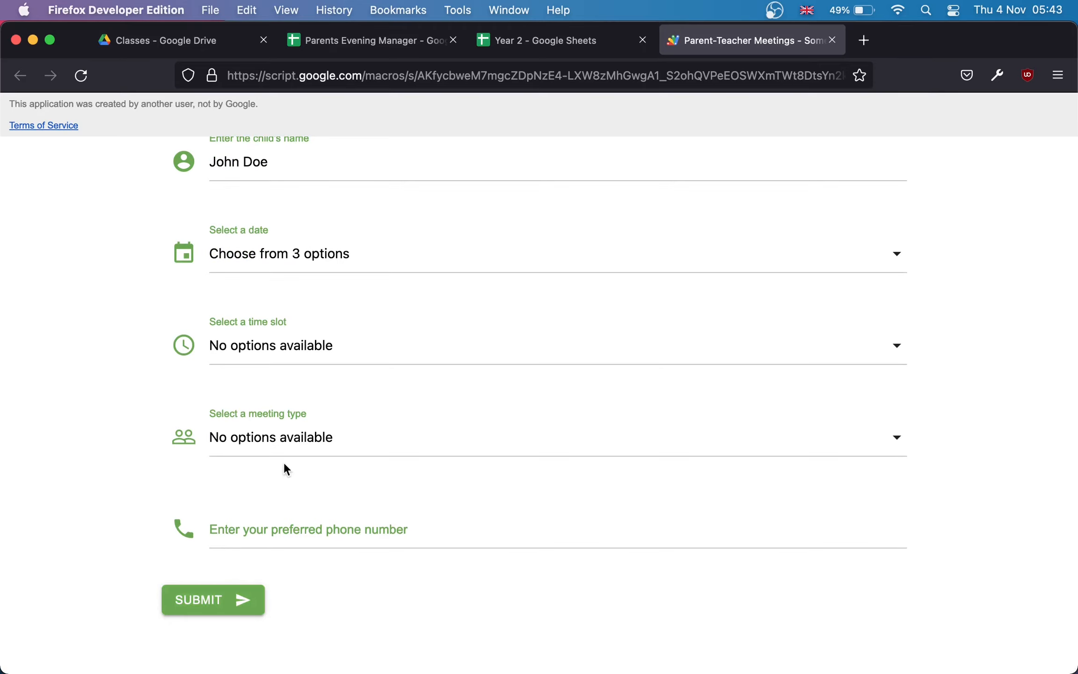
{"action": "left_click", "coordinate": [363, 42]}
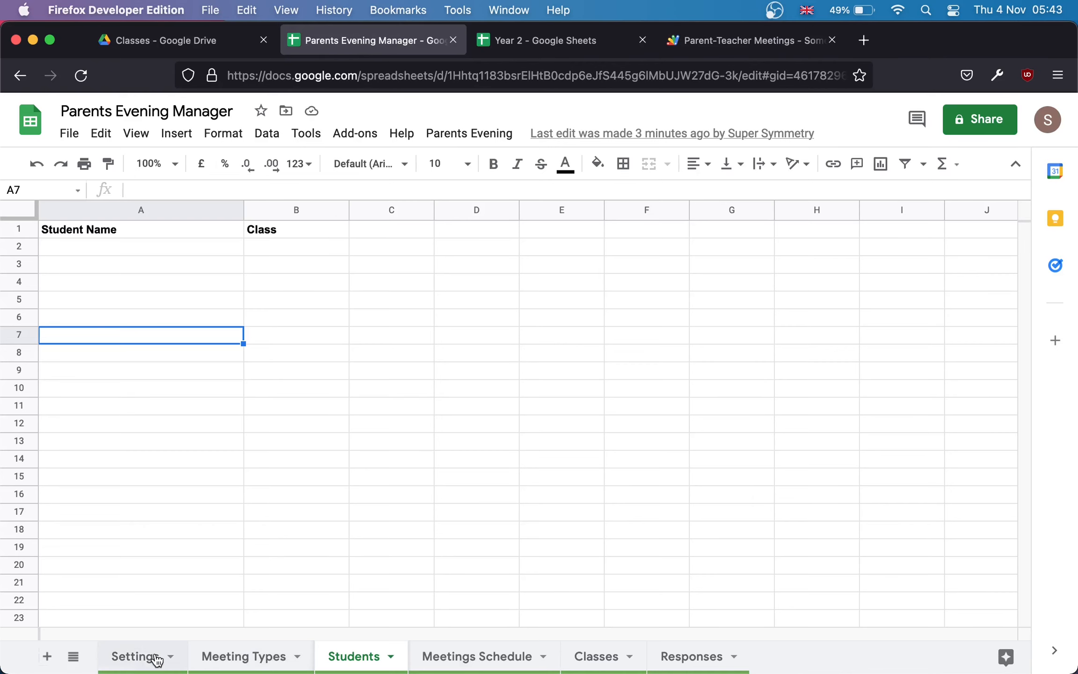
Step: Review Form Validation on the Settings sheet, then refocus the form's child name field
{"action": "left_click", "coordinate": [136, 657]}
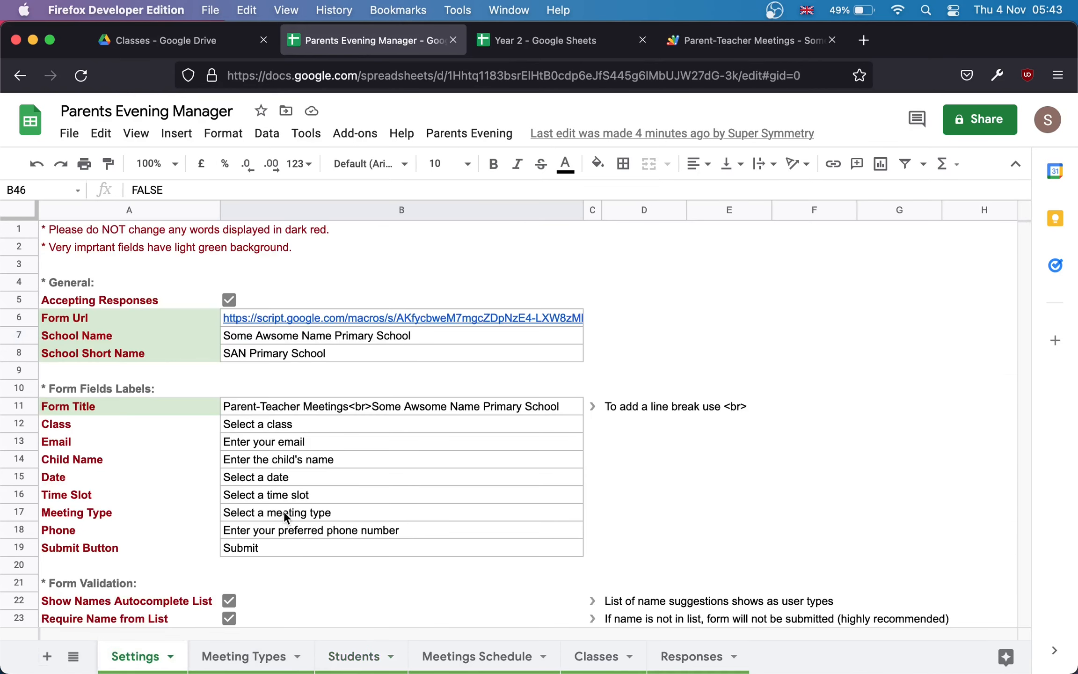
{"action": "scroll", "coordinate": [284, 512], "scroll_direction": "down", "scroll_amount": 1}
{"action": "scroll", "coordinate": [284, 511], "scroll_direction": "down", "scroll_amount": 2}
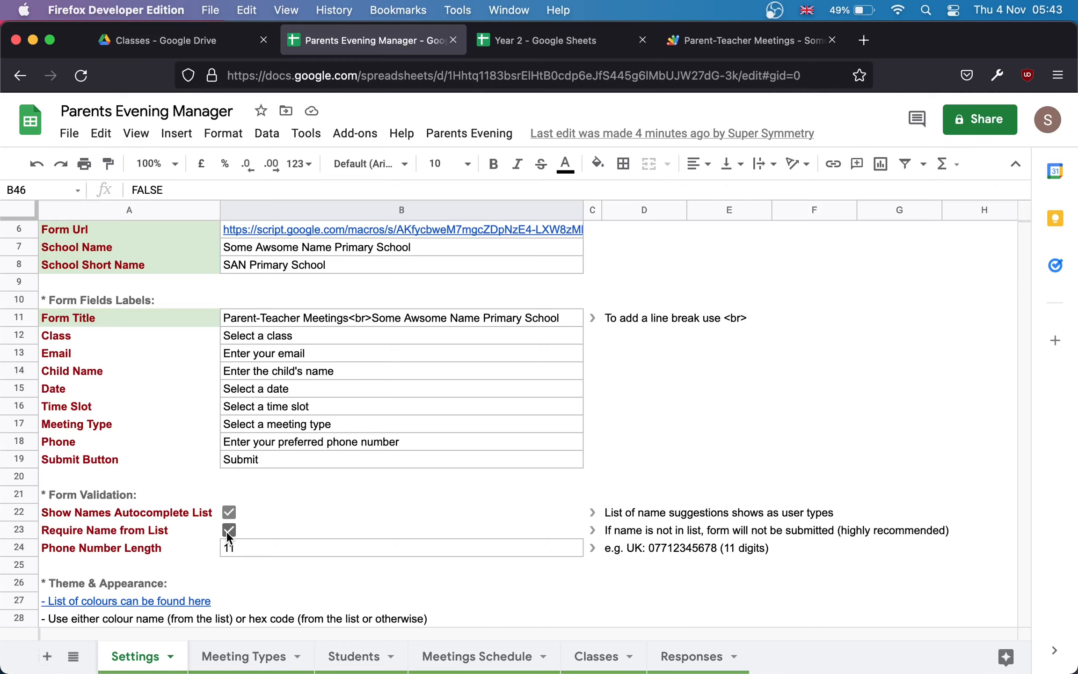
{"action": "left_click", "coordinate": [748, 42]}
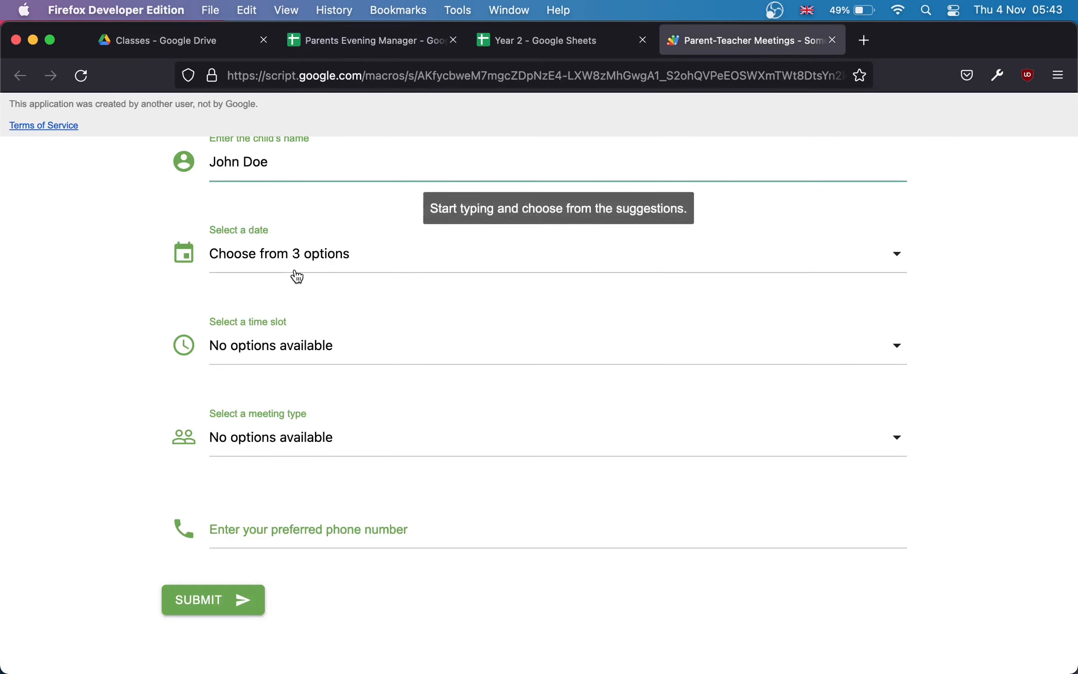
{"action": "left_click", "coordinate": [330, 163]}
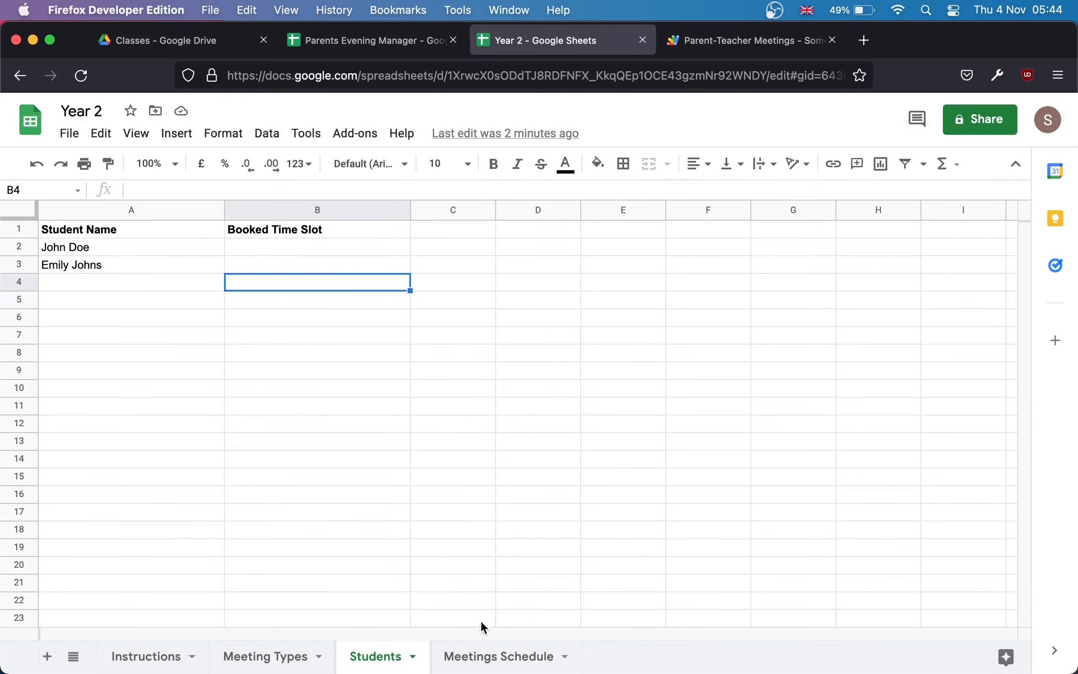
Step: Check both Meetings Schedule sheets, confirming Year 2's Student cells like C14 are empty
{"action": "left_click", "coordinate": [474, 662]}
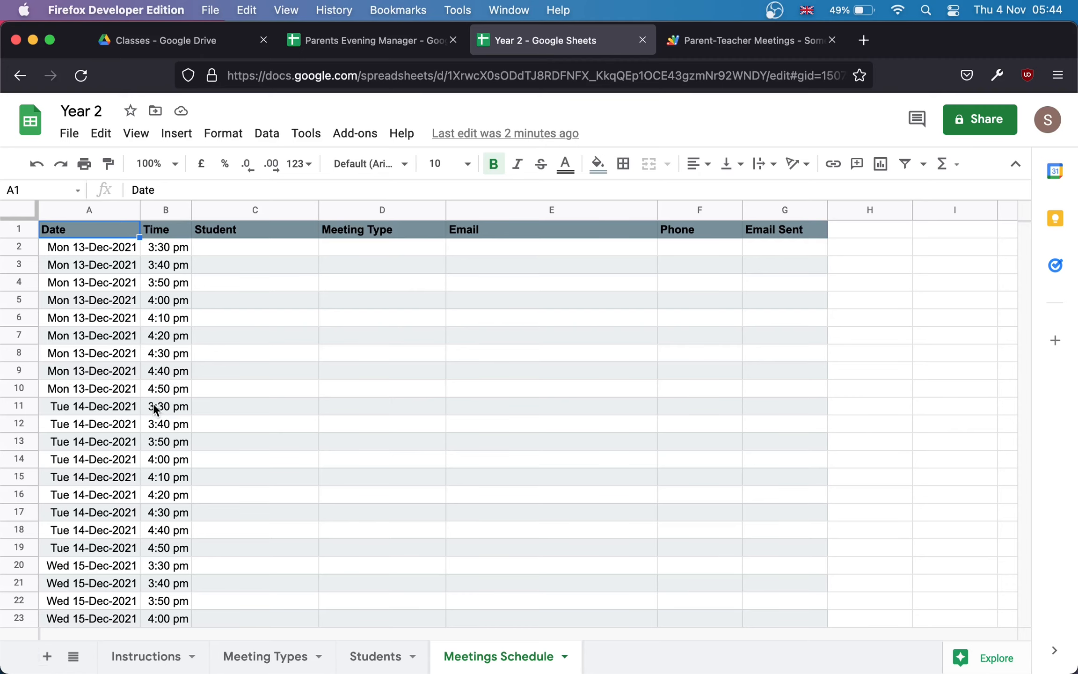
{"action": "left_click", "coordinate": [749, 51]}
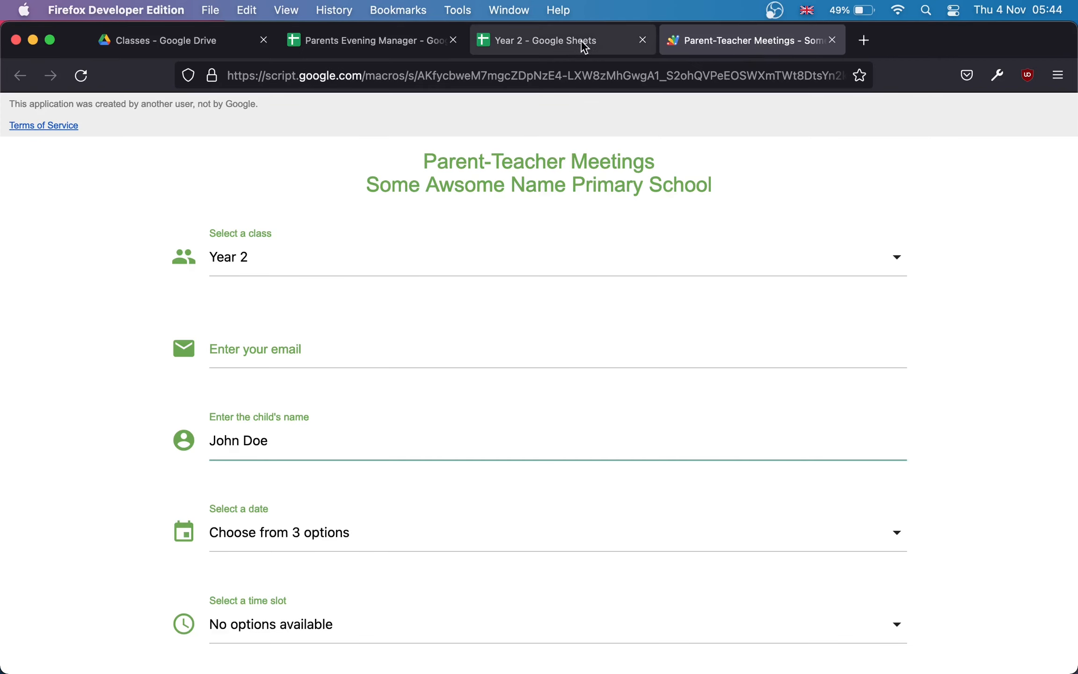
{"action": "left_click", "coordinate": [557, 55]}
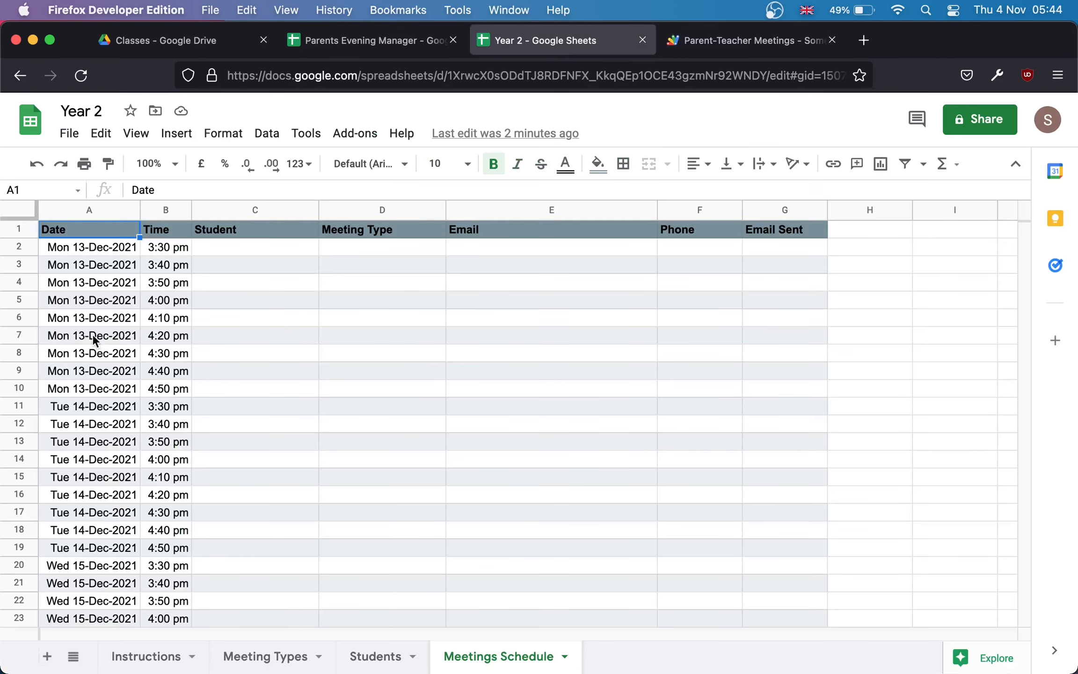
{"action": "left_click", "coordinate": [362, 49]}
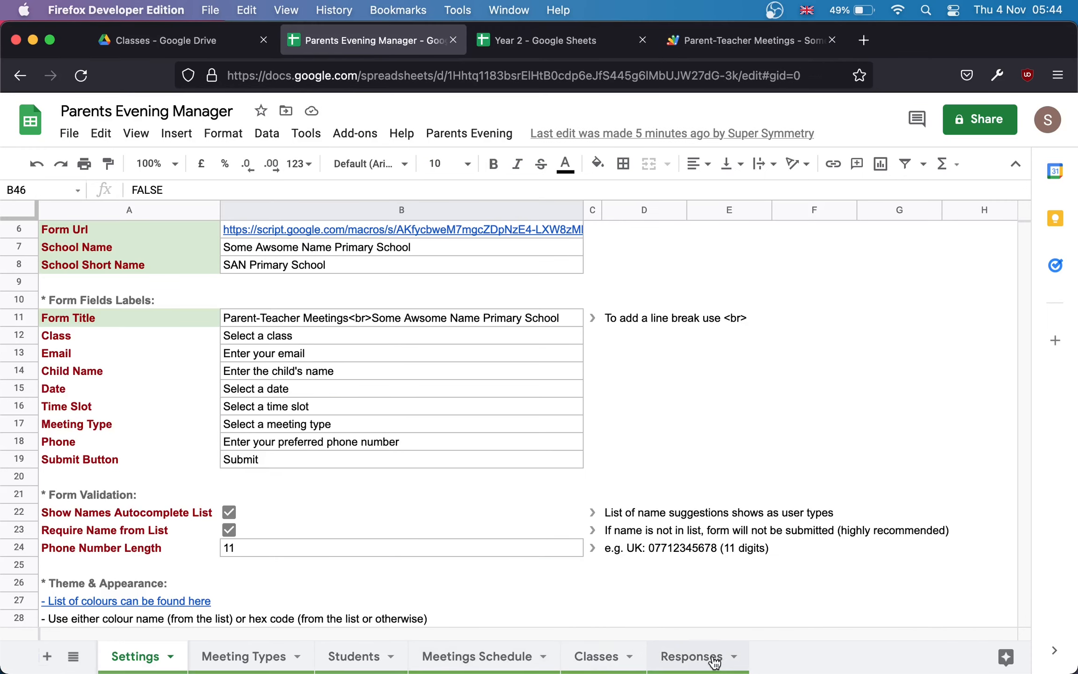
{"action": "left_click", "coordinate": [477, 657]}
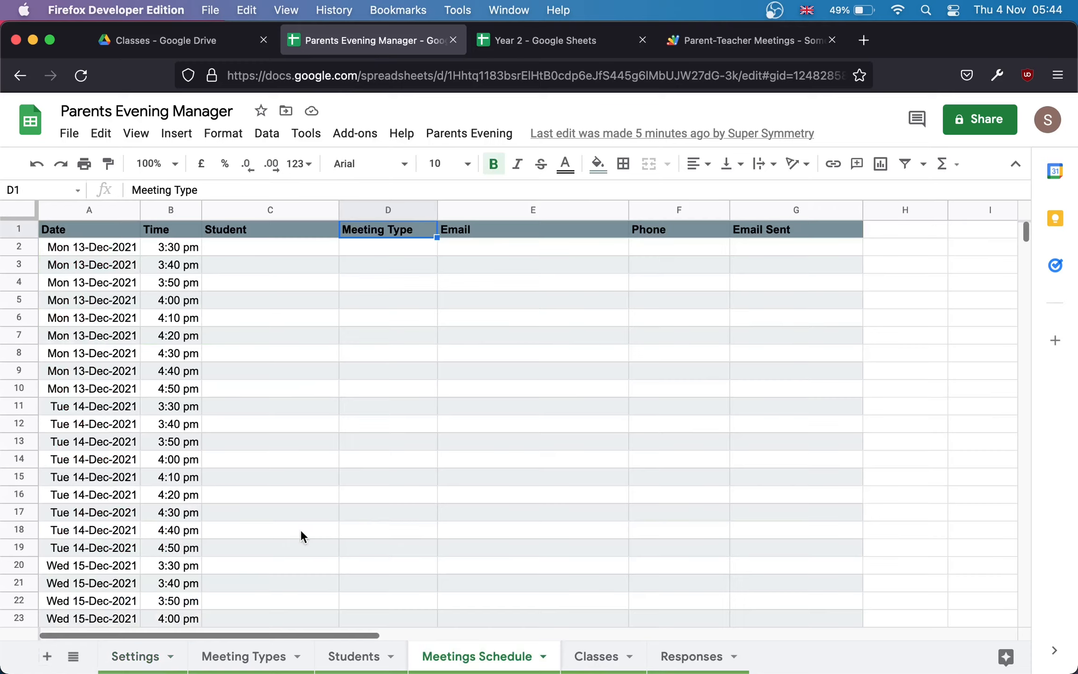
{"action": "left_click", "coordinate": [588, 40]}
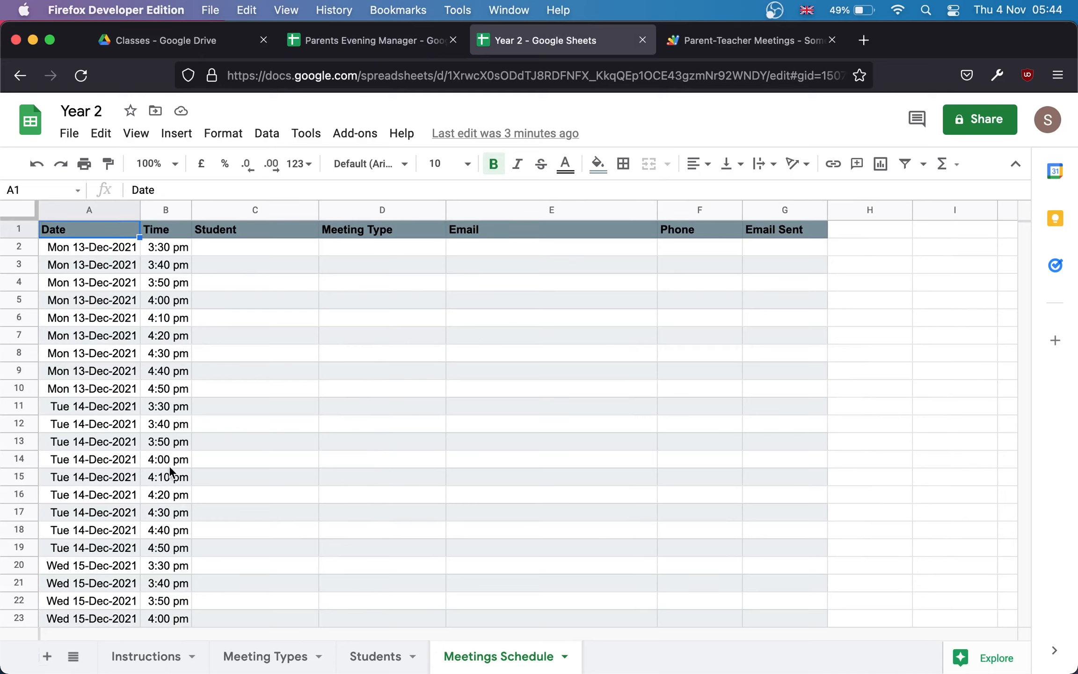
{"action": "left_click", "coordinate": [286, 453]}
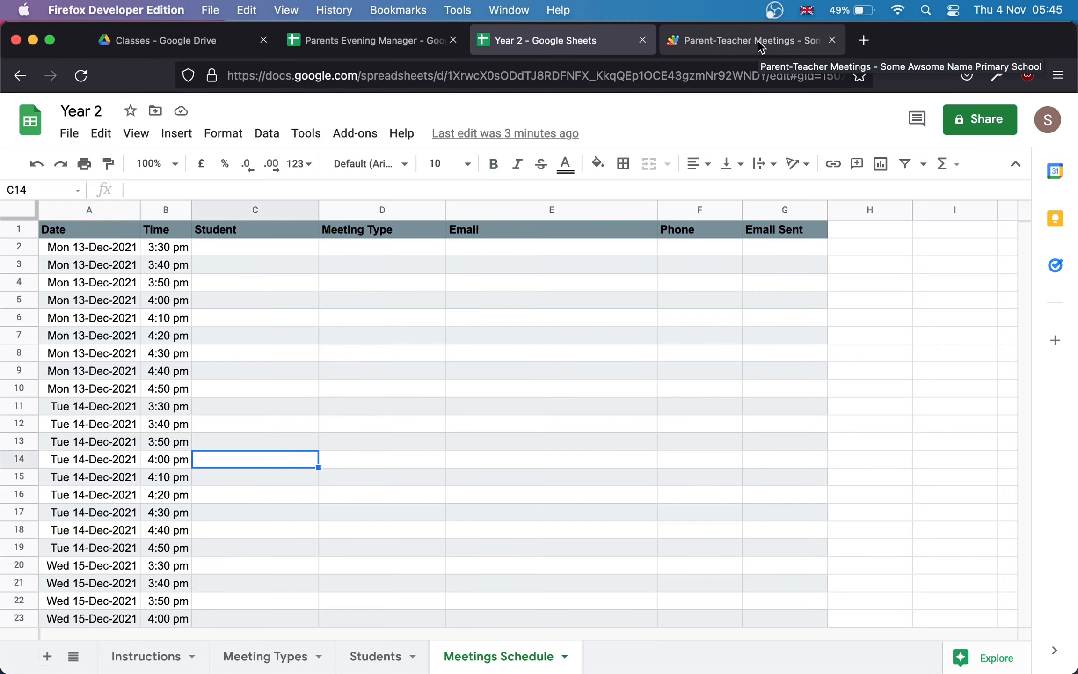
{"action": "left_click", "coordinate": [757, 40]}
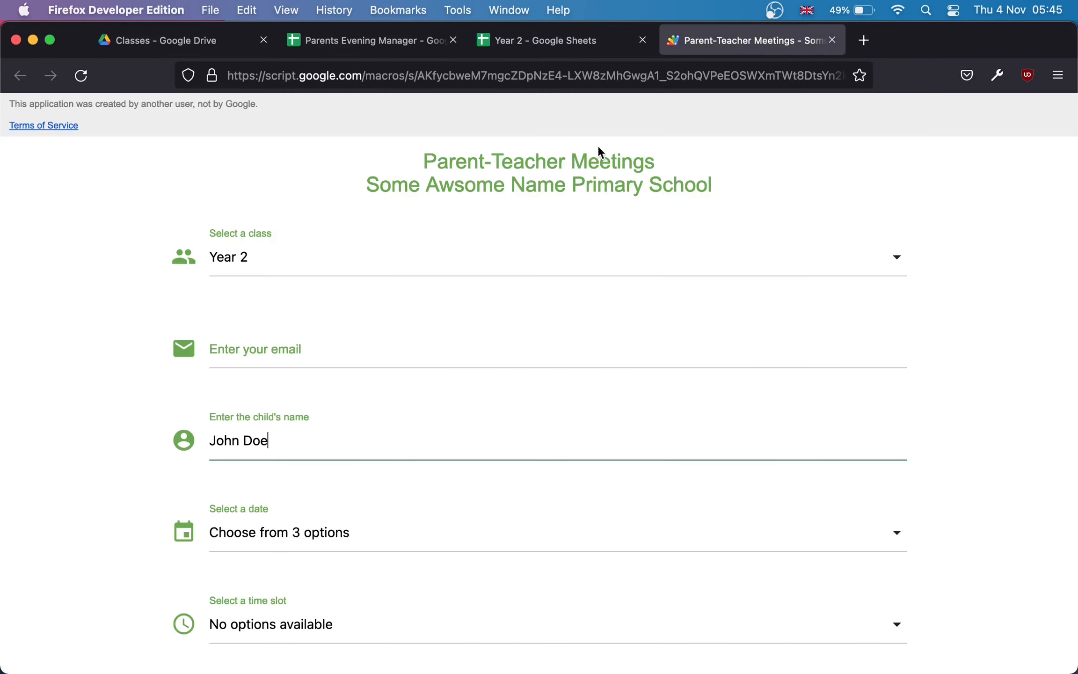
Step: Paste the parent's email, pick the suggested child and choose Monday 13th December 2021
{"action": "left_click", "coordinate": [368, 351]}
{"action": "key", "text": "super+v"}
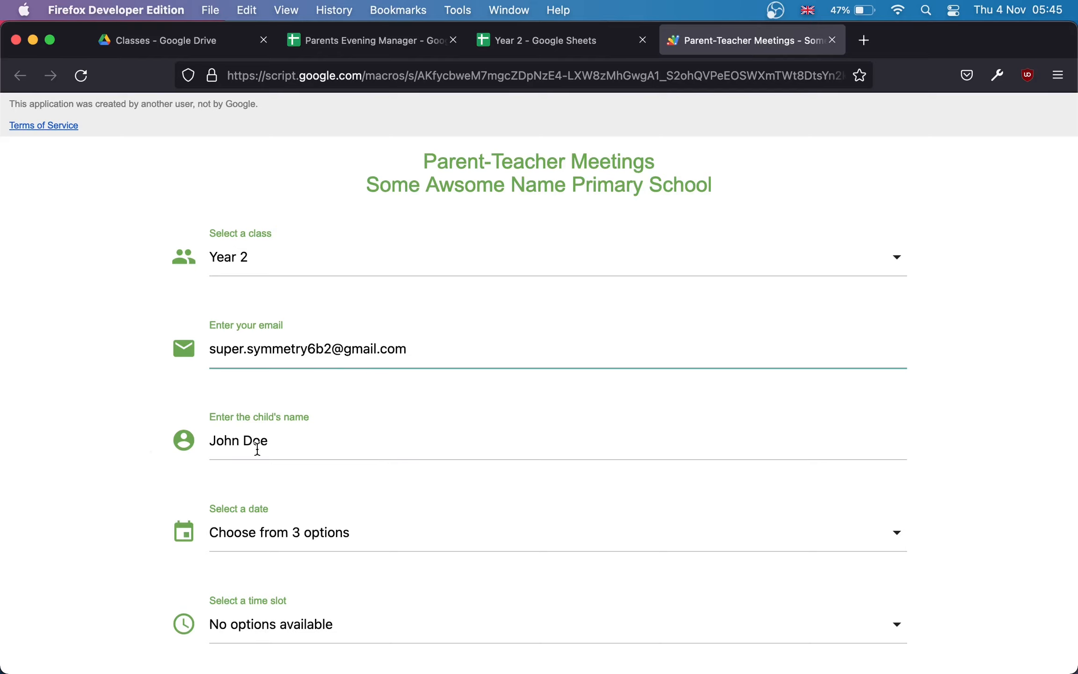
{"action": "left_click", "coordinate": [312, 443]}
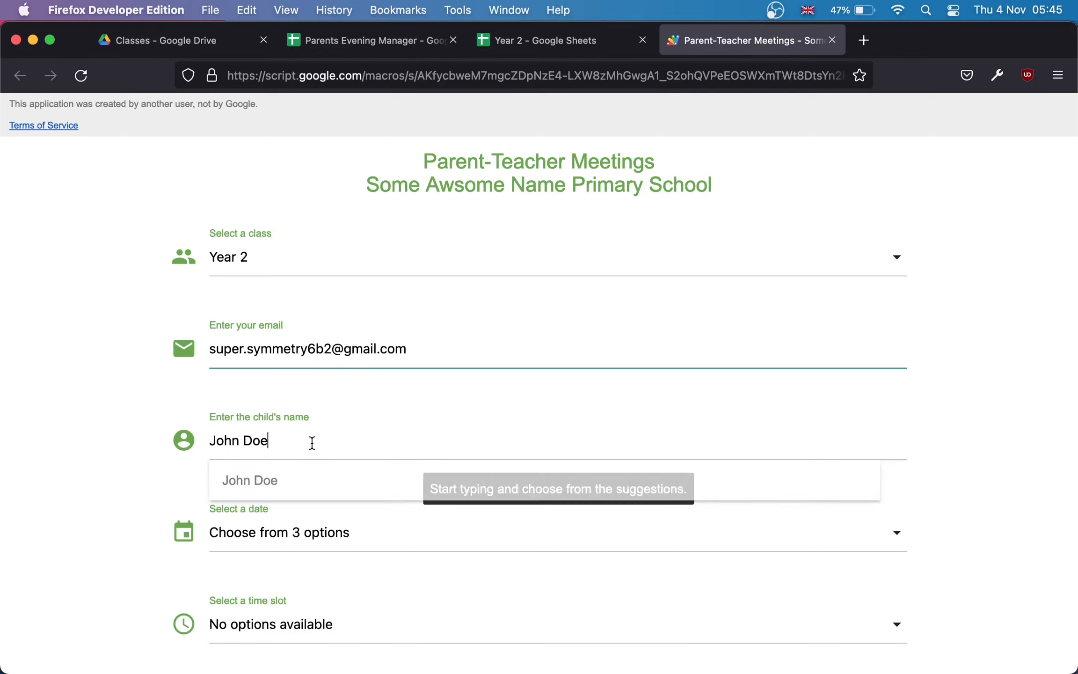
{"action": "left_click", "coordinate": [268, 489]}
{"action": "left_click", "coordinate": [296, 541]}
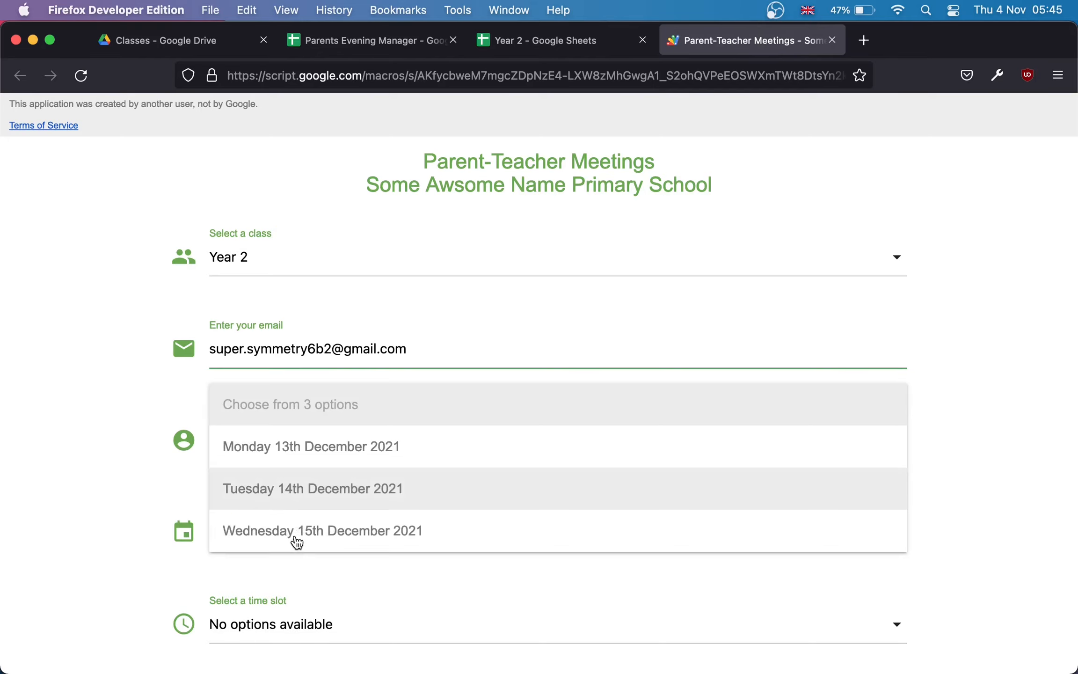
{"action": "left_click", "coordinate": [369, 449]}
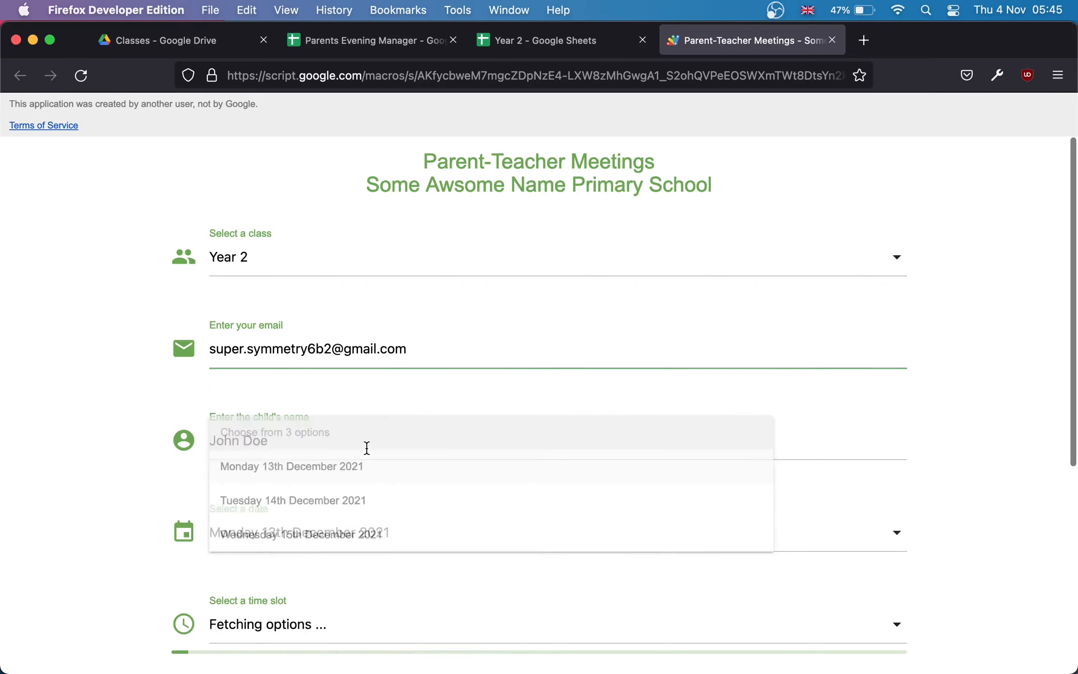
Step: Choose the 3:30 pm slot and Phone Call, then try submitting without a phone number
{"action": "scroll", "coordinate": [366, 496], "scroll_direction": "down", "scroll_amount": 5}
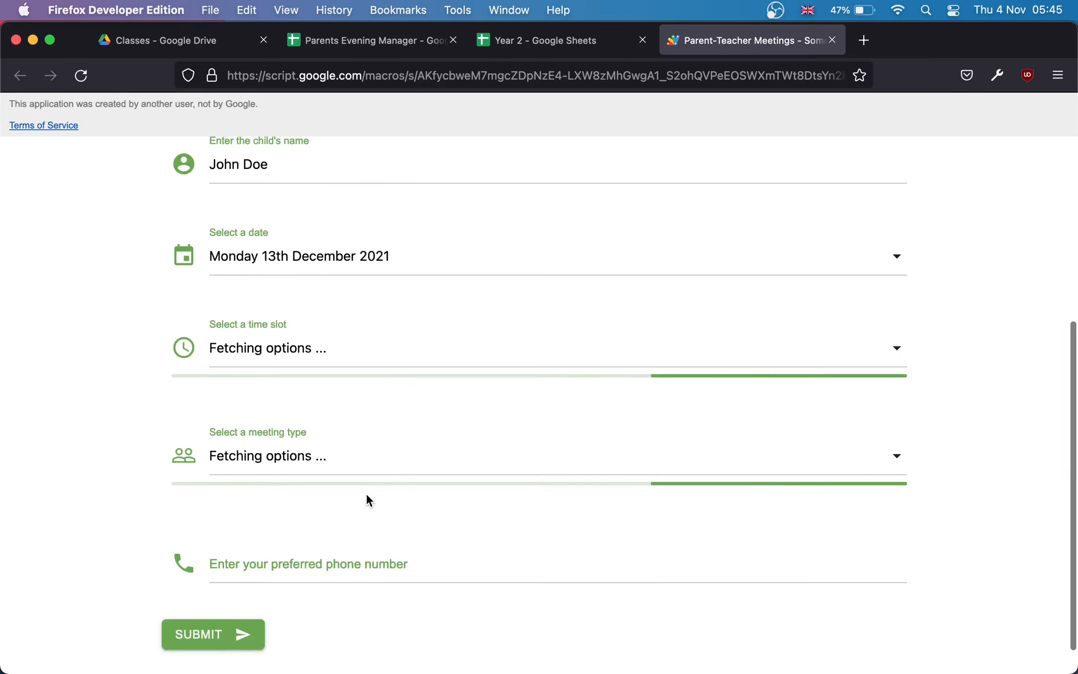
{"action": "left_click", "coordinate": [380, 354]}
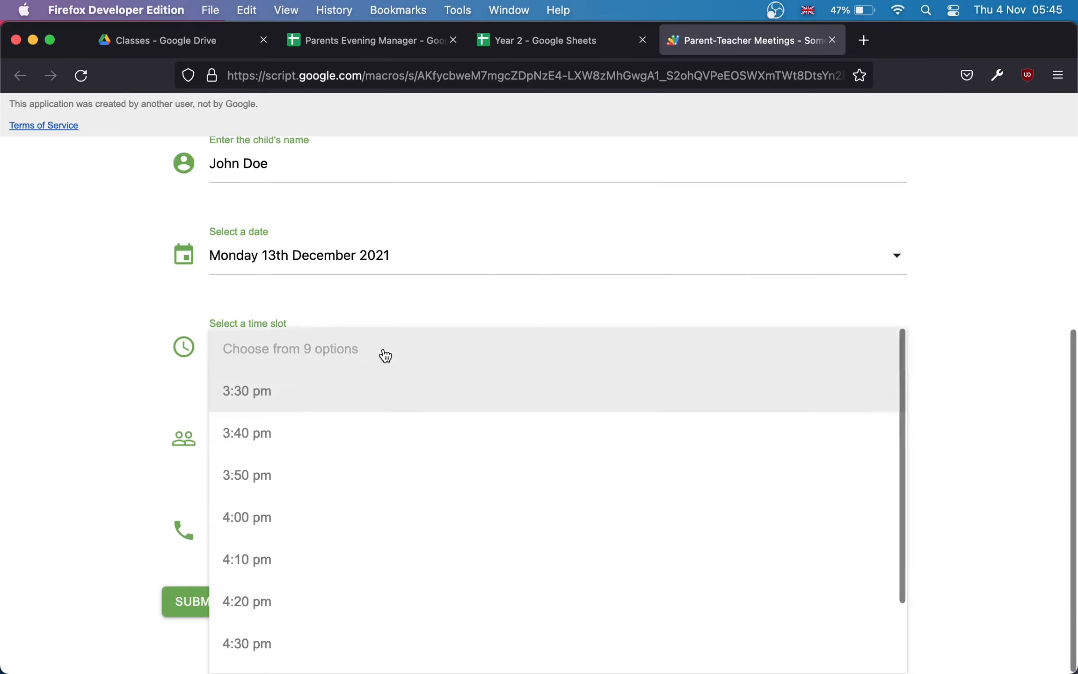
{"action": "left_click", "coordinate": [377, 394]}
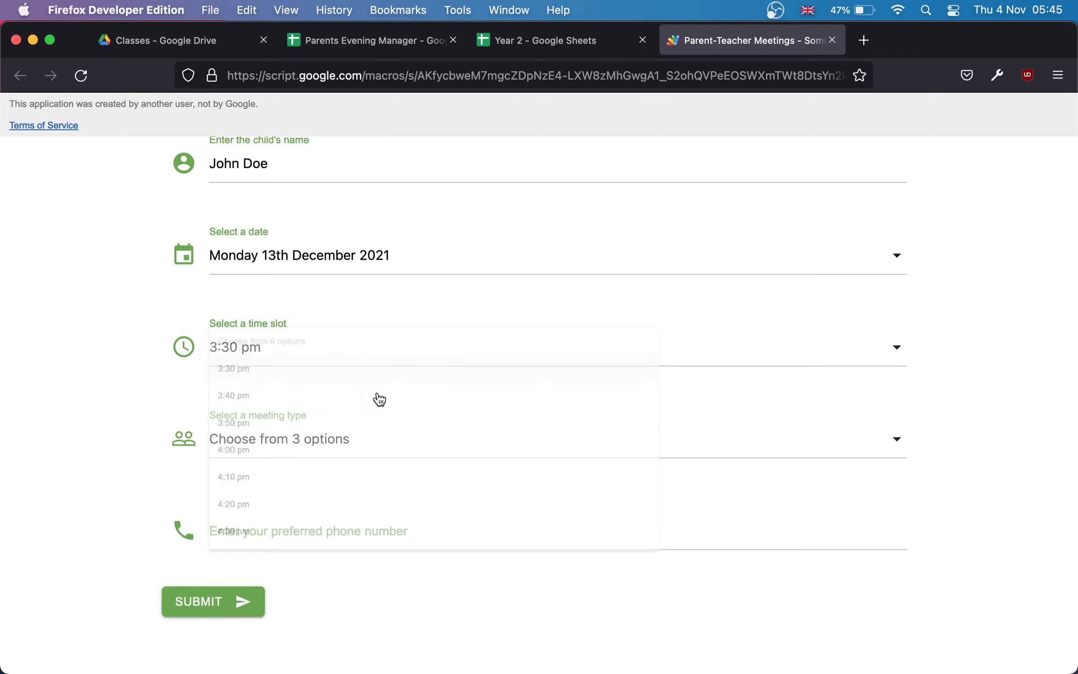
{"action": "left_click", "coordinate": [387, 451]}
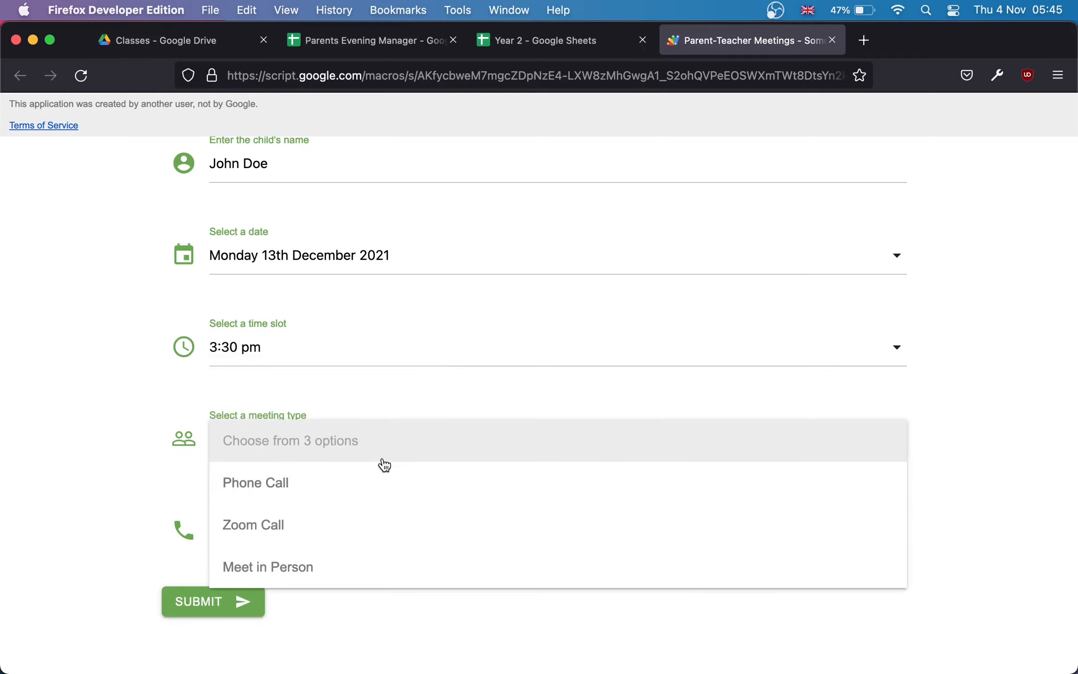
{"action": "left_click", "coordinate": [384, 487]}
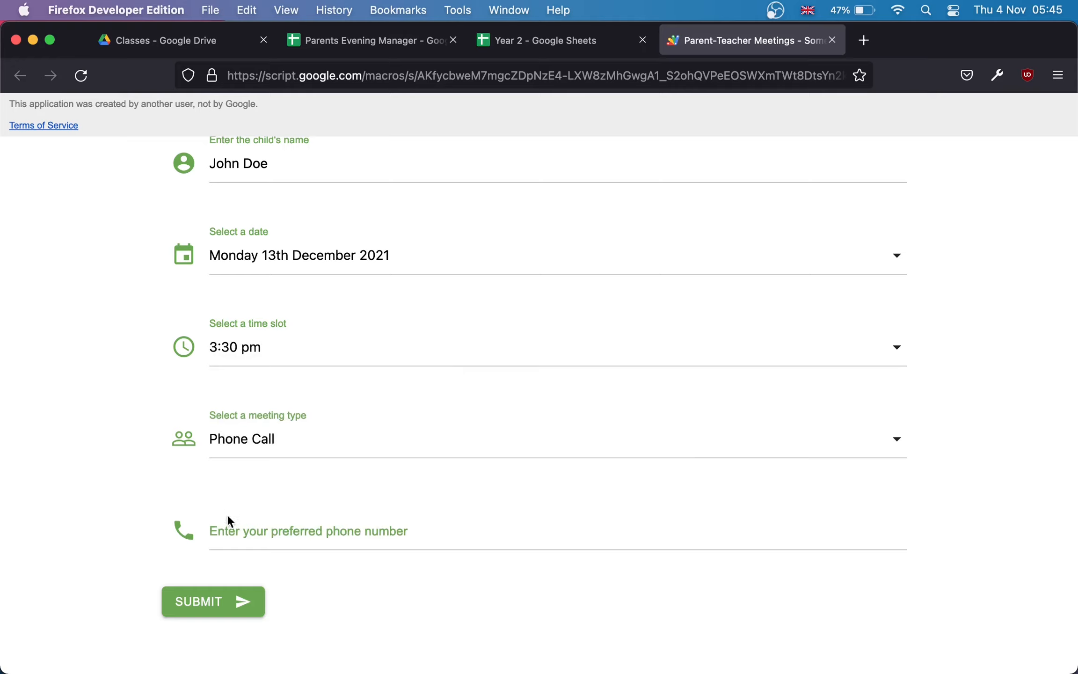
{"action": "left_click", "coordinate": [209, 605]}
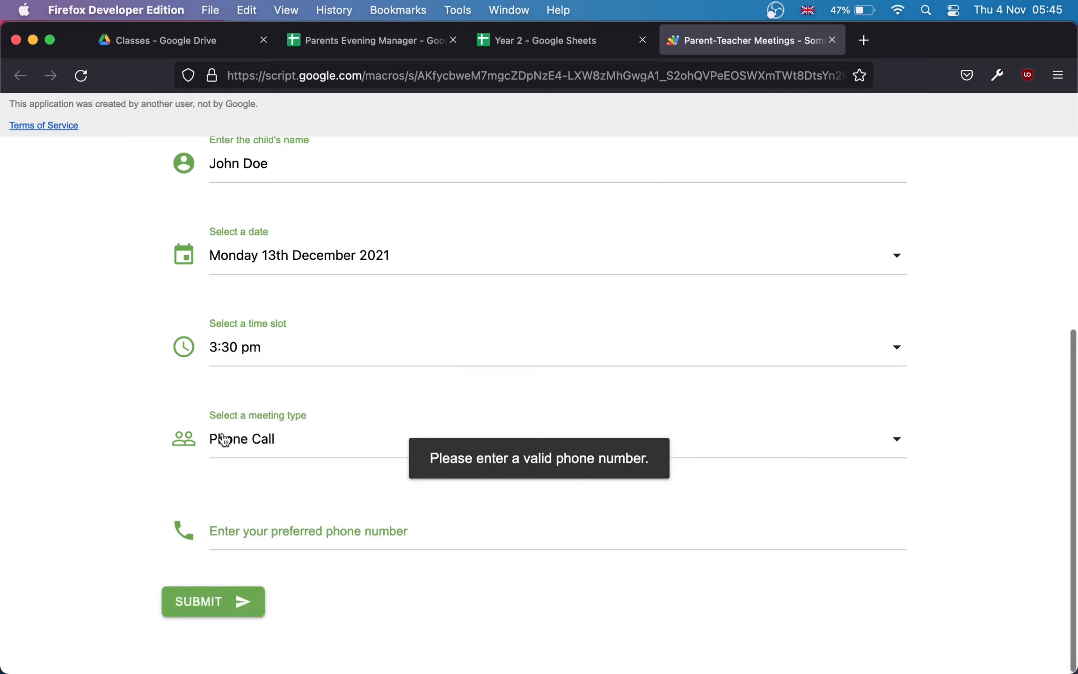
Step: Change the meeting type to Meet in Person and submit the booking
{"action": "left_click", "coordinate": [266, 530]}
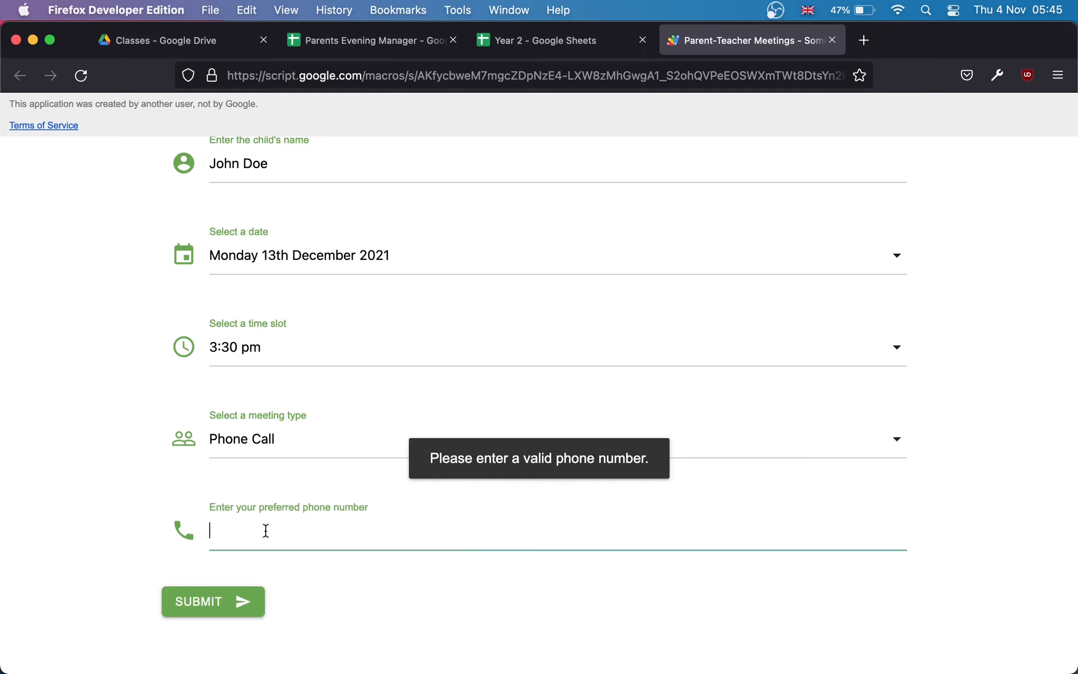
{"action": "left_click", "coordinate": [304, 449]}
{"action": "left_click", "coordinate": [296, 578]}
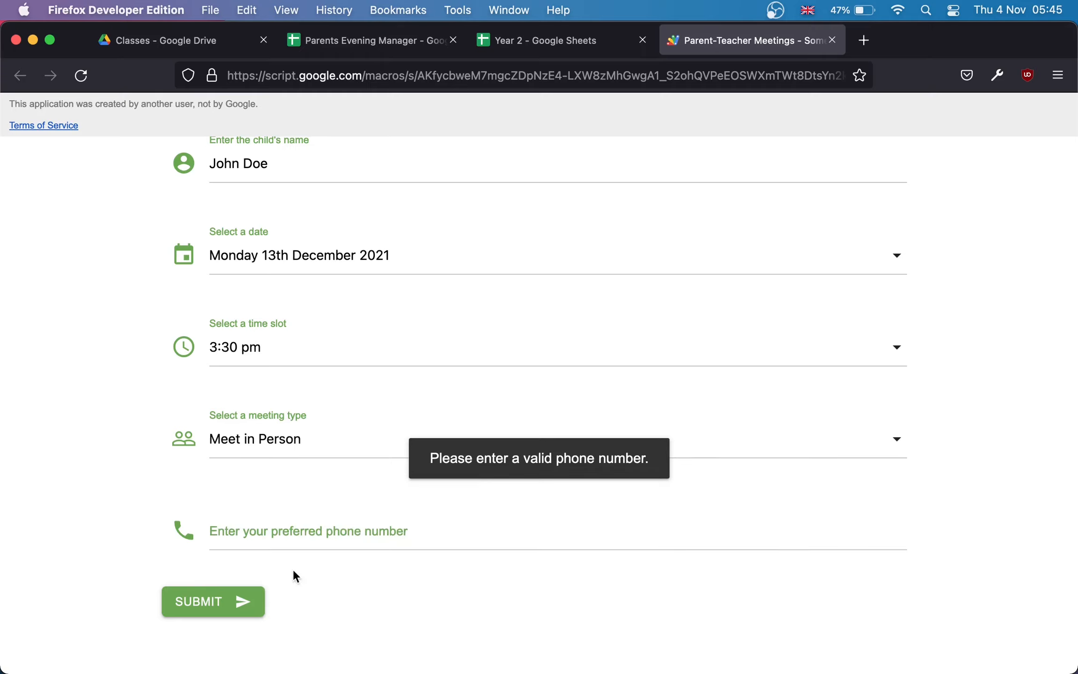
{"action": "left_click", "coordinate": [197, 601]}
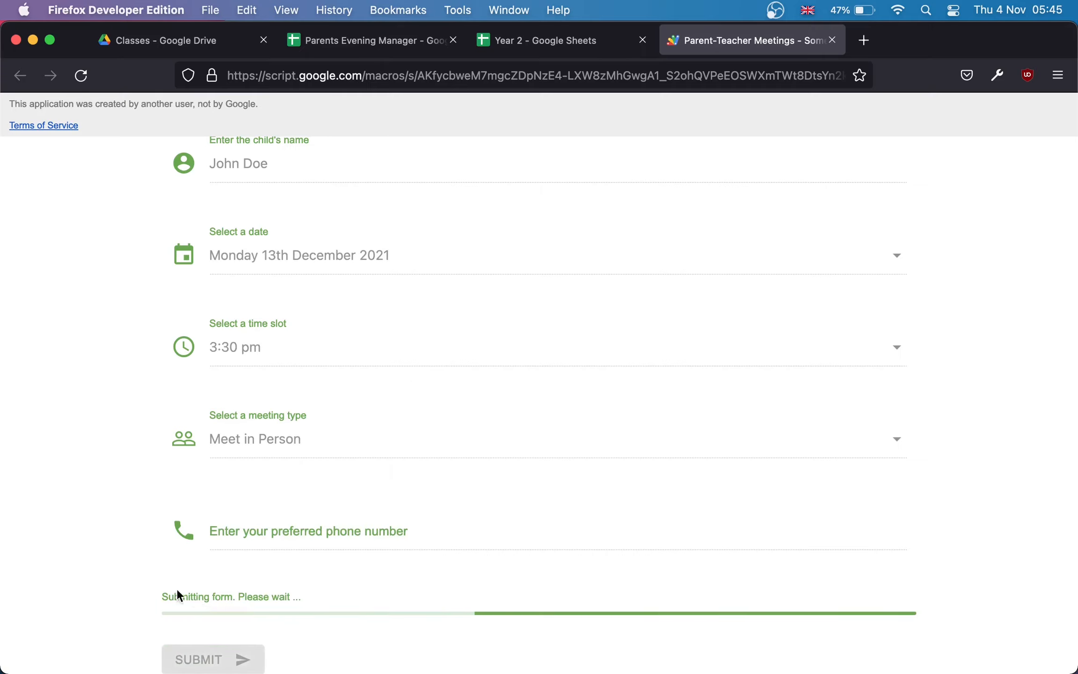
Step: Review the confirmation for Year 2, 13th December 2021, 3:30 pm, Meet in Person
{"action": "scroll", "coordinate": [107, 549], "scroll_direction": "down", "scroll_amount": 3}
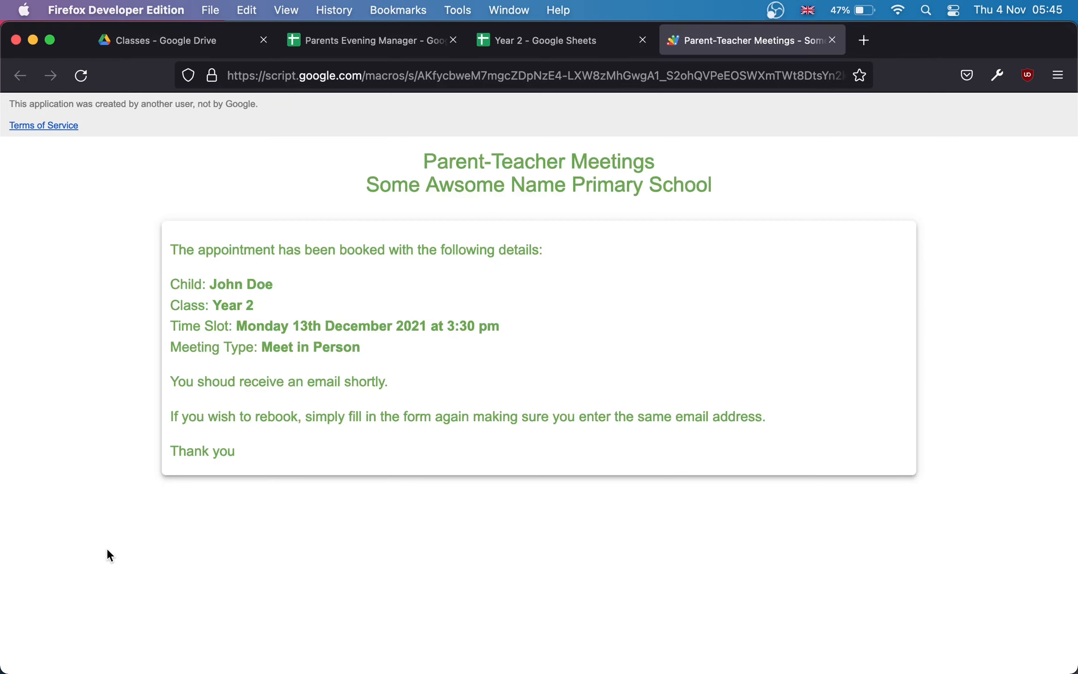
{"action": "left_click_drag", "start_coordinate": [165, 245], "coordinate": [287, 463]}
{"action": "left_click", "coordinate": [287, 461]}
Step: Open gmail.com, read the Appointment confirmation email's booking details, then close the tab
{"action": "left_click", "coordinate": [864, 39]}
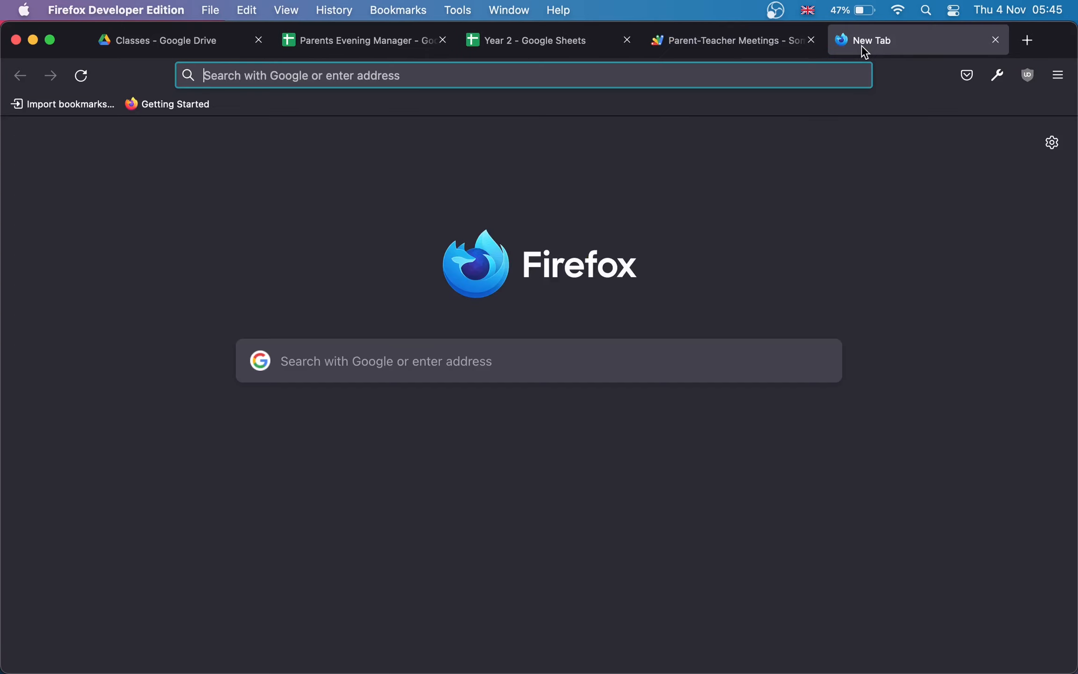
{"action": "type", "text": "gmail.com"}
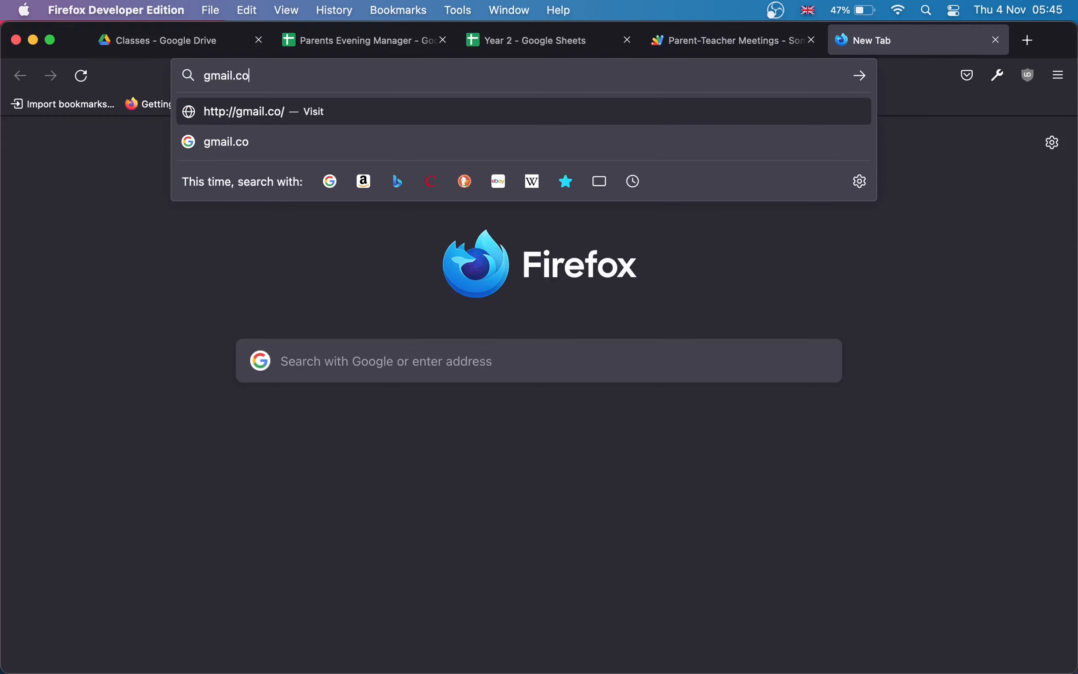
{"action": "key", "text": "Return"}
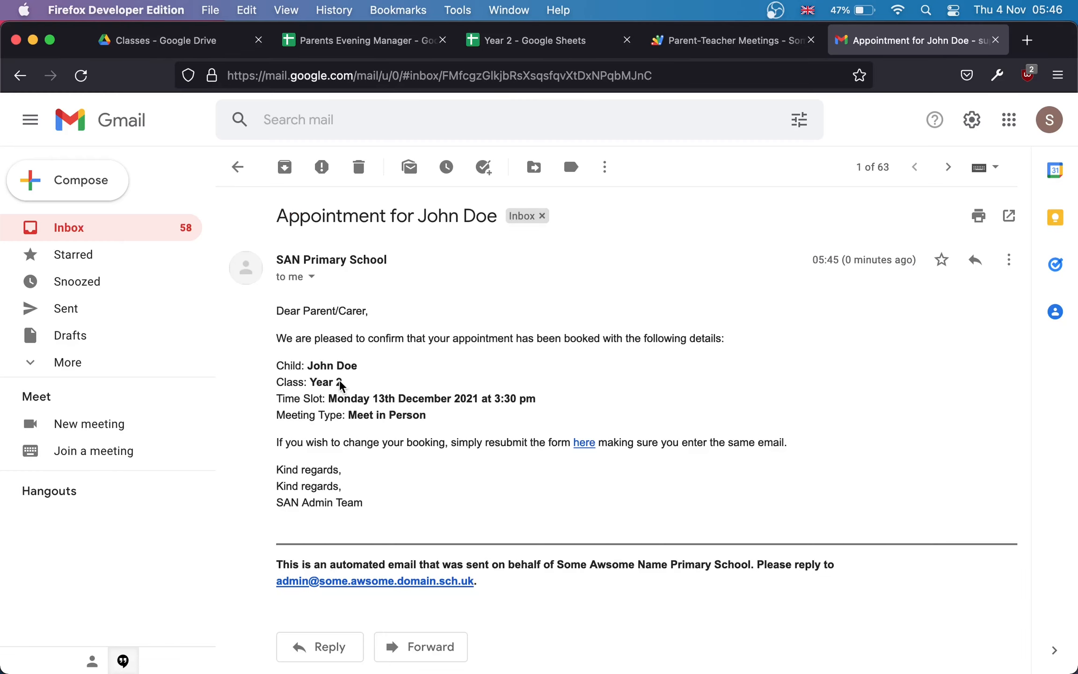
{"action": "left_click_drag", "start_coordinate": [276, 314], "coordinate": [377, 509]}
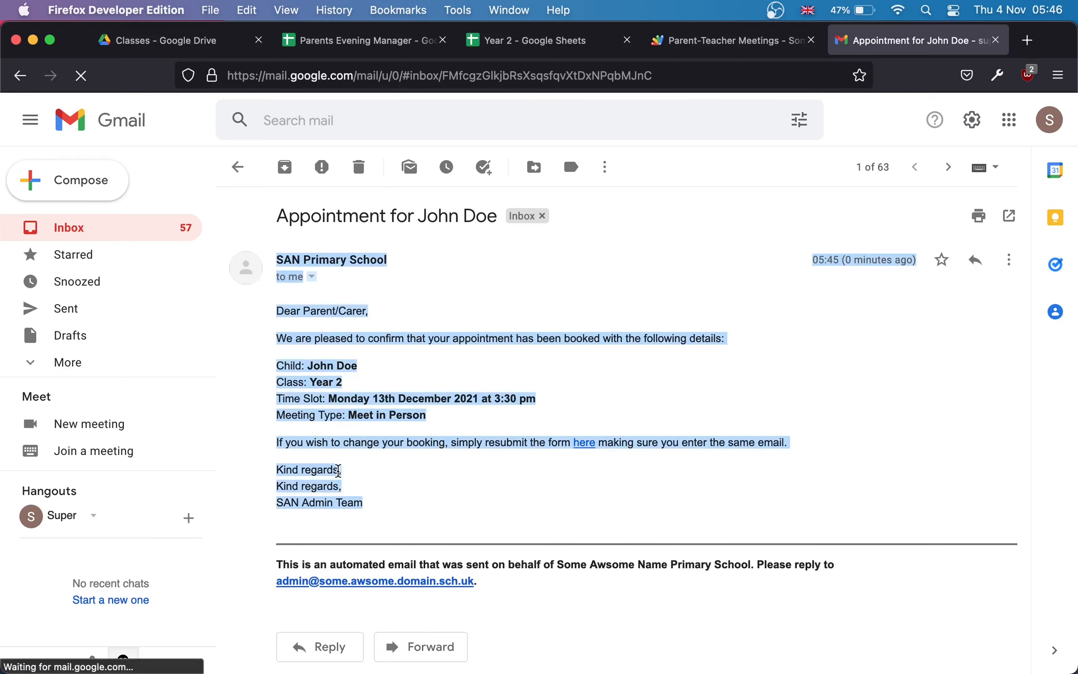
{"action": "left_click", "coordinate": [344, 477]}
{"action": "left_click_drag", "start_coordinate": [344, 477], "coordinate": [278, 469]}
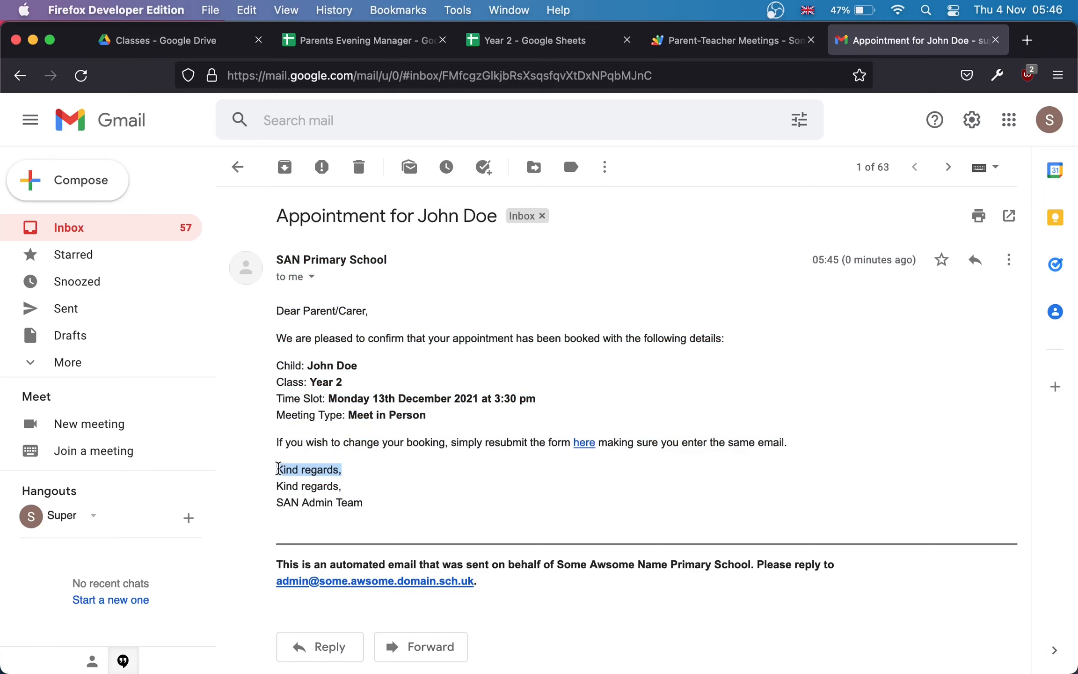
{"action": "key", "text": "super+w"}
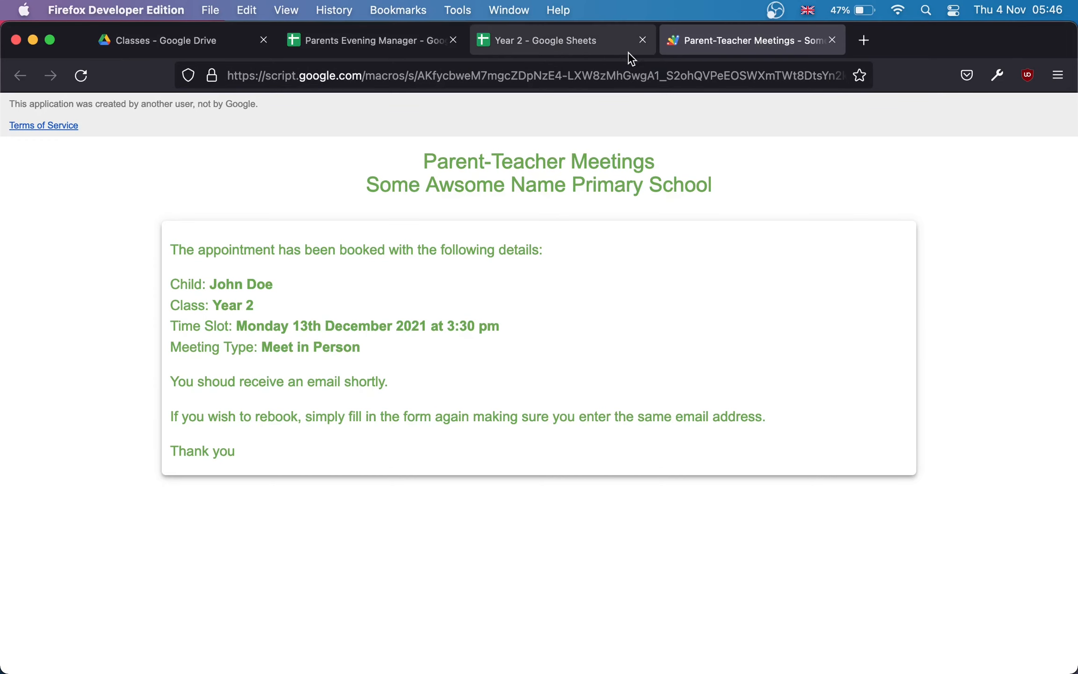
Step: Close the extra tabs and open the bound script project via Tools > Script editor
{"action": "left_click", "coordinate": [643, 41]}
{"action": "left_click", "coordinate": [643, 40]}
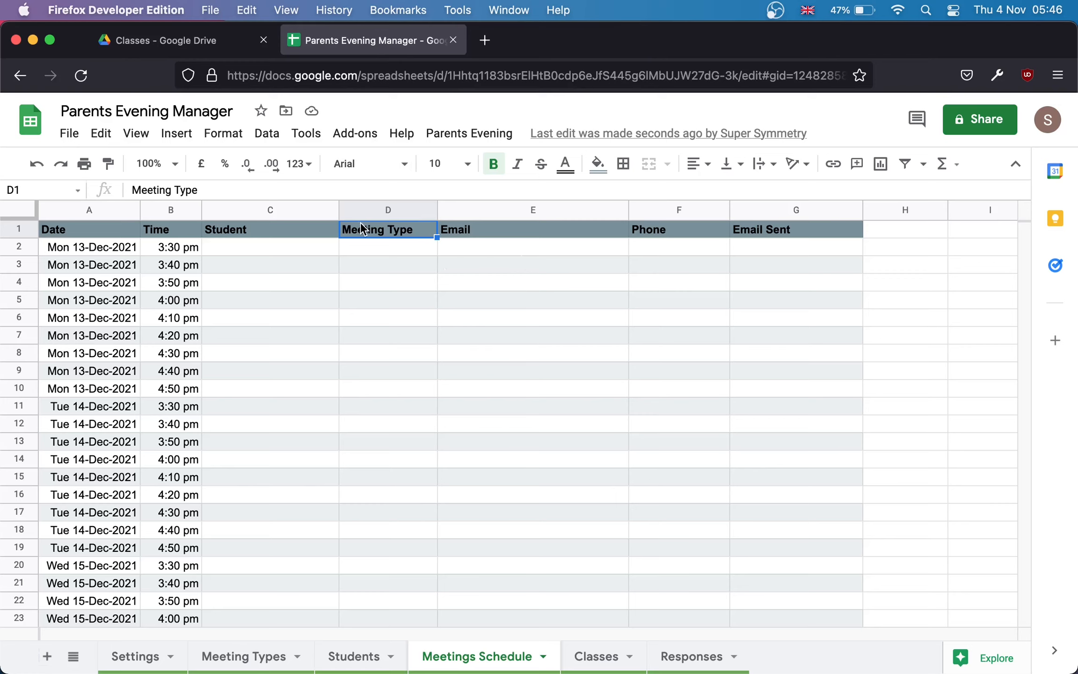
{"action": "left_click", "coordinate": [307, 135]}
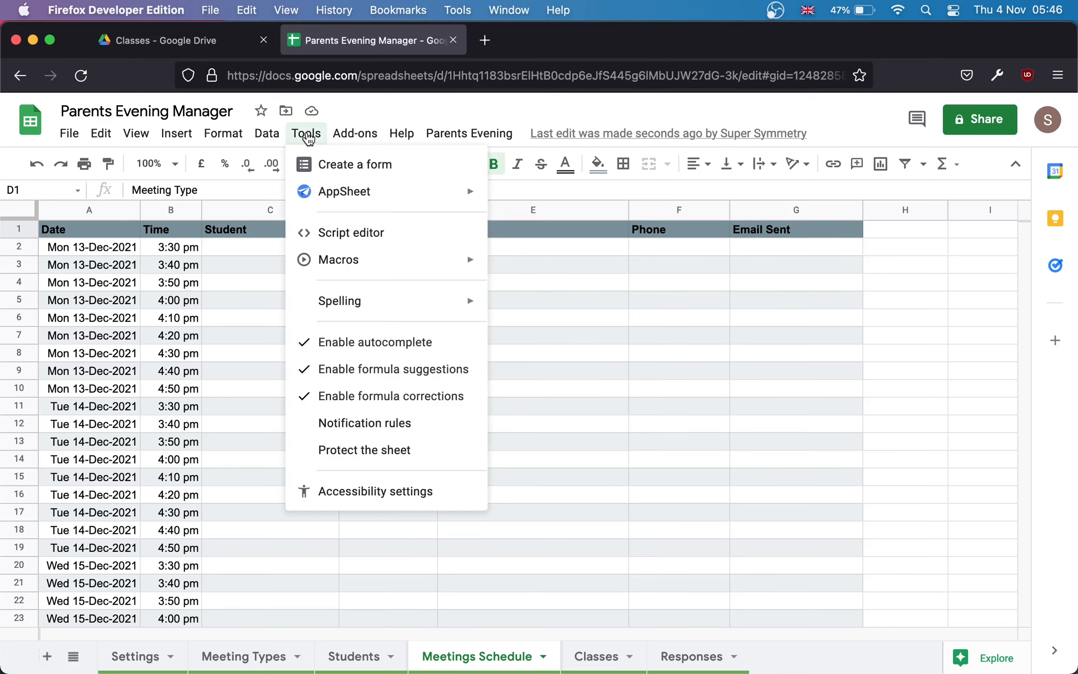
{"action": "left_click", "coordinate": [336, 233]}
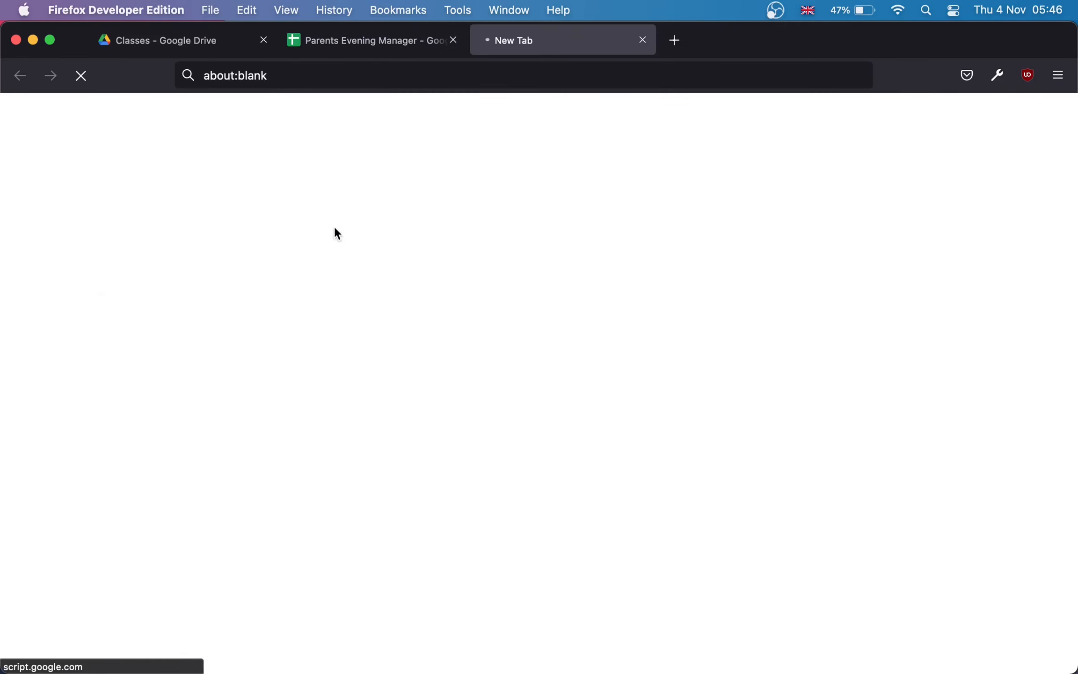
Step: Check the Form Url value in Settings cell B6, then bring up the Apps Script project
{"action": "left_click", "coordinate": [335, 41]}
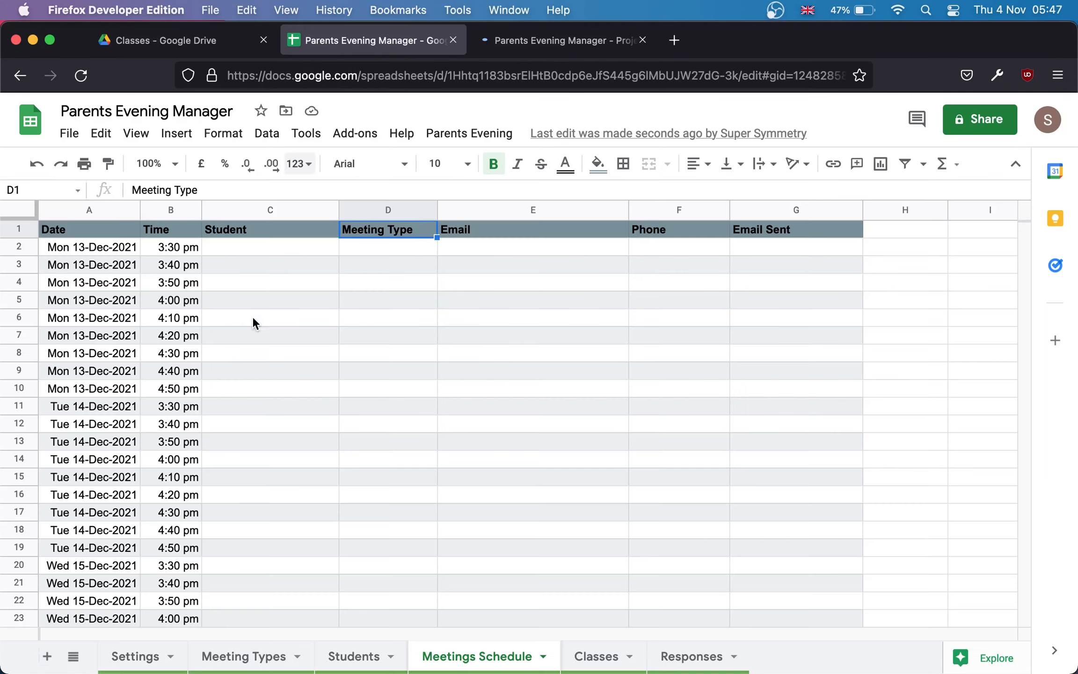
{"action": "left_click", "coordinate": [137, 658]}
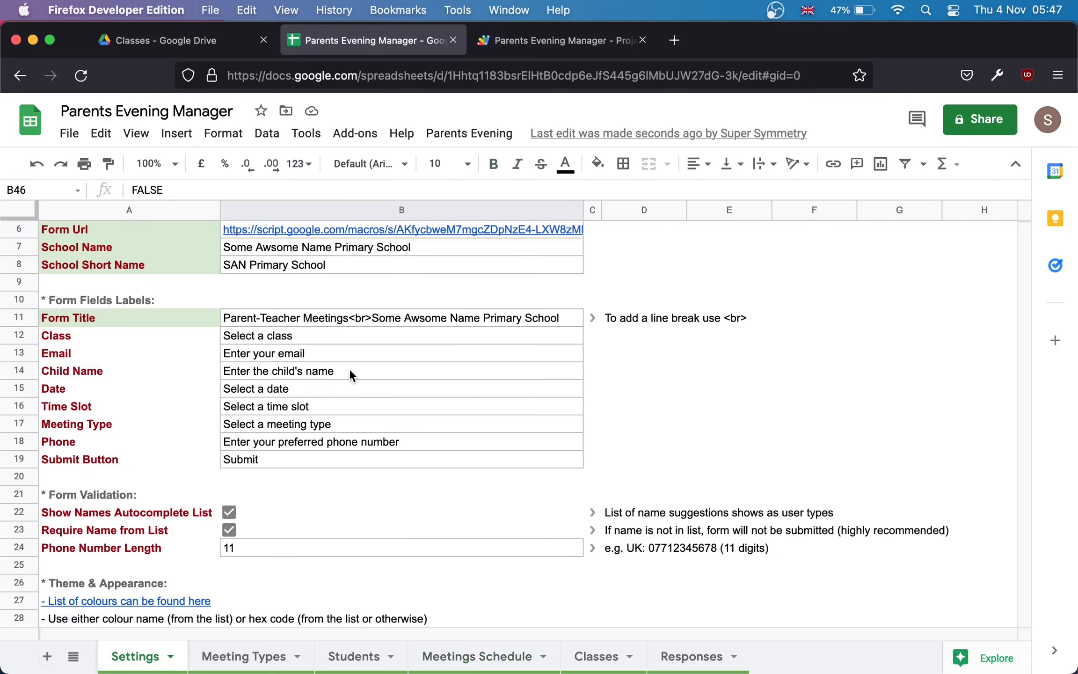
{"action": "scroll", "coordinate": [349, 369], "scroll_direction": "up", "scroll_amount": 2}
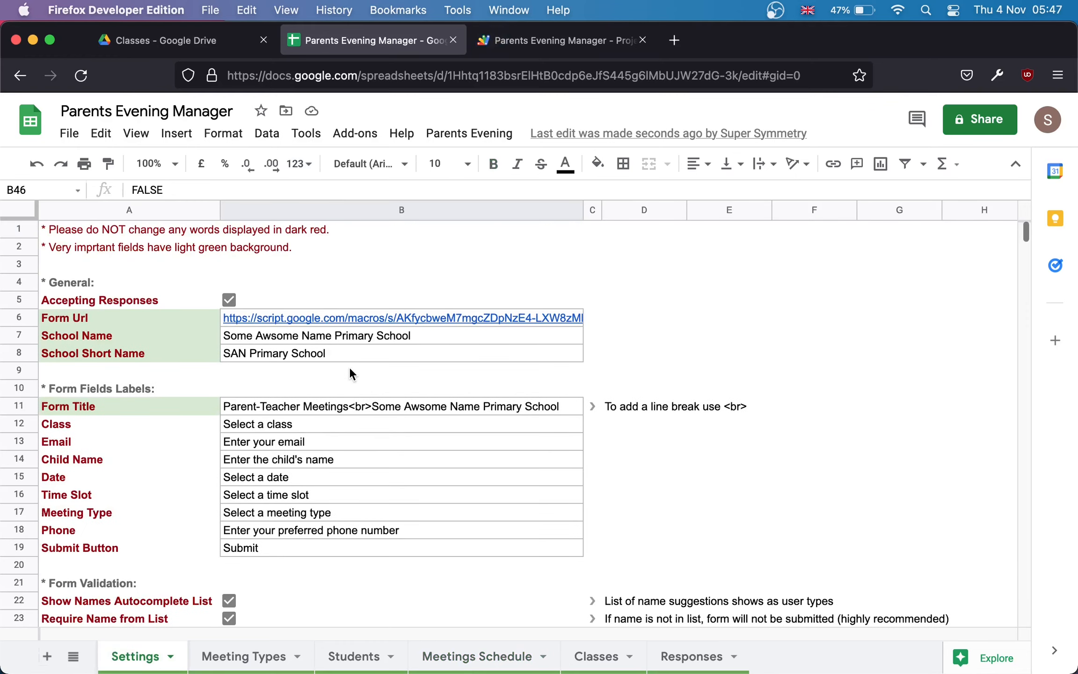
{"action": "left_click", "coordinate": [246, 321]}
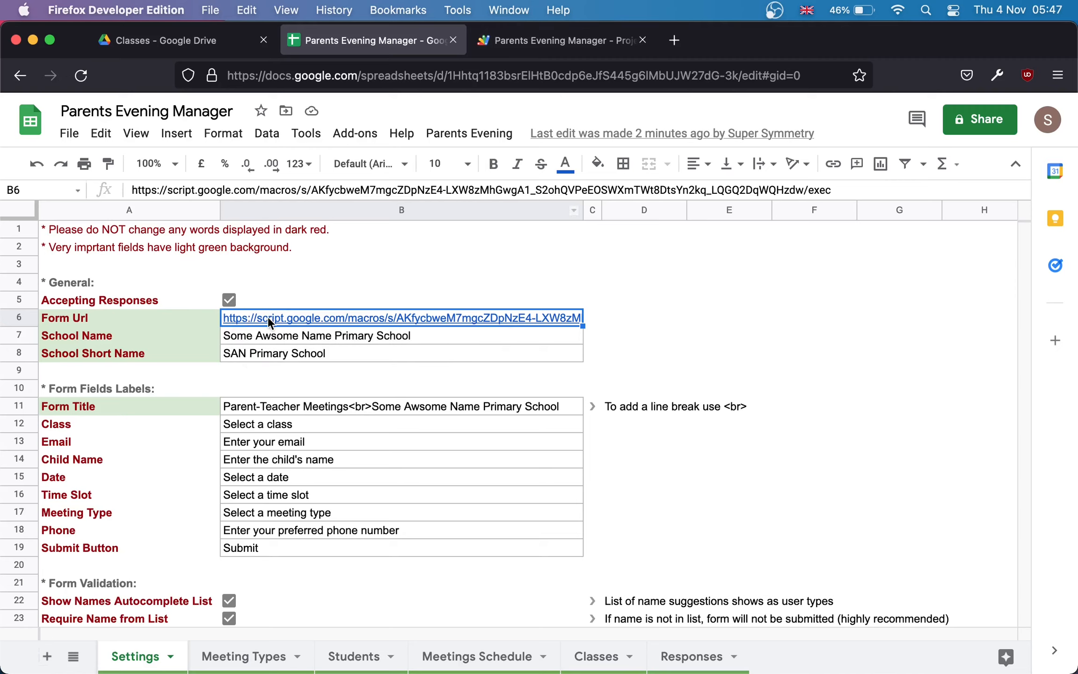
{"action": "left_click", "coordinate": [553, 40]}
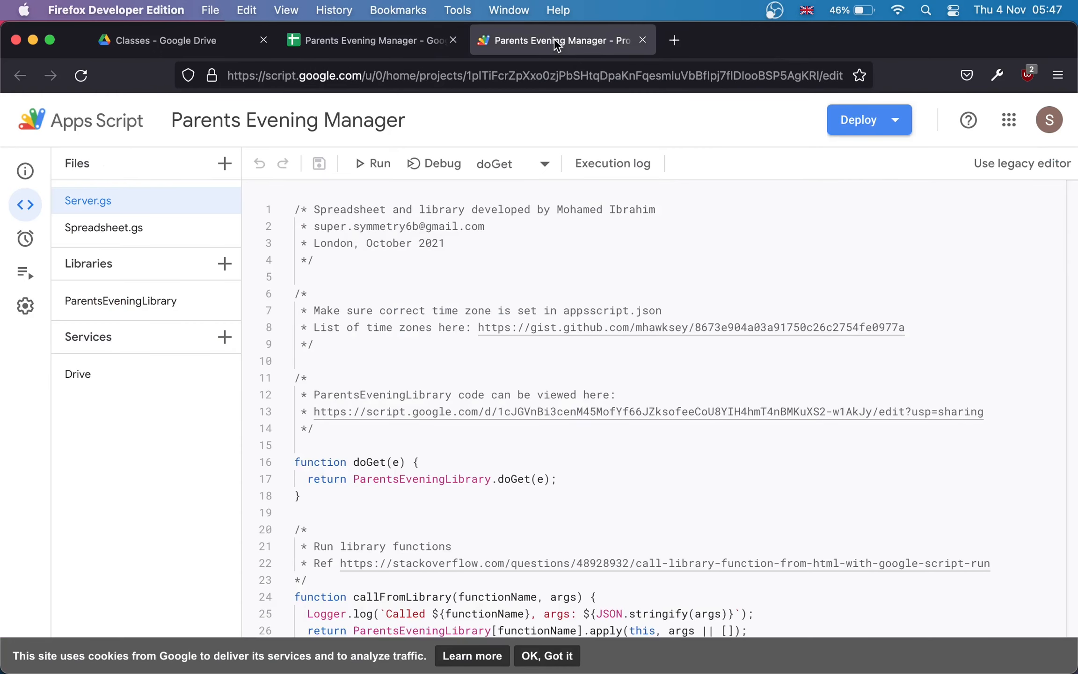
Step: View the Library Version 2 deployment's version options in Manage deployments, then return to Sheets
{"action": "left_click", "coordinate": [875, 124]}
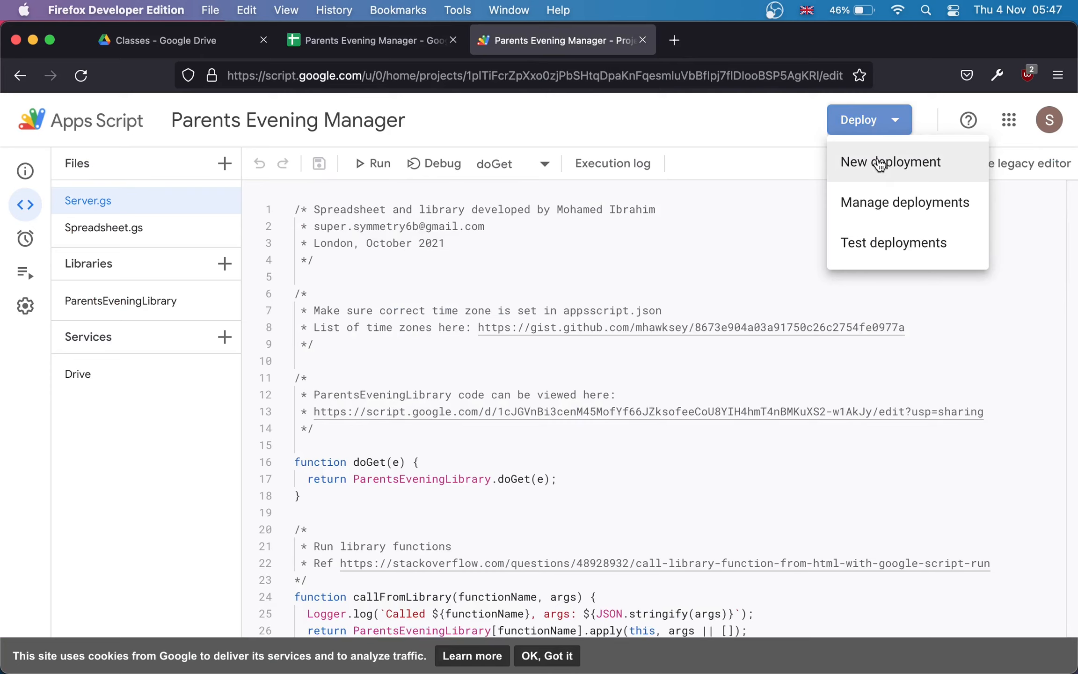
{"action": "left_click", "coordinate": [871, 206]}
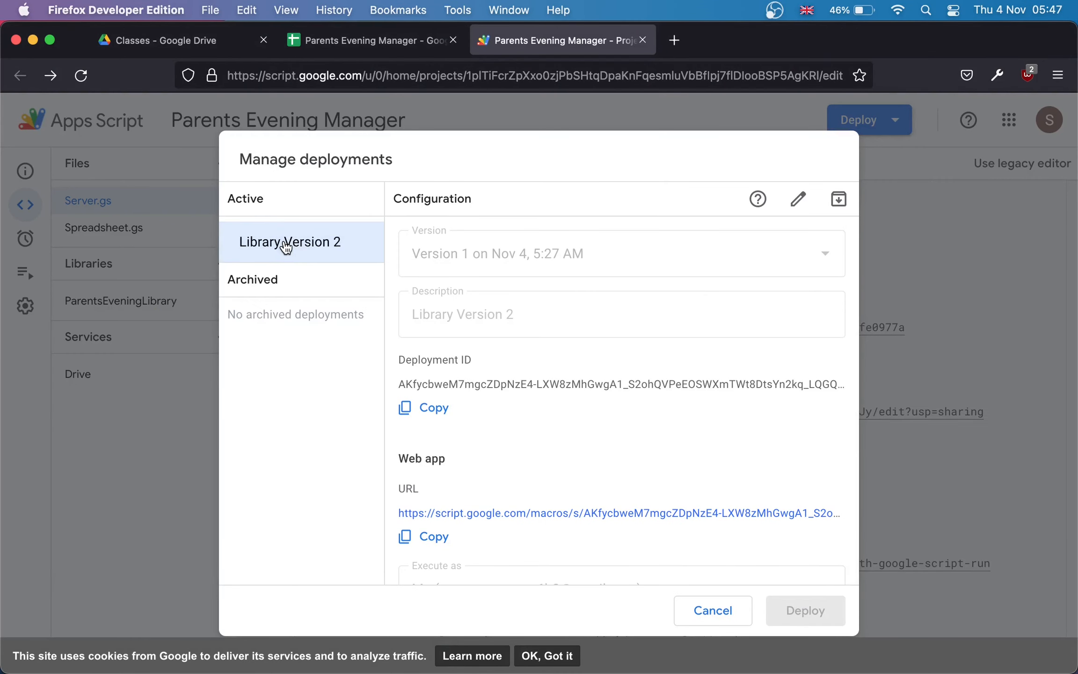
{"action": "left_click", "coordinate": [798, 199]}
{"action": "left_click", "coordinate": [824, 259]}
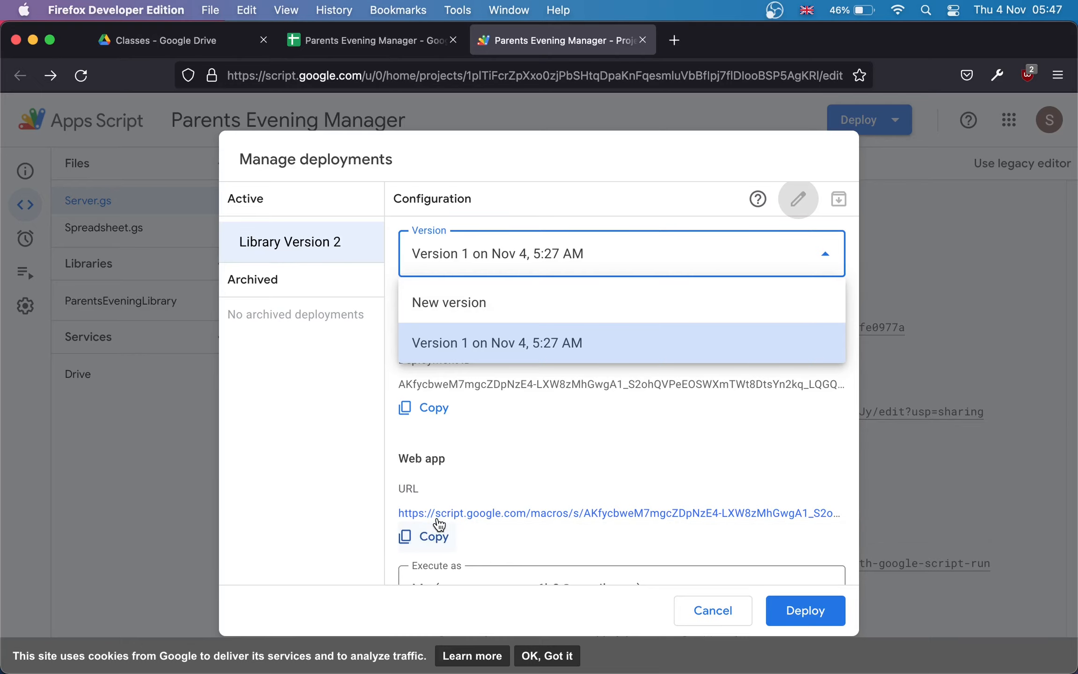
{"action": "key", "text": "ctrl+shift+Tab"}
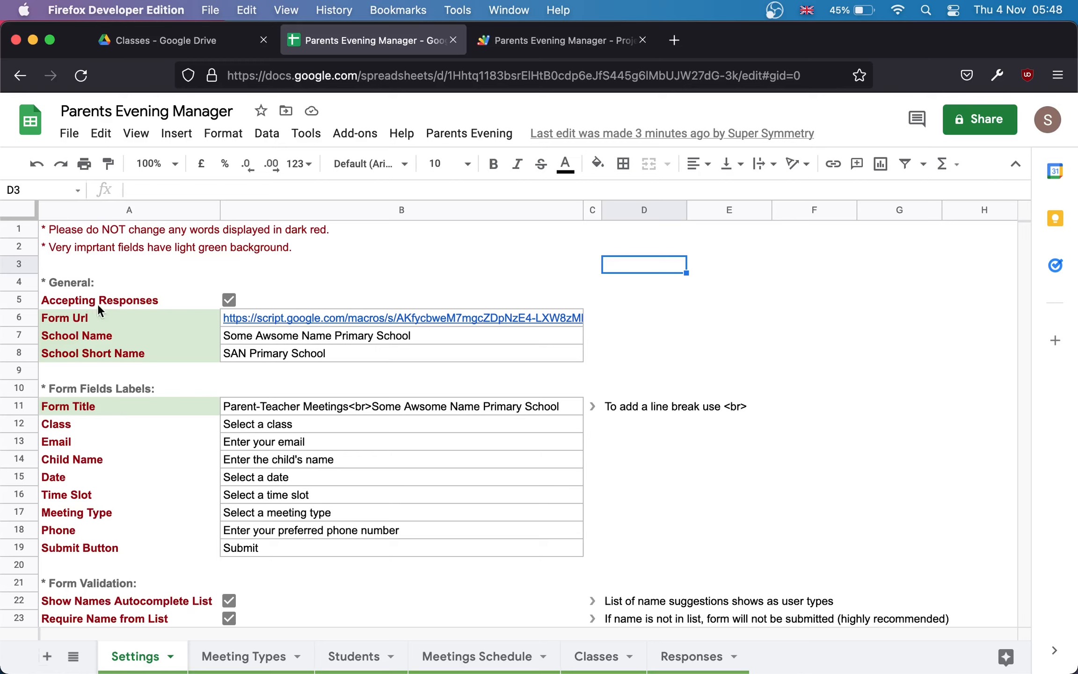
Step: Switch off Accepting Responses in B5 and open the B6 booking form URL in a new tab
{"action": "left_click", "coordinate": [230, 300]}
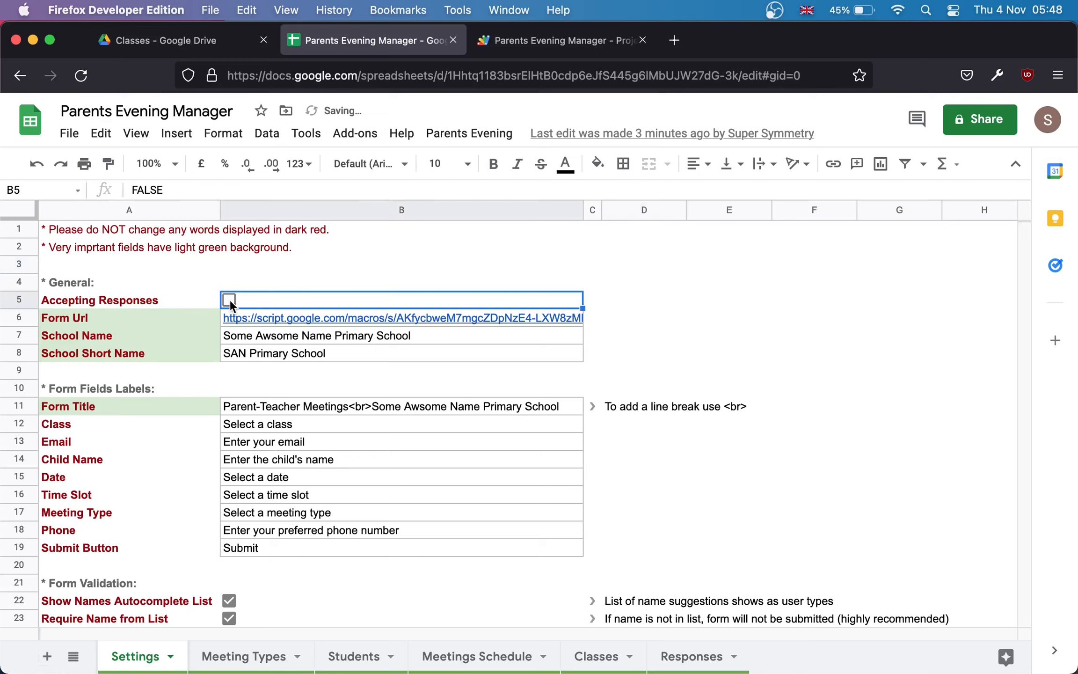
{"action": "left_click", "coordinate": [569, 51]}
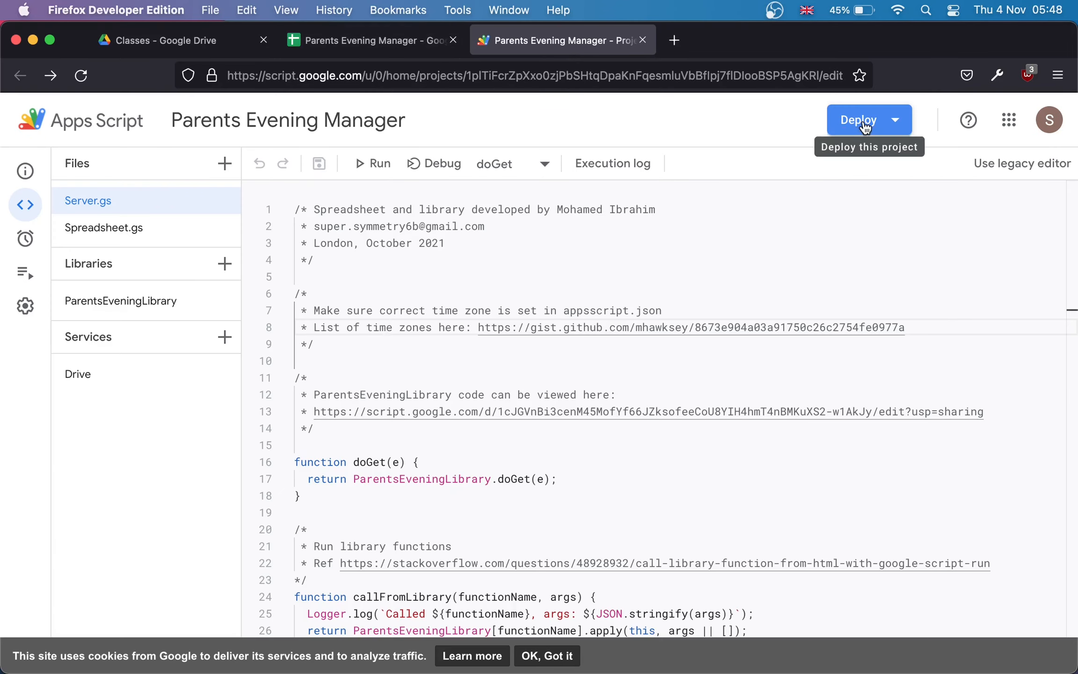
{"action": "left_click", "coordinate": [369, 33]}
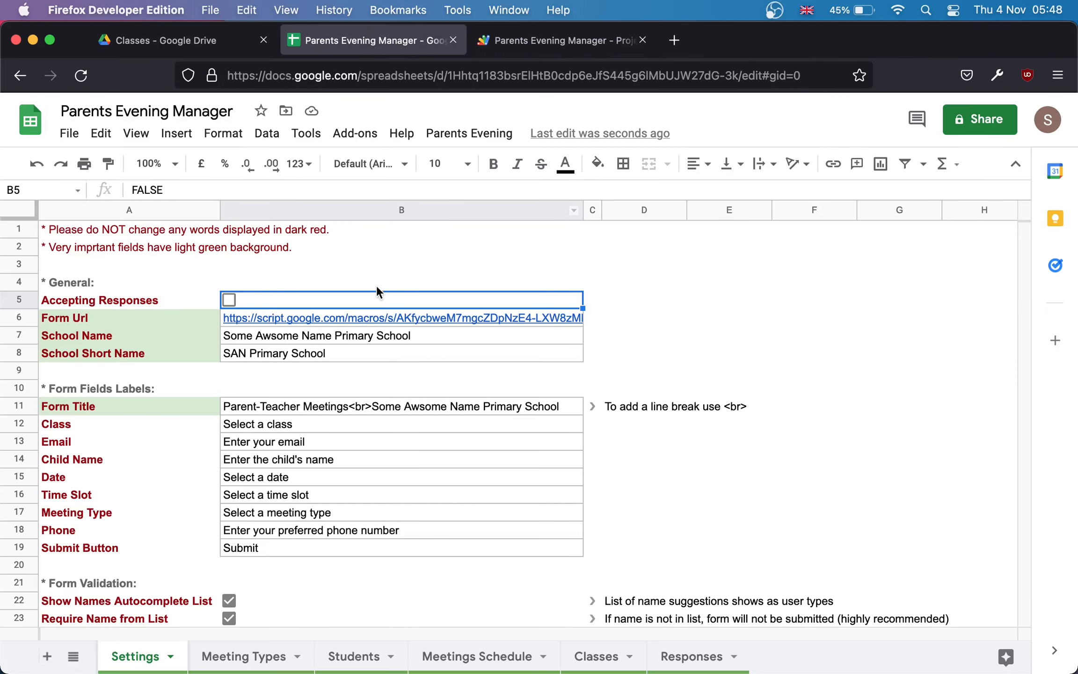
{"action": "mouse_move", "coordinate": [369, 317]}
{"action": "left_click", "coordinate": [421, 349]}
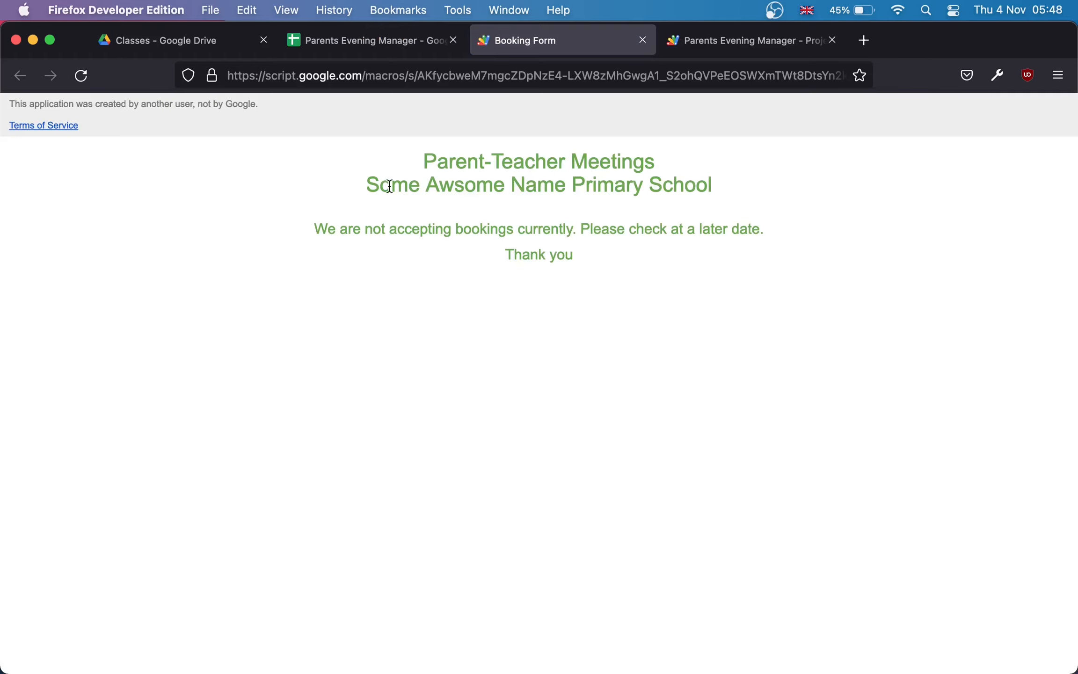
Step: Review the booking form's 'not accepting bookings' message and creator notice, then return to the spreadsheet
{"action": "left_click_drag", "start_coordinate": [420, 162], "coordinate": [664, 282]}
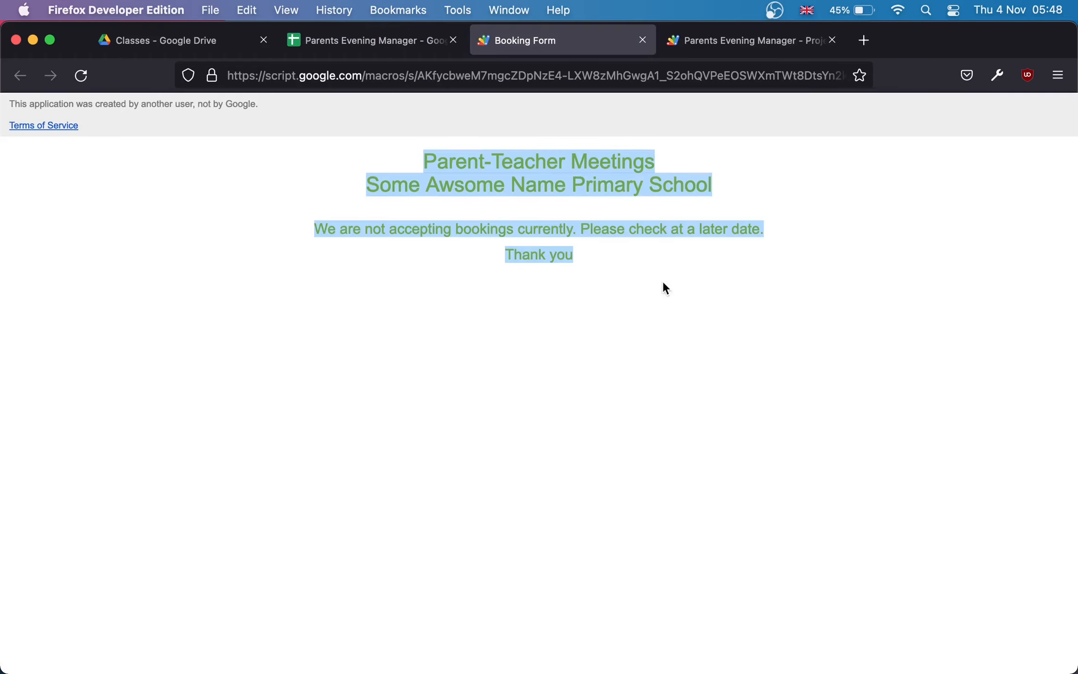
{"action": "left_click", "coordinate": [665, 288]}
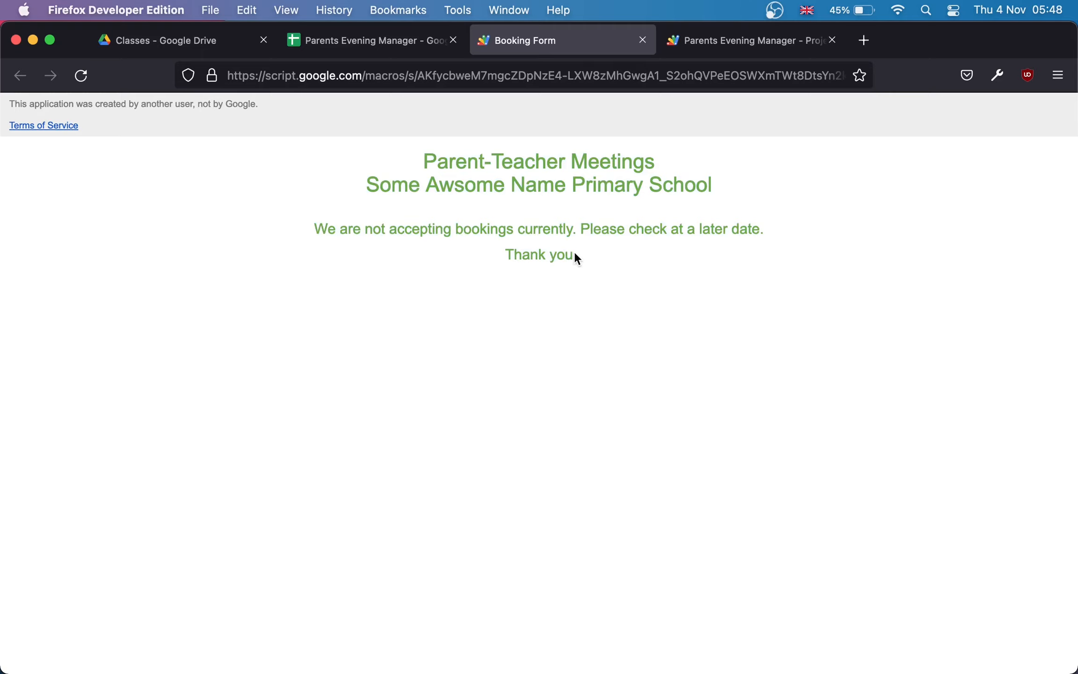
{"action": "left_click", "coordinate": [370, 46]}
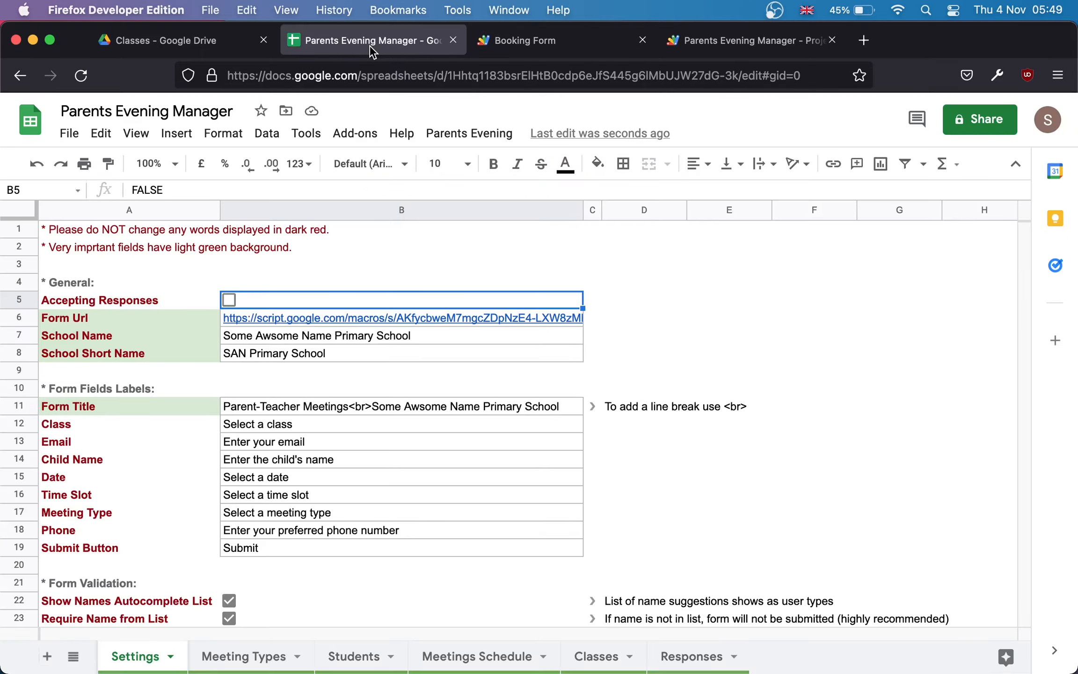
{"action": "left_click", "coordinate": [553, 41]}
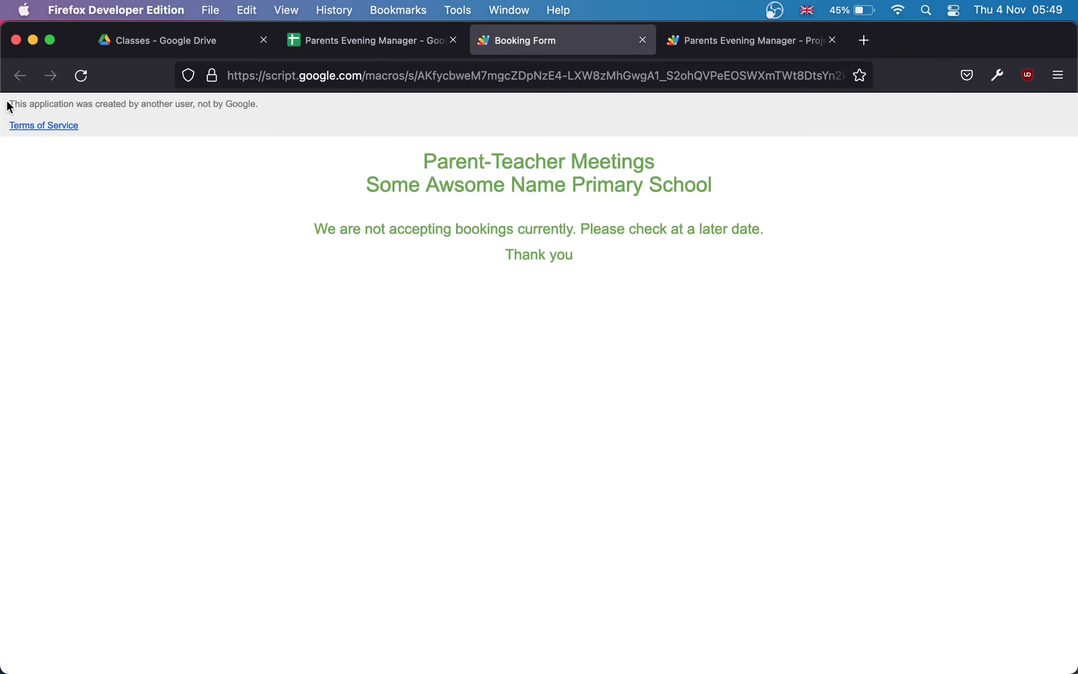
{"action": "left_click_drag", "start_coordinate": [7, 105], "coordinate": [144, 131]}
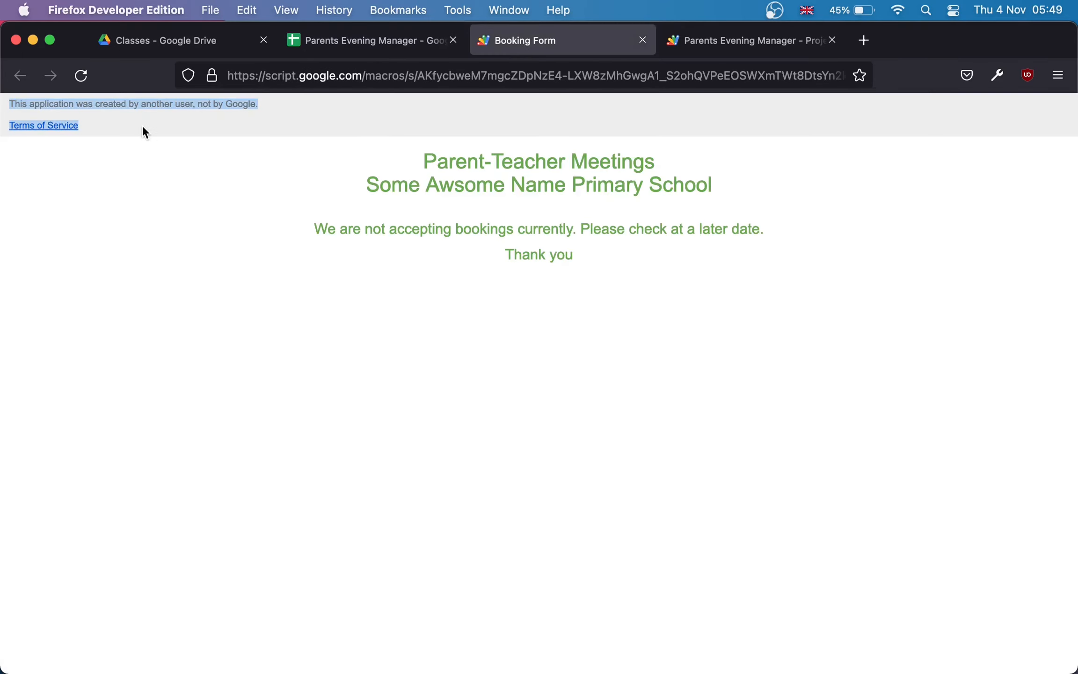
{"action": "left_click", "coordinate": [143, 128]}
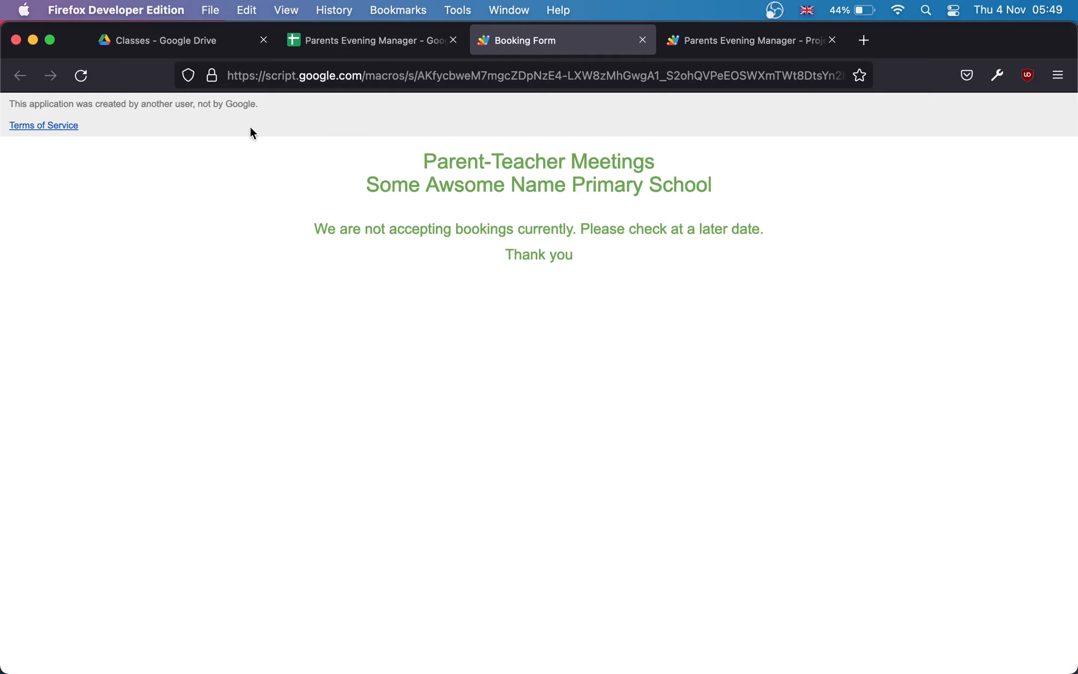
{"action": "left_click_drag", "start_coordinate": [228, 131], "coordinate": [7, 103]}
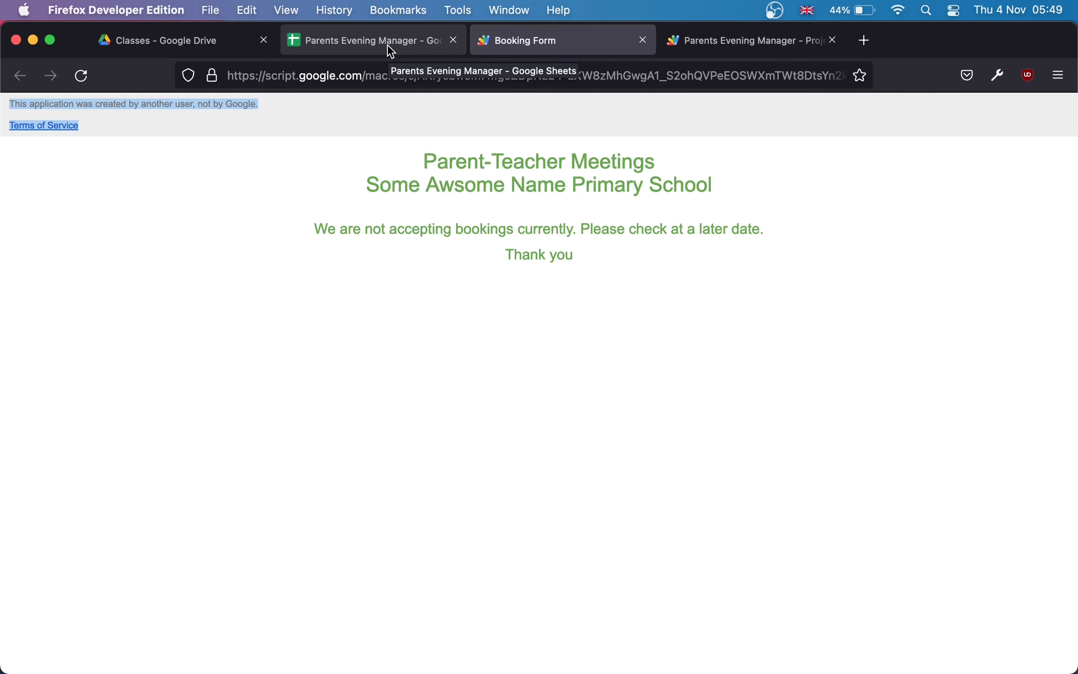
{"action": "left_click", "coordinate": [391, 51]}
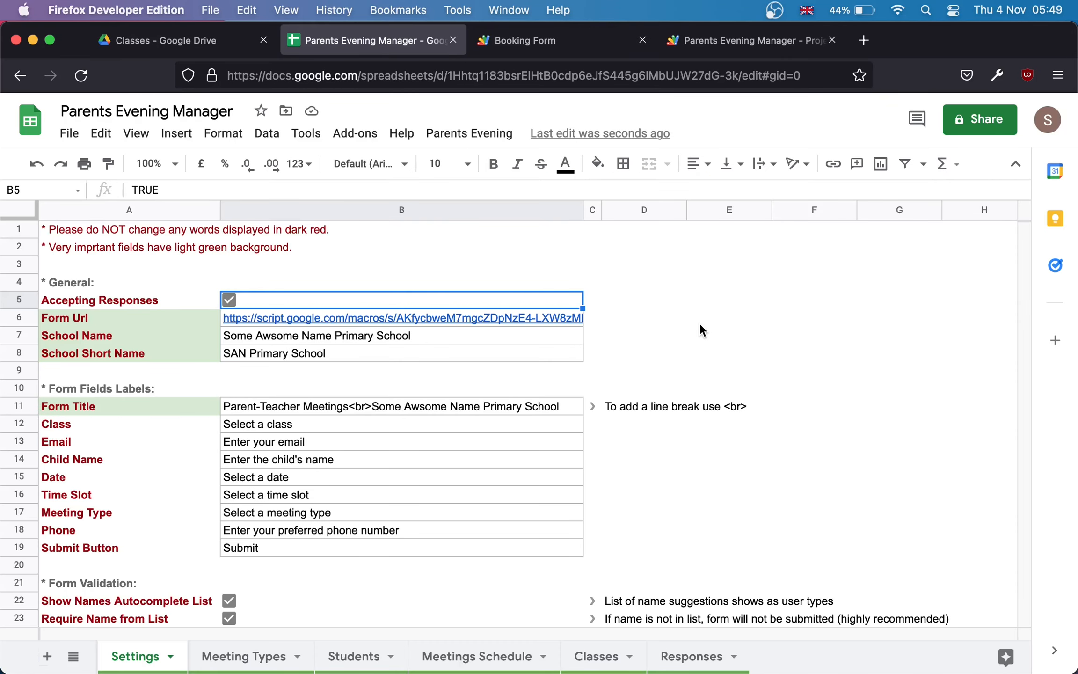